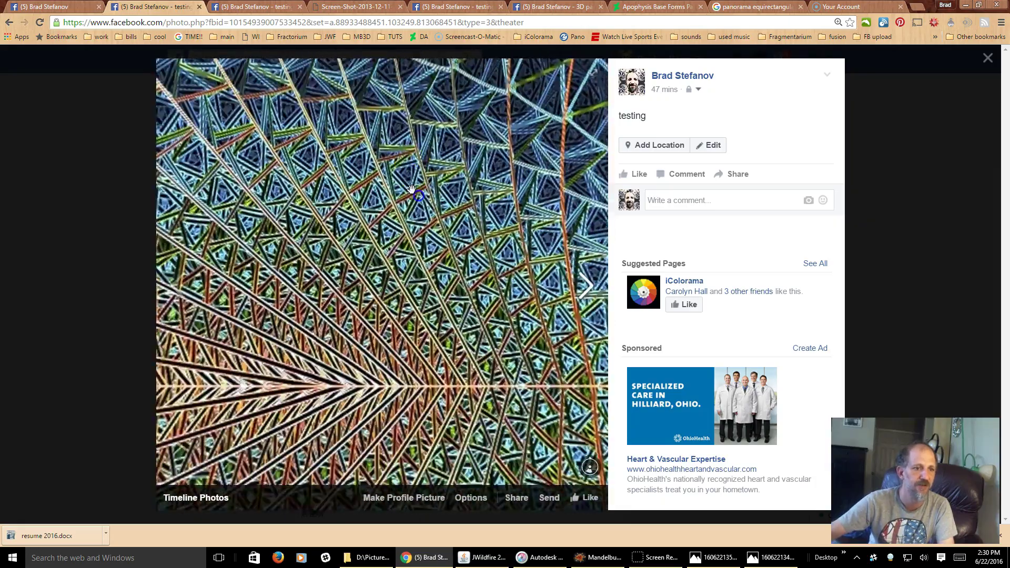
# - Look around the blue fractal panorama in the Facebook post captioned "testing"
pyautogui.moveTo(412, 189); pyautogui.dragTo(295, 214)
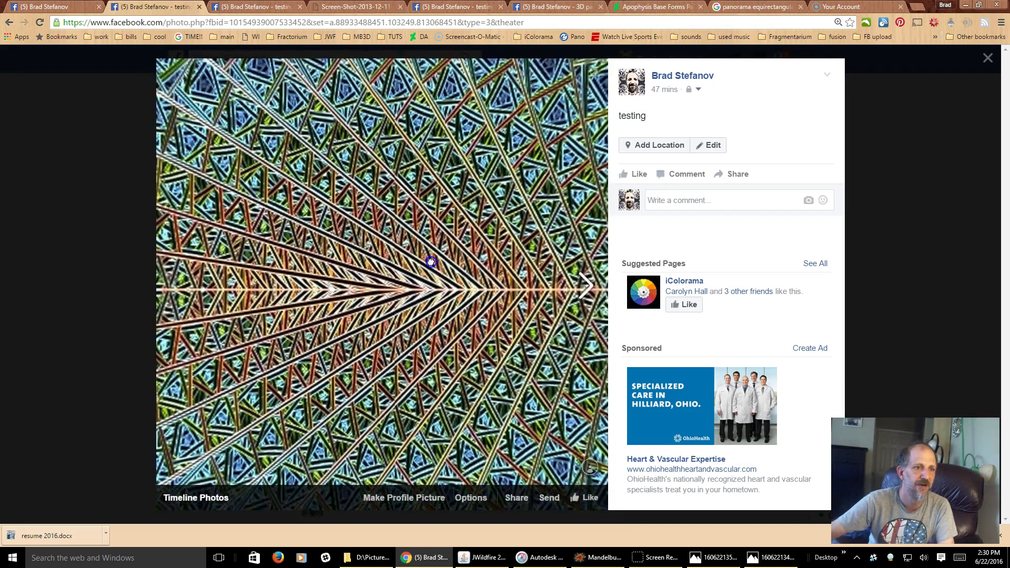
pyautogui.moveTo(474, 106); pyautogui.dragTo(432, 11)
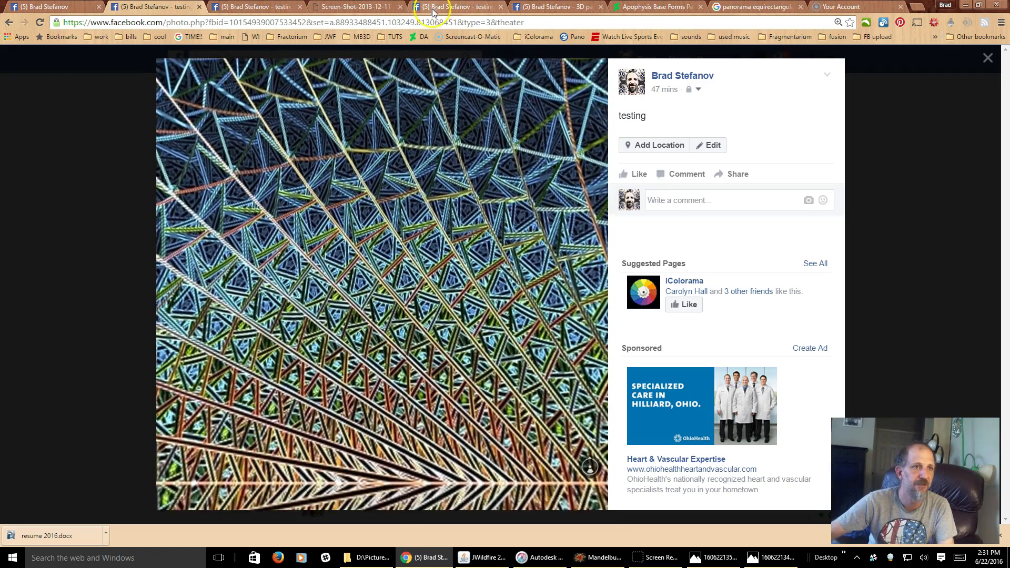
pyautogui.moveTo(421, 221); pyautogui.dragTo(562, 128)
# - Open the June 14 "3D pano" Facebook post and look around its pink fractal panorama in all directions
pyautogui.click(557, 6)
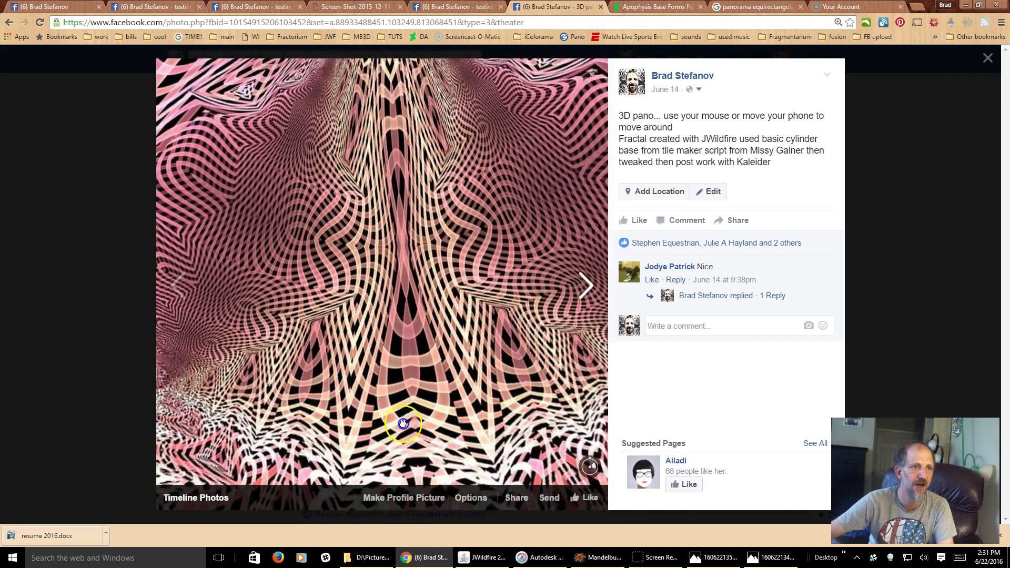
pyautogui.moveTo(403, 423); pyautogui.dragTo(395, 503)
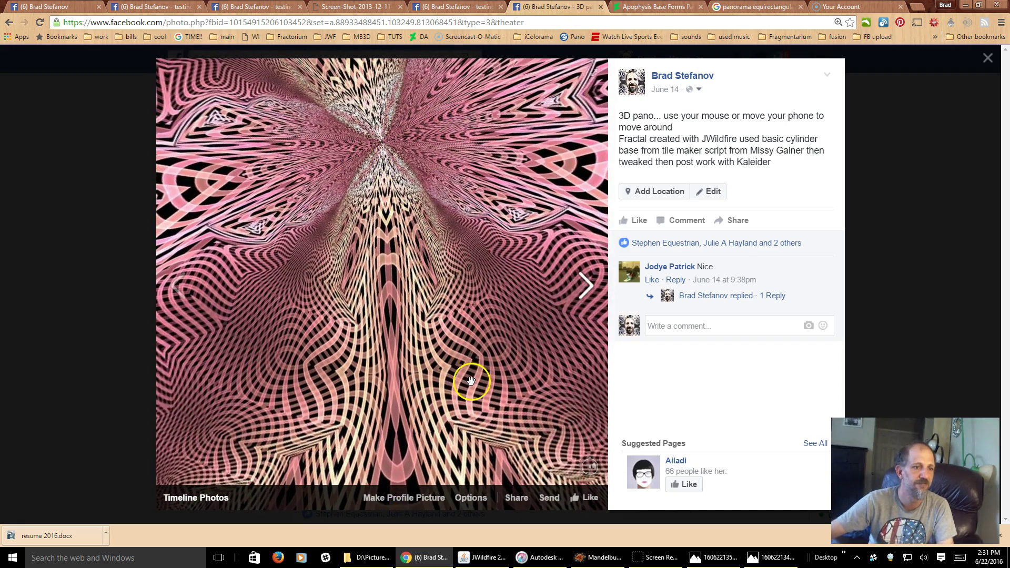
pyautogui.moveTo(438, 389); pyautogui.dragTo(434, 322)
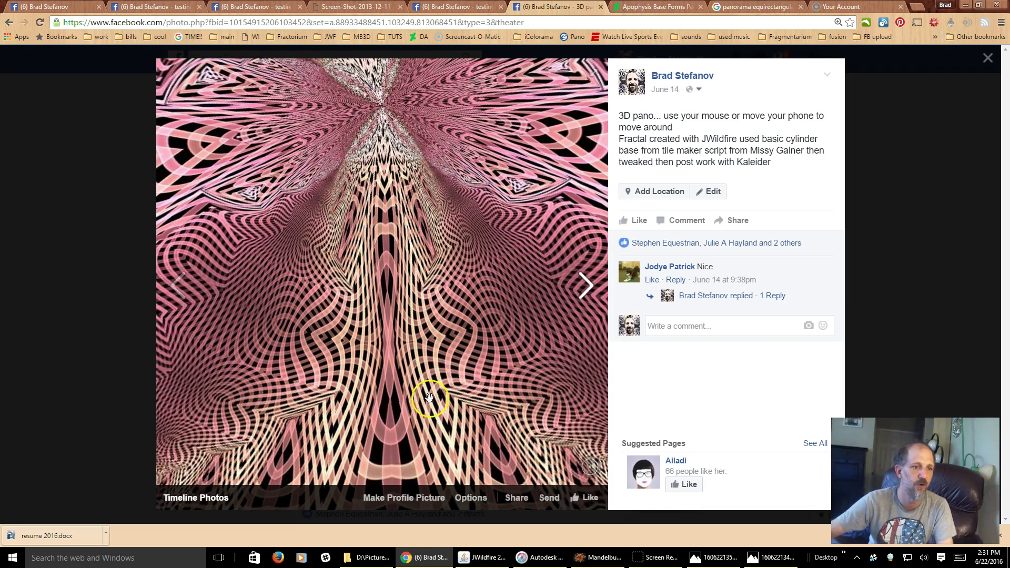
pyautogui.moveTo(429, 398); pyautogui.dragTo(516, 167)
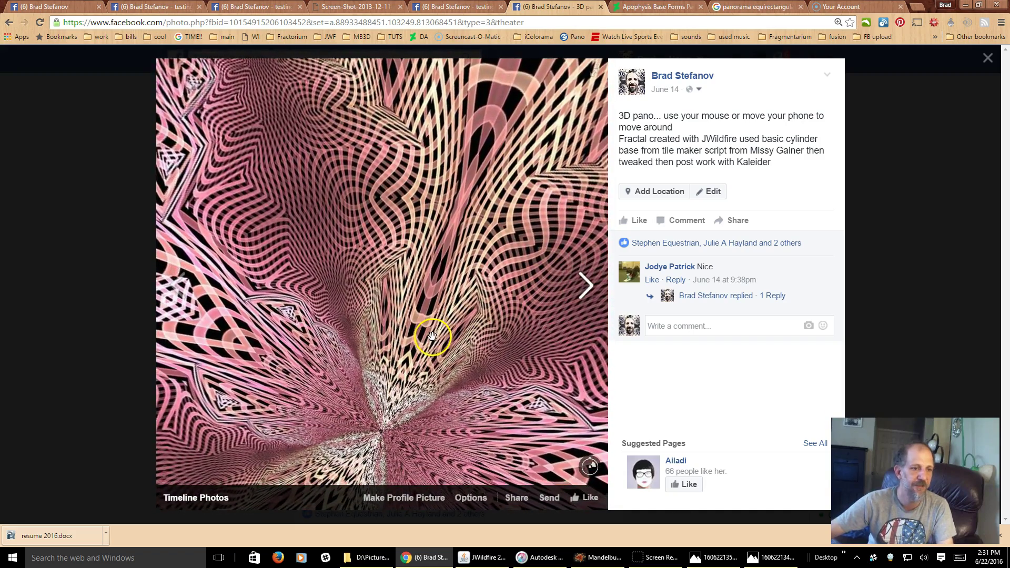
pyautogui.moveTo(384, 417); pyautogui.dragTo(377, 384)
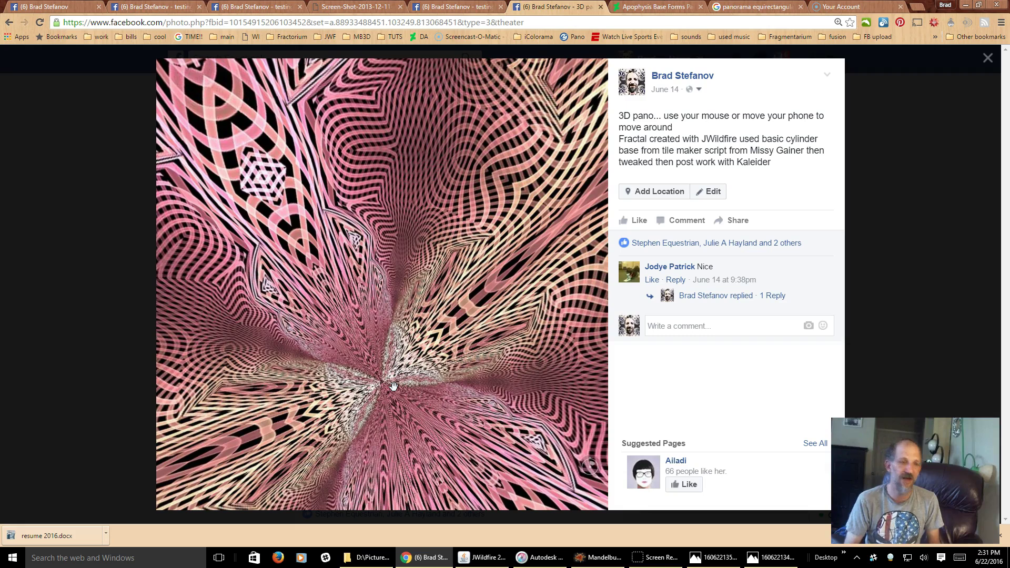
pyautogui.moveTo(419, 86); pyautogui.dragTo(371, 293)
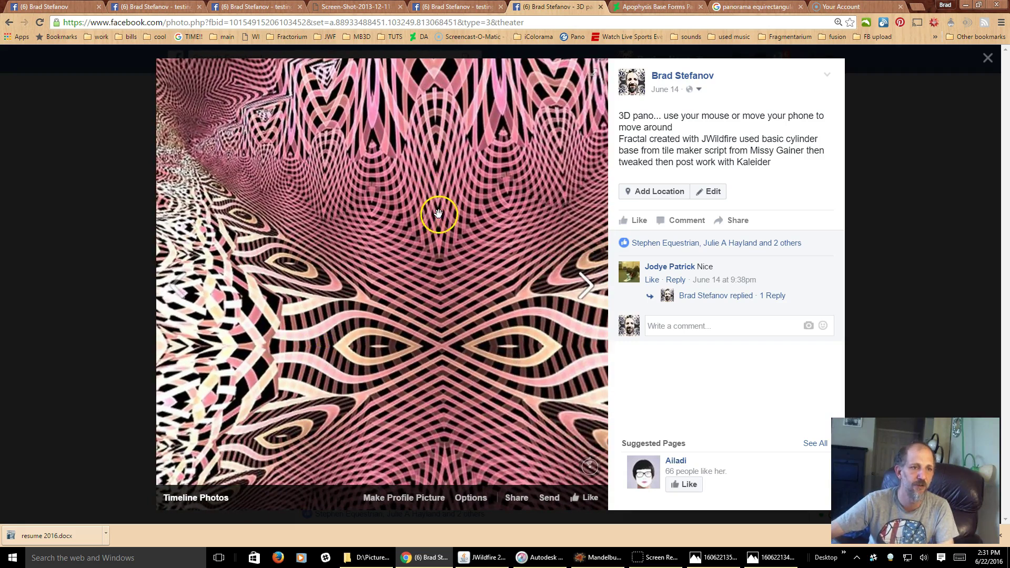
pyautogui.moveTo(424, 265); pyautogui.dragTo(463, 237)
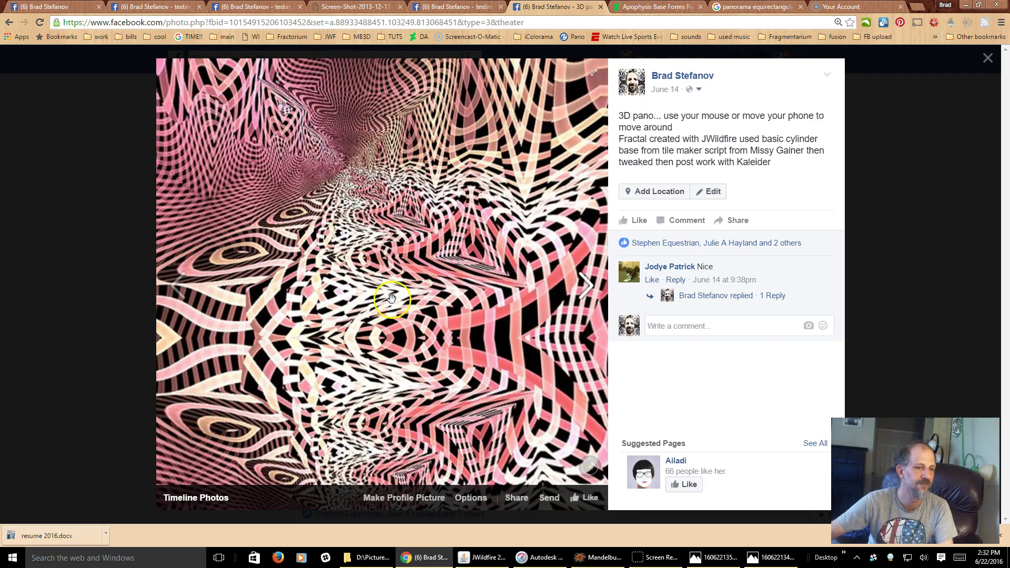
# - View the "panorama equirectangular" Google image results and the flat seaside panorama from the Topaz Labs blog
pyautogui.click(752, 9)
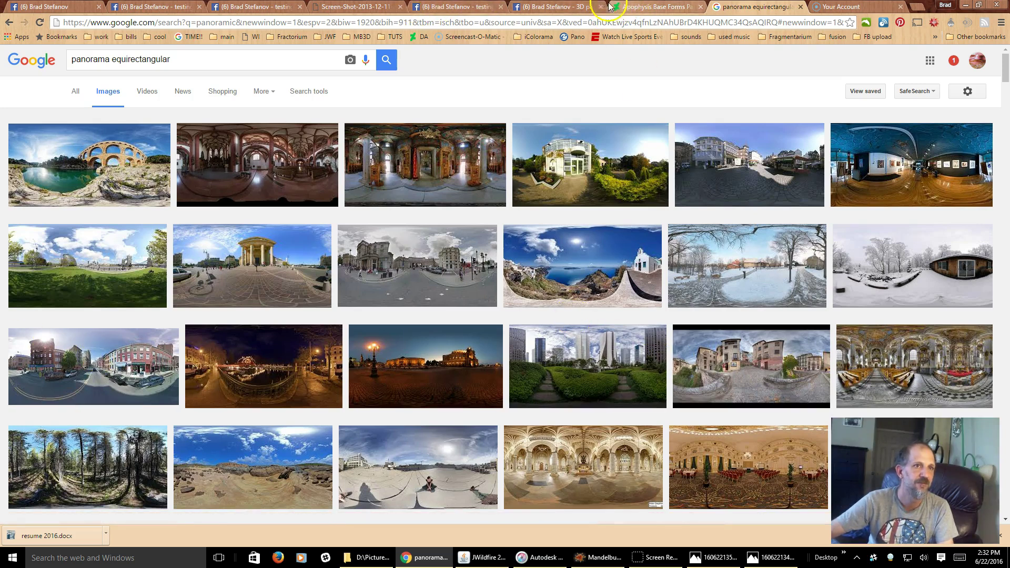
pyautogui.click(342, 7)
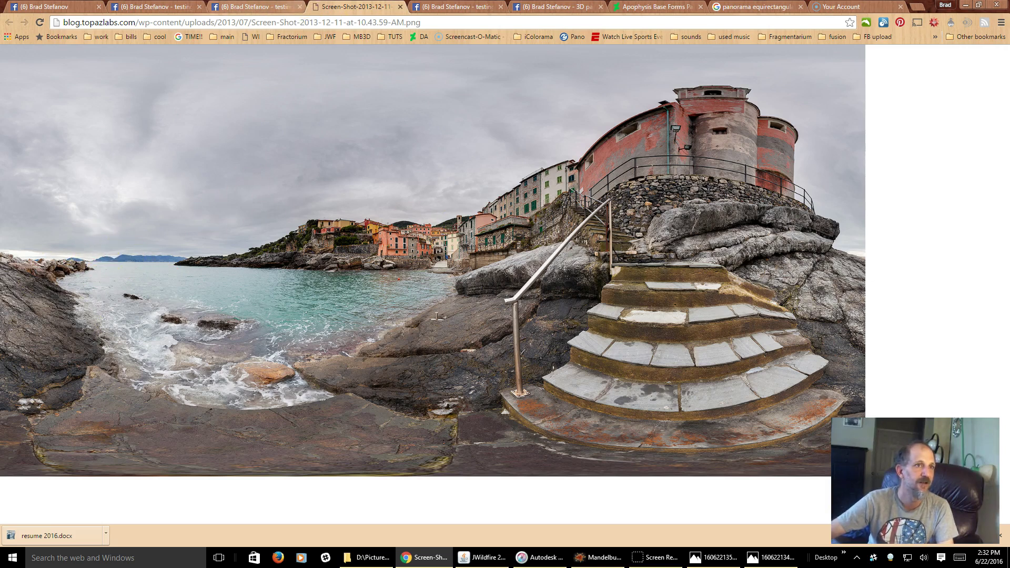
# - Open the June 15 Facebook post made from the seaside image and look around its steps, harbour and rocks
pyautogui.click(452, 6)
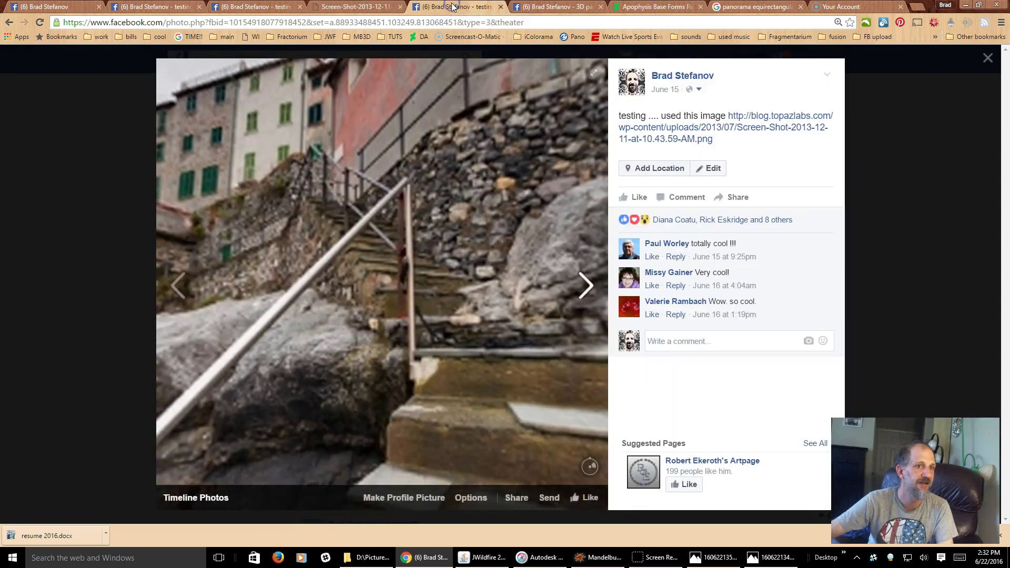
pyautogui.moveTo(424, 320)
pyautogui.mouseDown()
pyautogui.moveTo(419, 266)
pyautogui.moveTo(291, 243)
pyautogui.mouseUp()
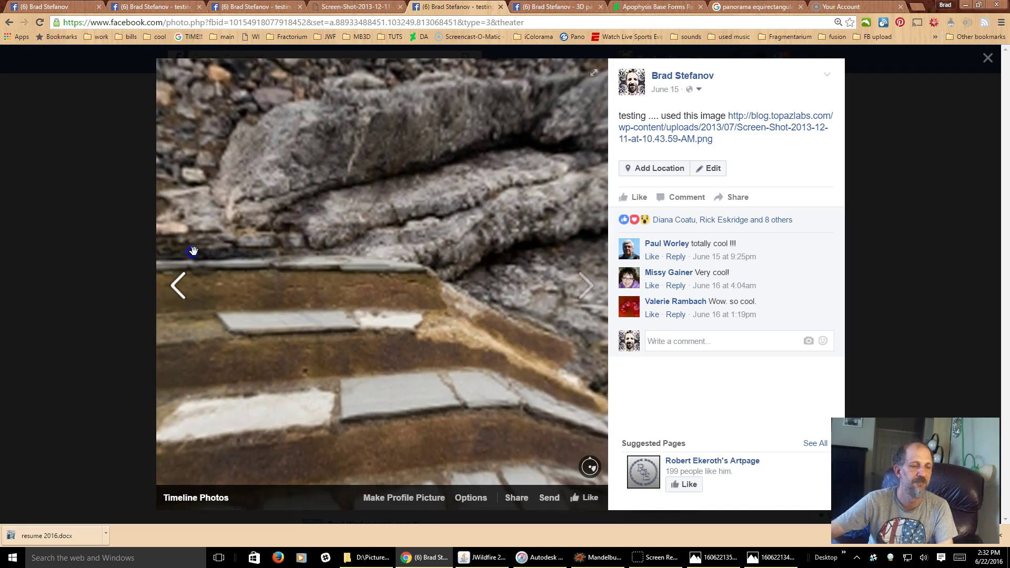
pyautogui.moveTo(404, 325); pyautogui.dragTo(204, 299)
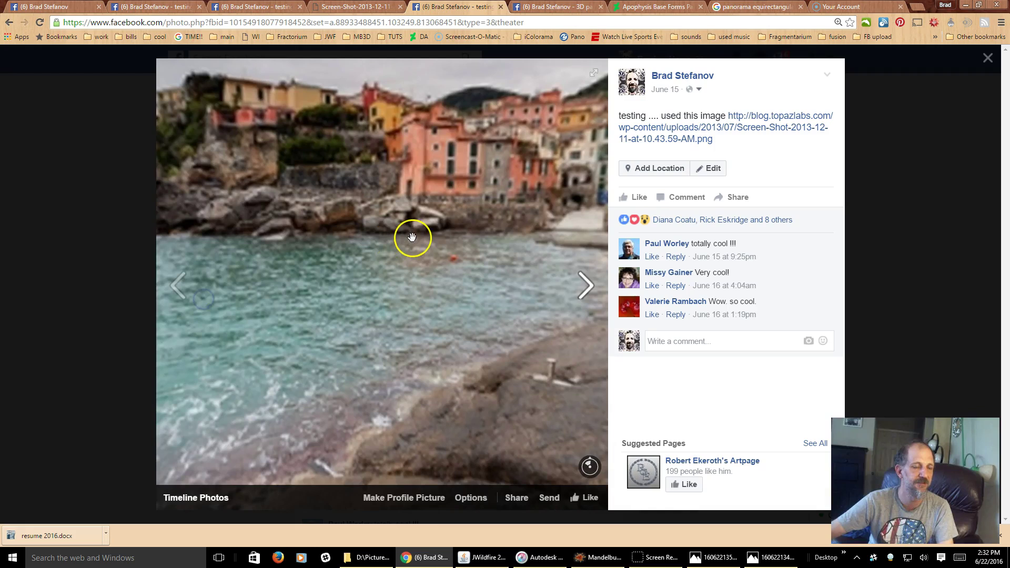
pyautogui.moveTo(411, 237); pyautogui.dragTo(327, 236)
pyautogui.moveTo(393, 218); pyautogui.dragTo(329, 218)
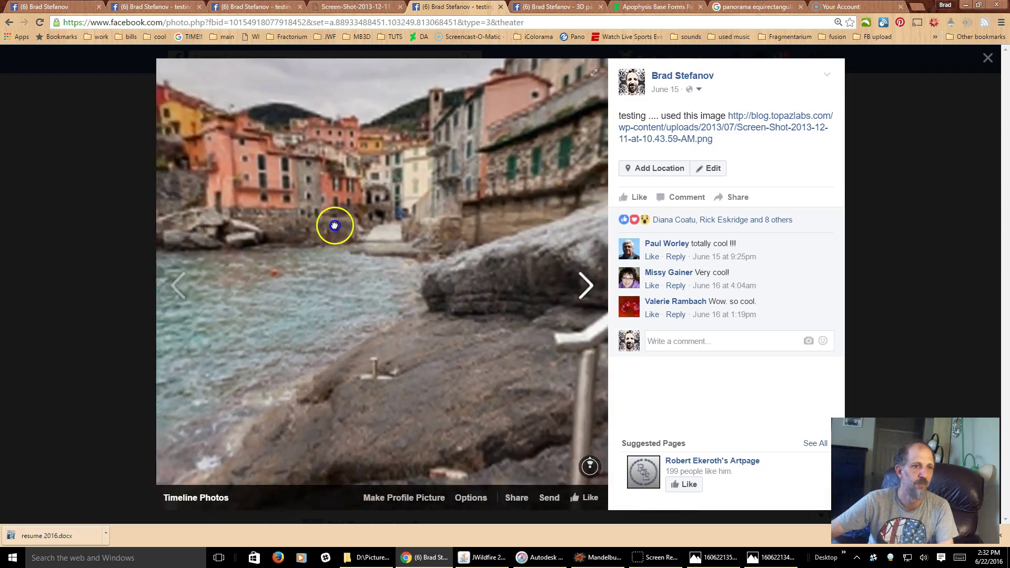
pyautogui.moveTo(419, 246); pyautogui.dragTo(534, 315)
pyautogui.moveTo(498, 276); pyautogui.dragTo(518, 238)
pyautogui.moveTo(452, 306); pyautogui.dragTo(300, 411)
pyautogui.moveTo(419, 200); pyautogui.dragTo(426, 275)
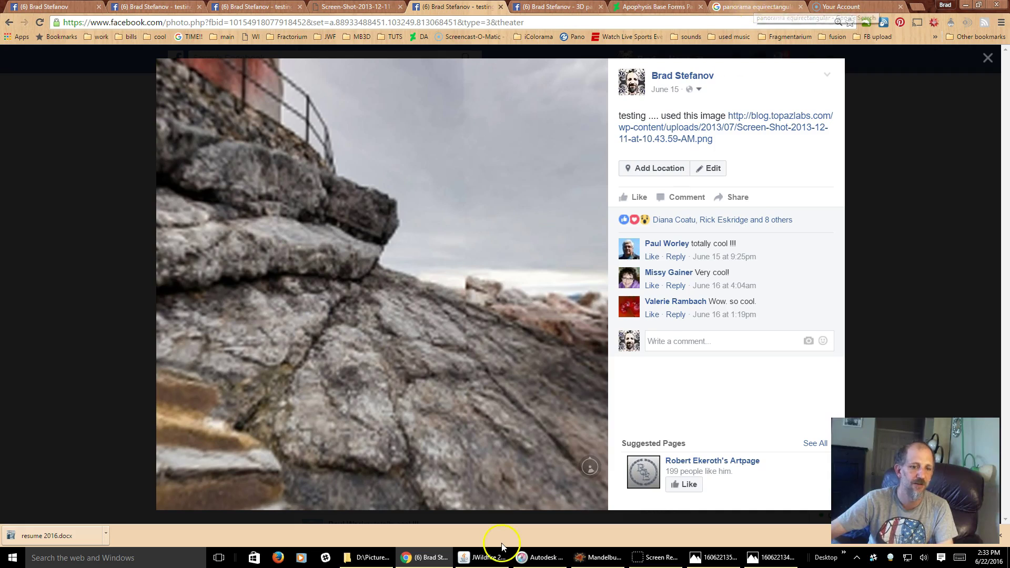
# - Switch to Mandelbulb 3D, set the navigator camera to pano and walk forward through the Amazing Box fractal
pyautogui.click(594, 559)
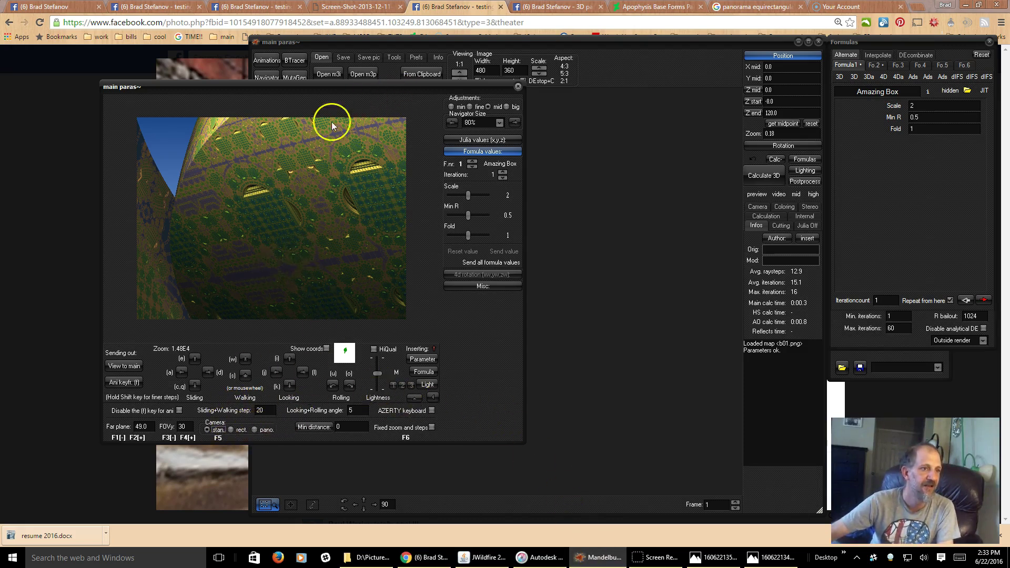
pyautogui.moveTo(279, 211); pyautogui.dragTo(271, 218)
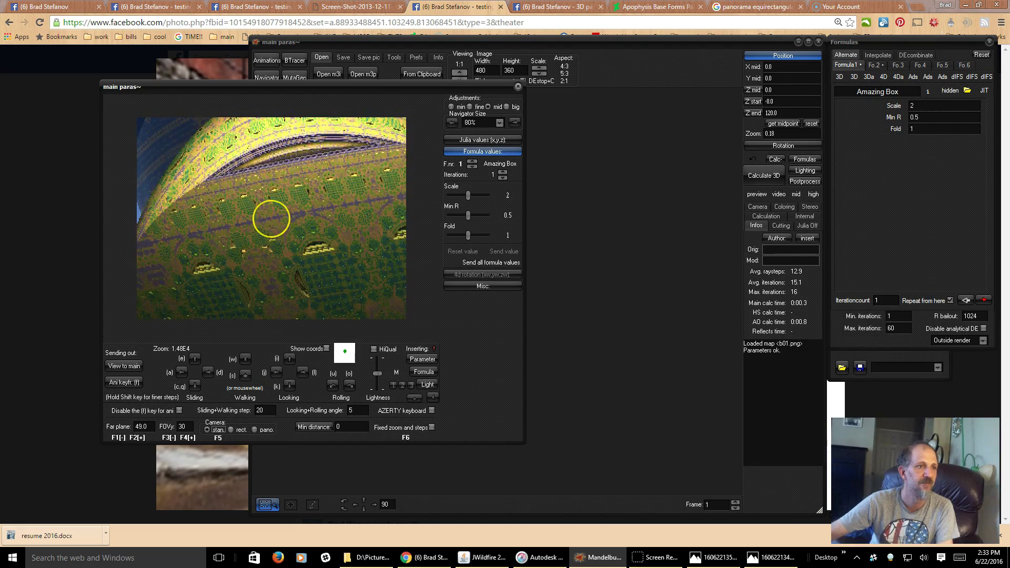
pyautogui.click(266, 432)
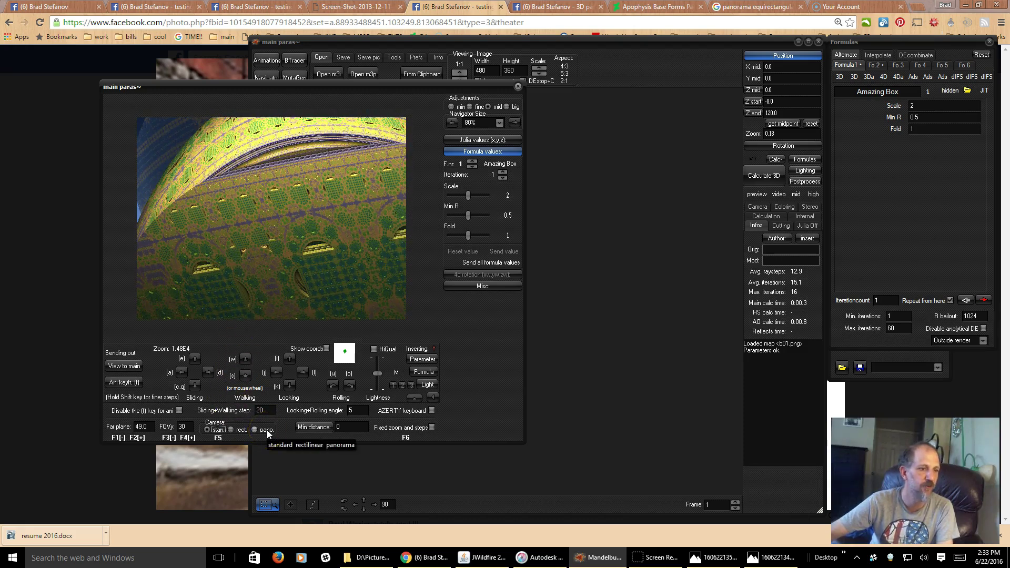
pyautogui.click(268, 432)
pyautogui.click(316, 319)
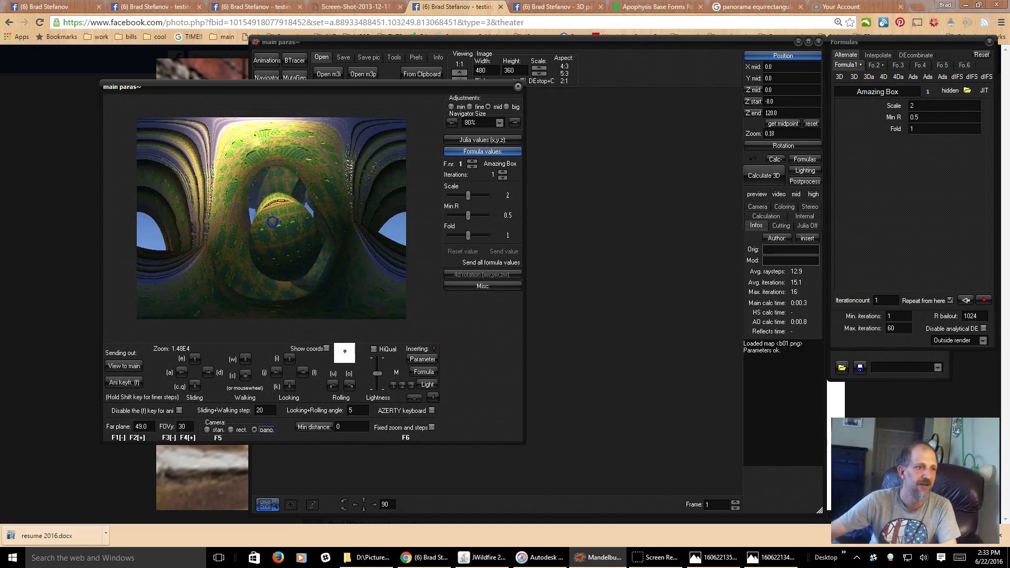
pyautogui.press('w')
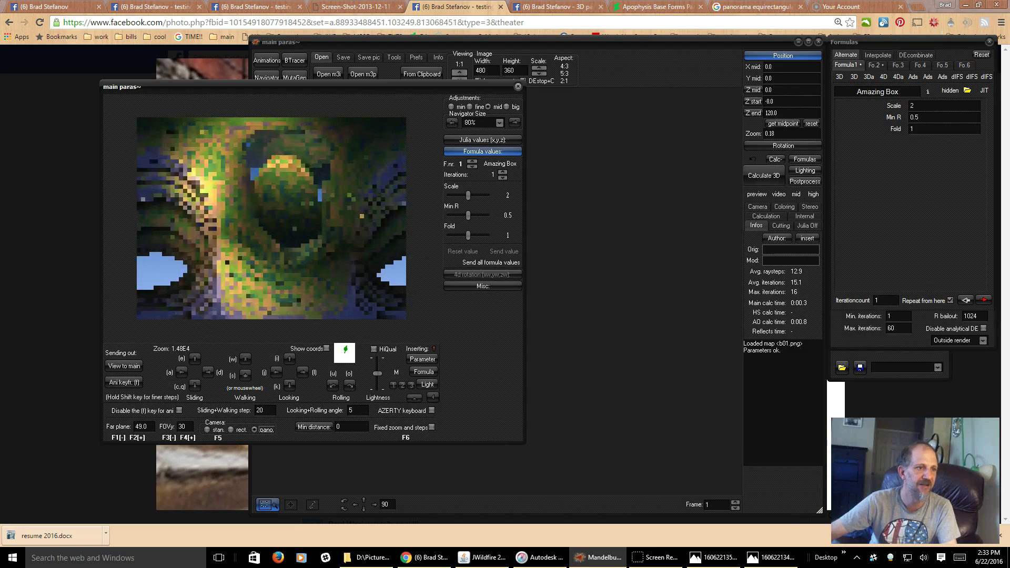
pyautogui.press('w')
pyautogui.press('w')
pyautogui.press('w')
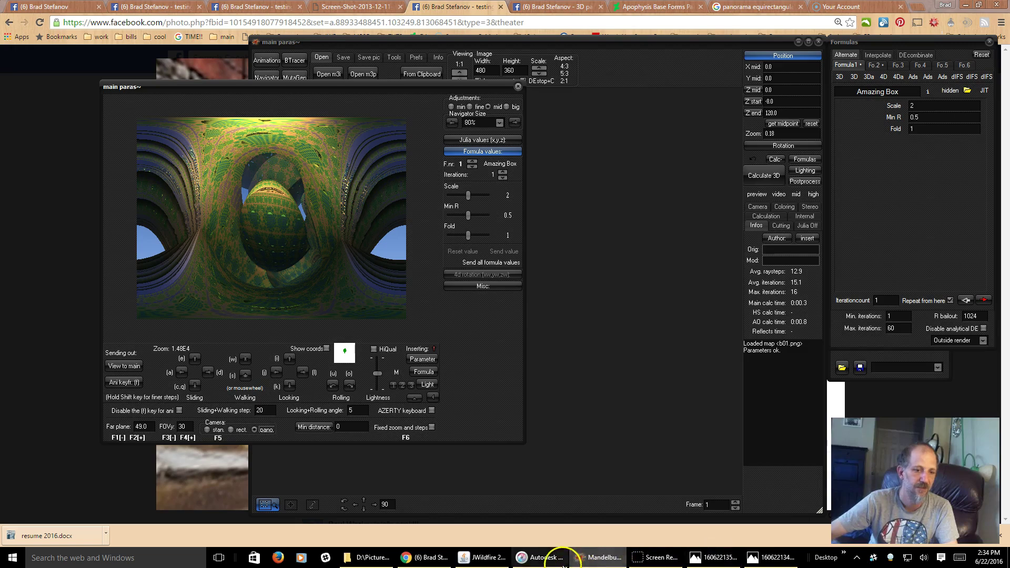
# - Switch to JWildfire, compare the Rings2/Julian and Splits/Elliptic flames, and load Rings2/Julian in the editor
pyautogui.click(484, 558)
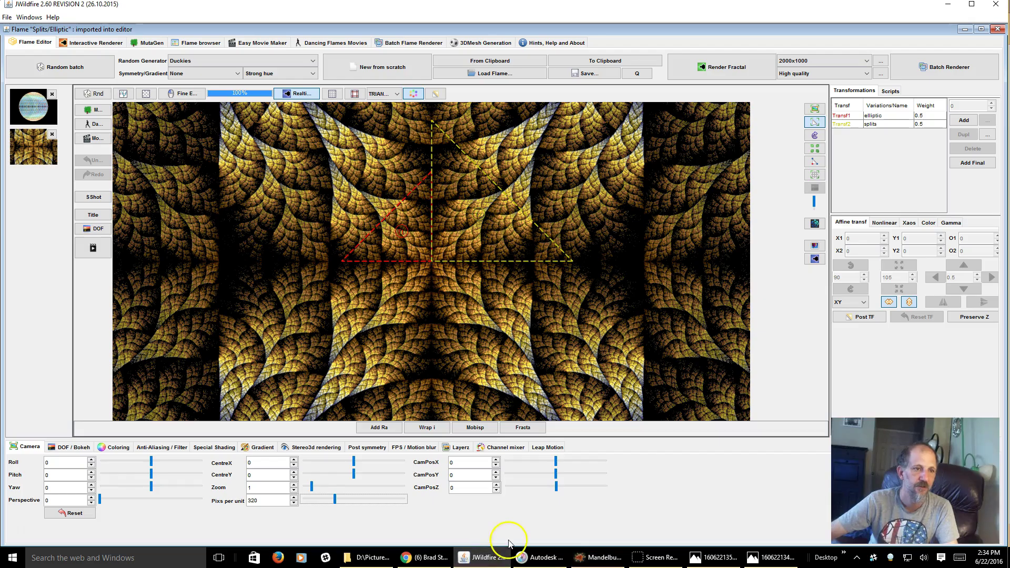
pyautogui.click(21, 108)
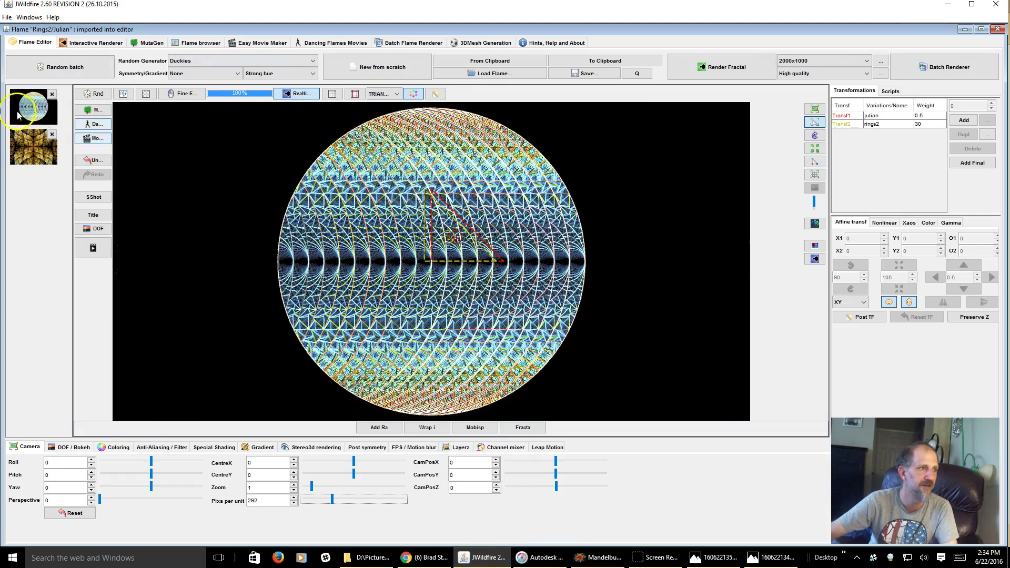
pyautogui.click(22, 141)
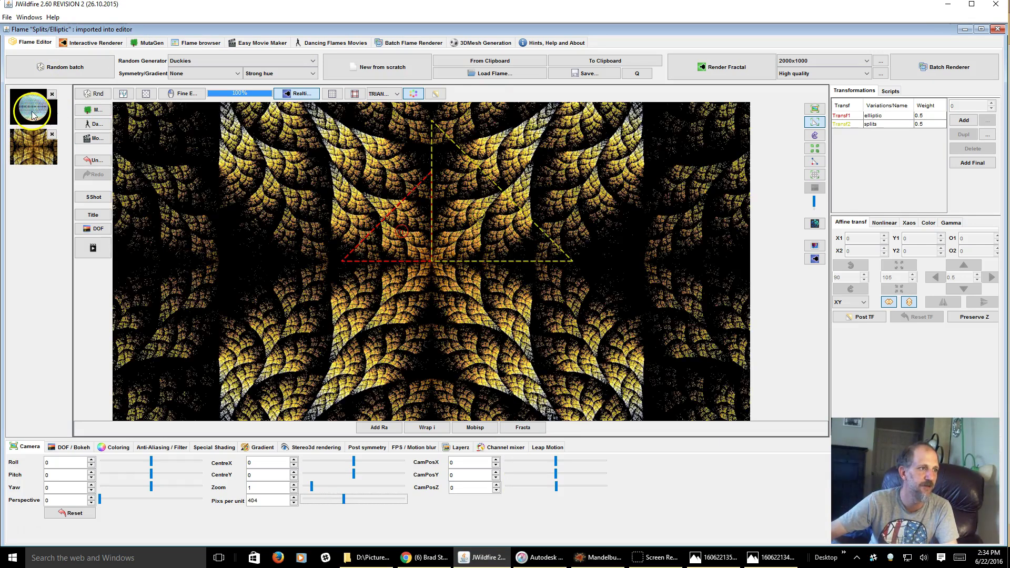
pyautogui.click(33, 113)
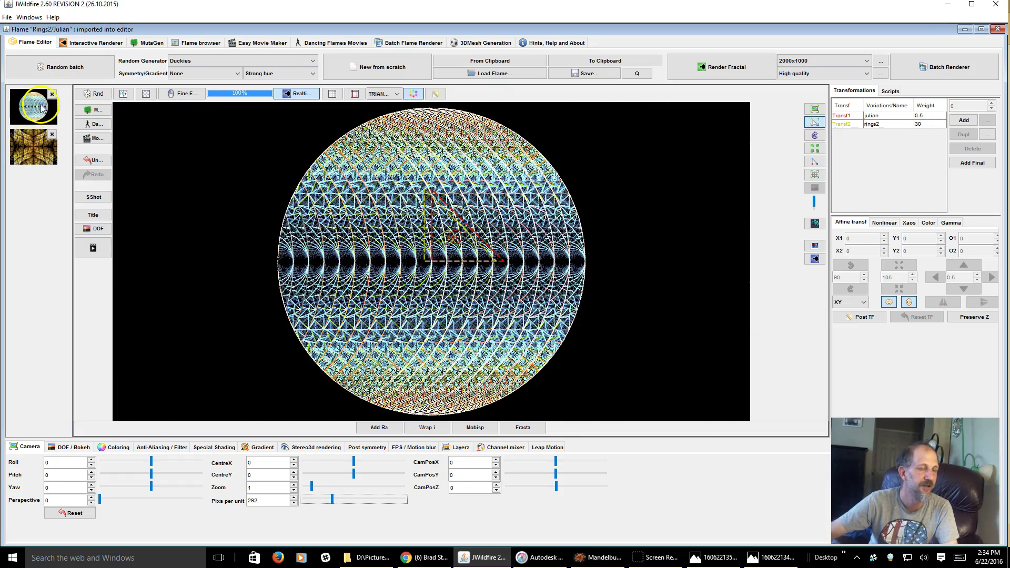
# - Switch to the browser and examine the list of current forms on DeviantArt's Apophysis Base Forms Pack page
pyautogui.click(421, 559)
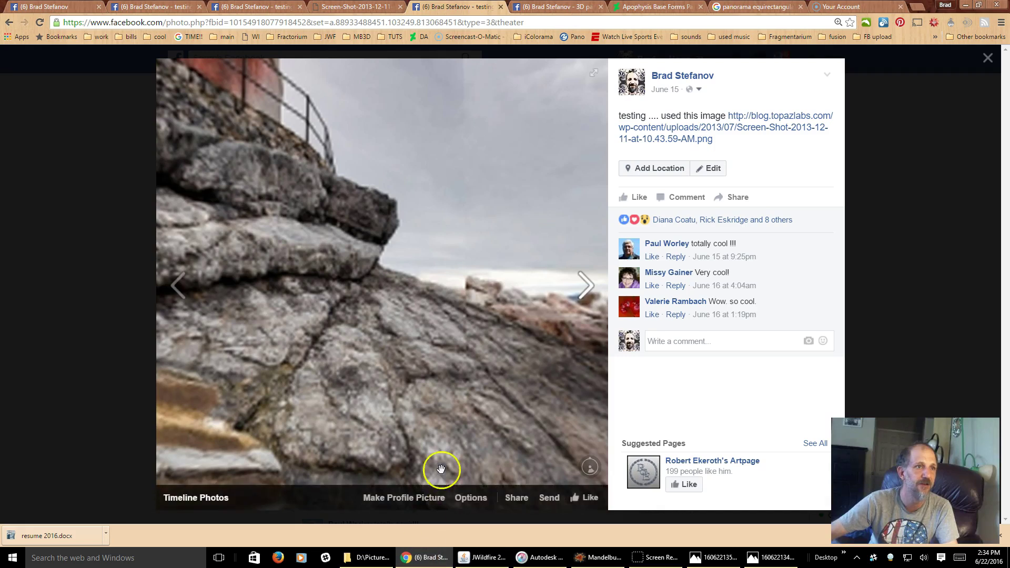
pyautogui.click(637, 6)
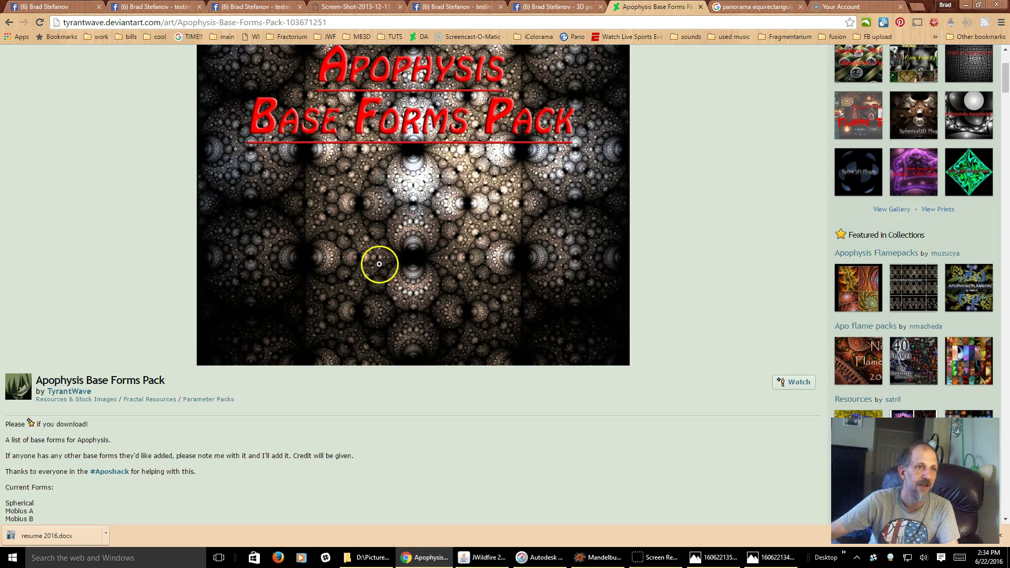
pyautogui.scroll(2, 399, 226)
pyautogui.scroll(-3, 398, 227)
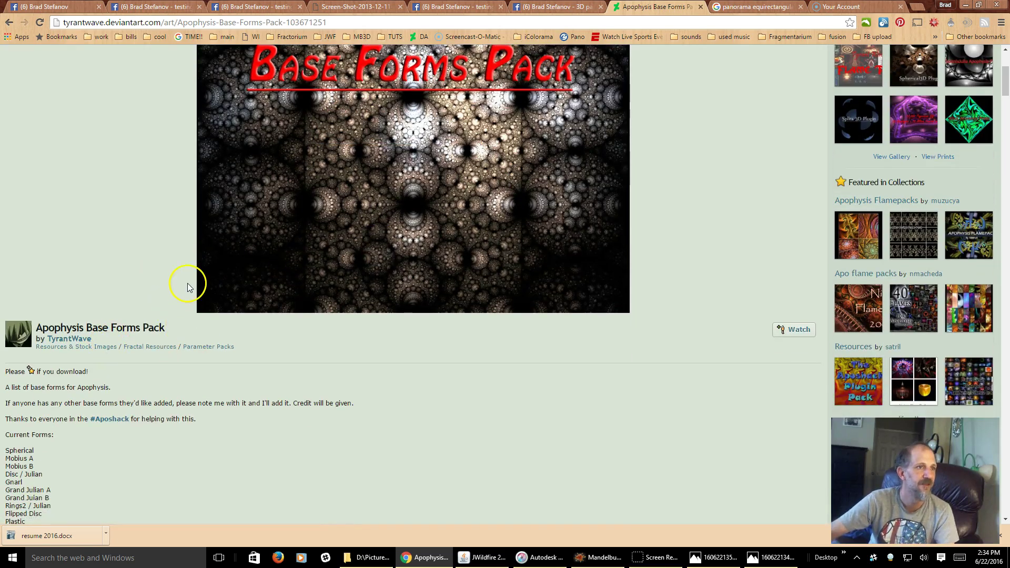
pyautogui.scroll(-3, 103, 374)
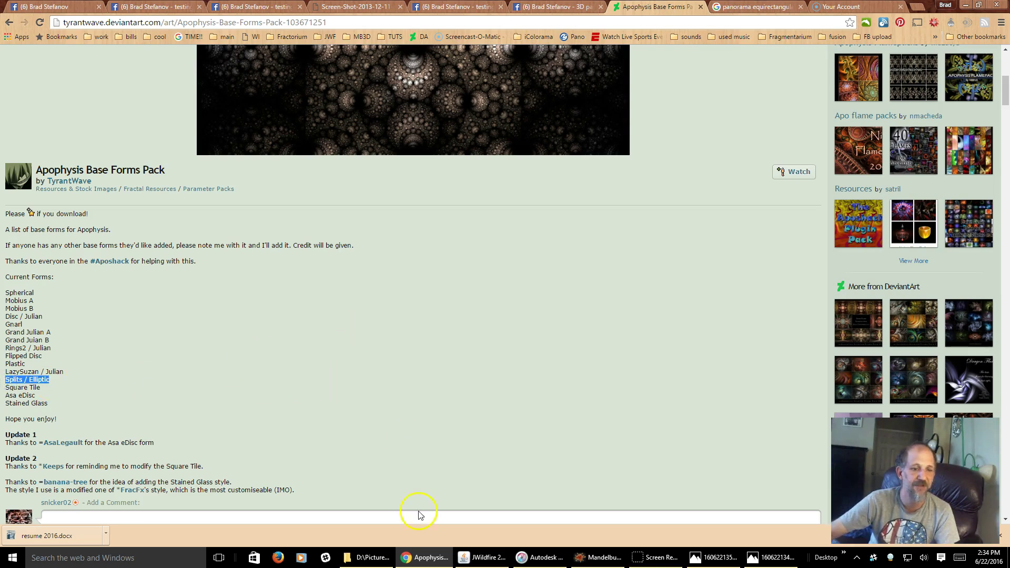
# - Switch to JWildfire, add a final transform to the Rings2/Julian flame and set its first variation to polar
pyautogui.click(466, 554)
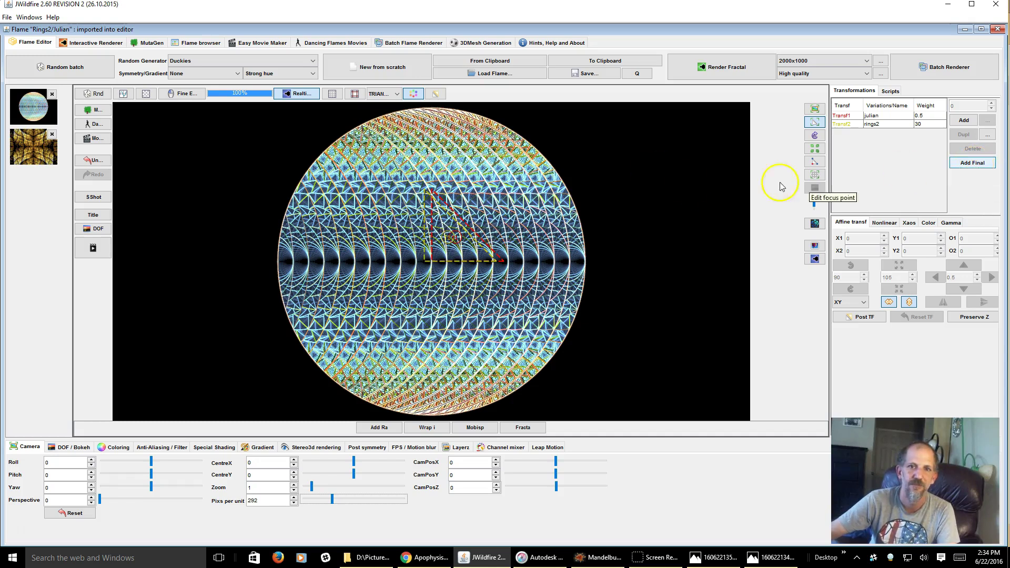
pyautogui.click(970, 163)
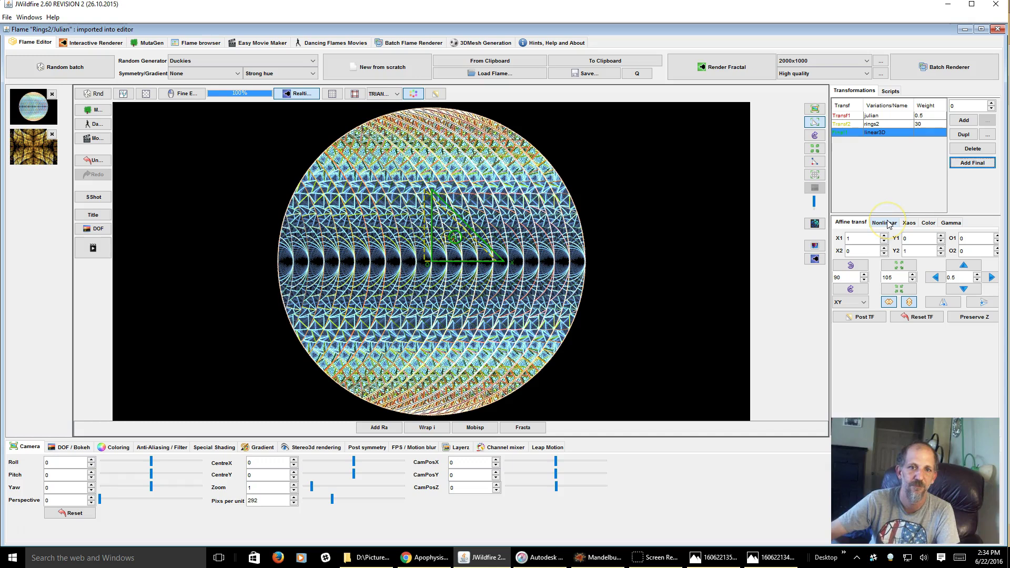
pyautogui.click(889, 224)
pyautogui.click(884, 241)
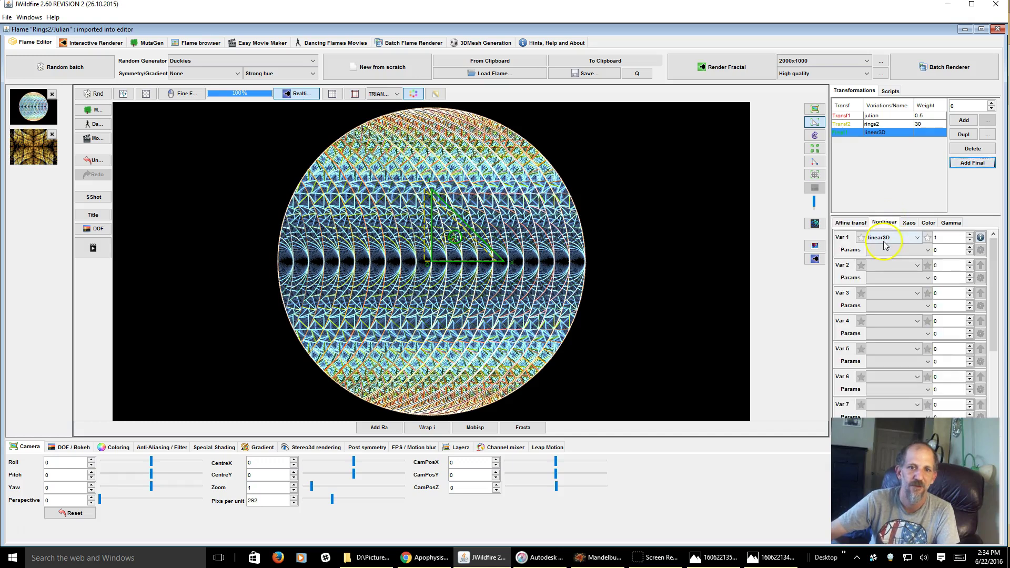
pyautogui.click(884, 241)
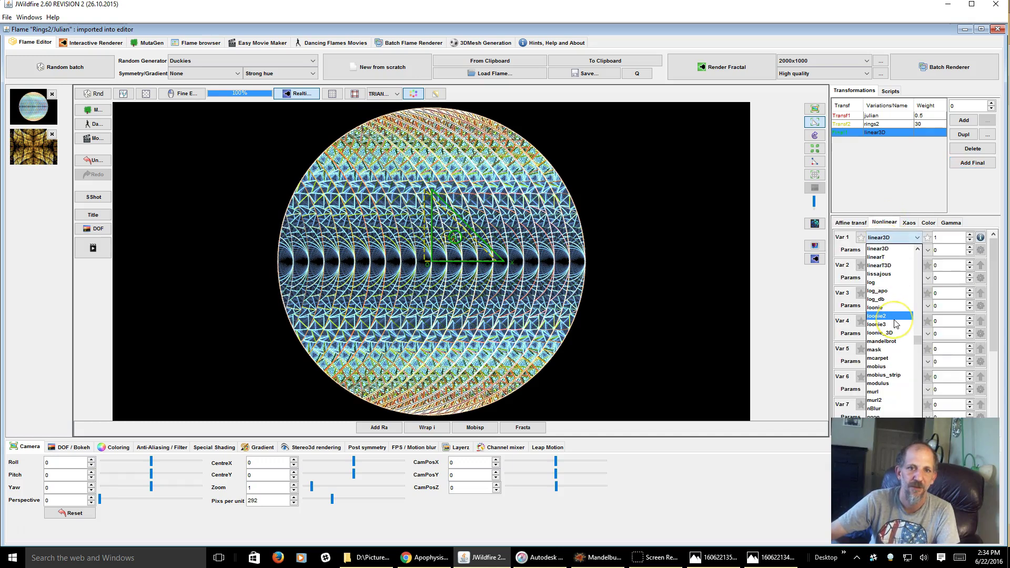
pyautogui.scroll(-1, 896, 324)
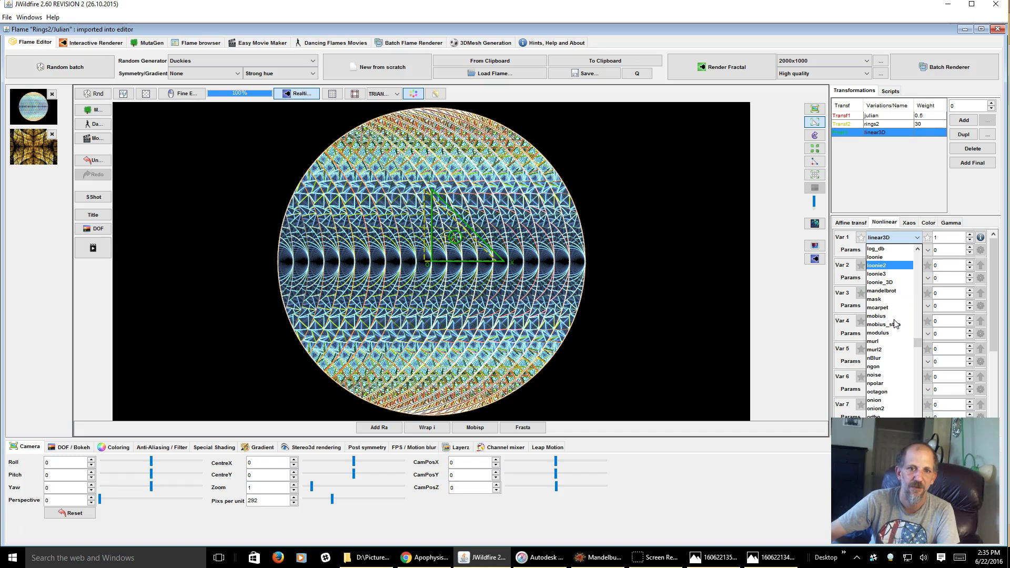
pyautogui.scroll(-4, 895, 322)
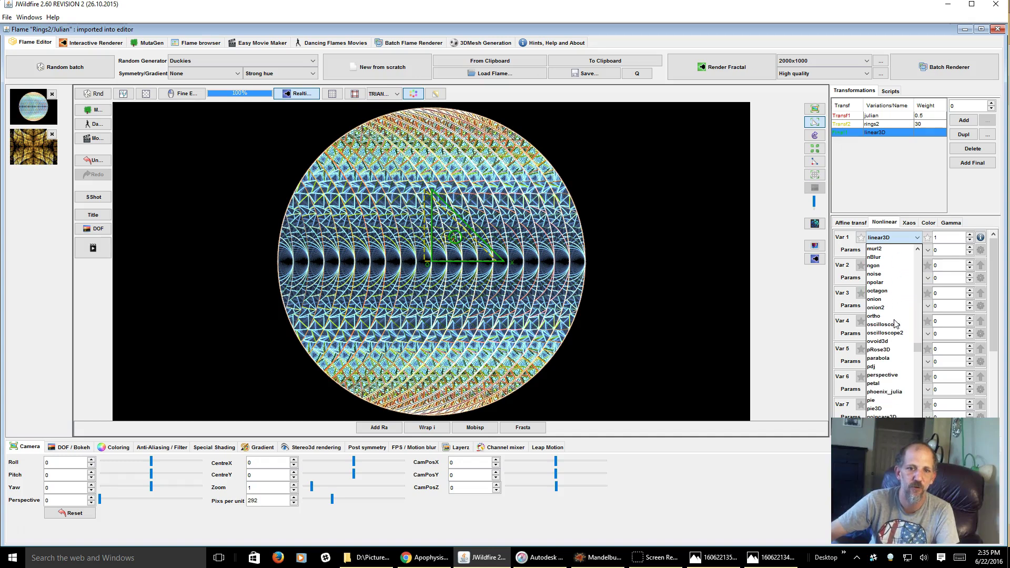
pyautogui.scroll(-4, 896, 325)
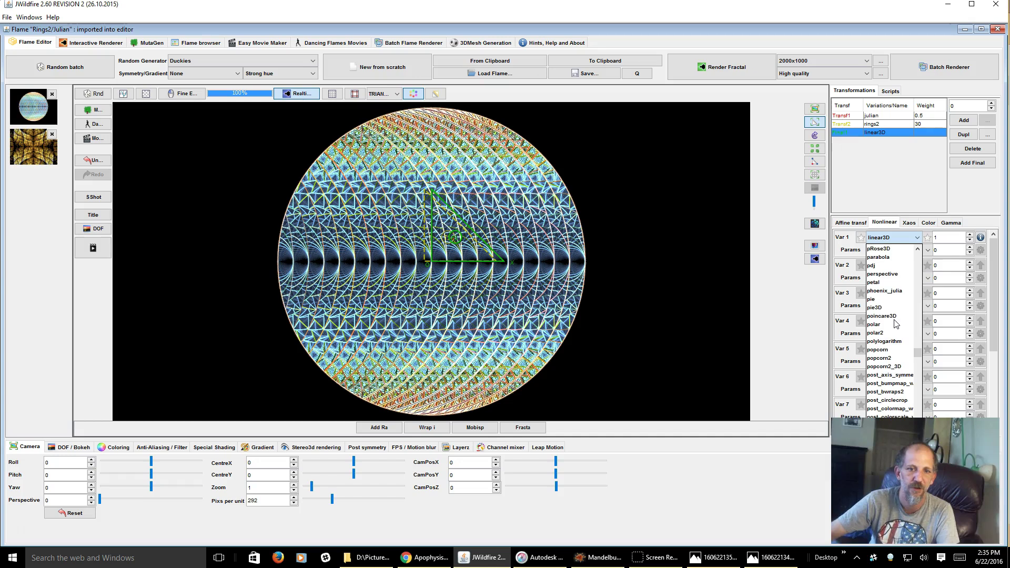
pyautogui.click(888, 324)
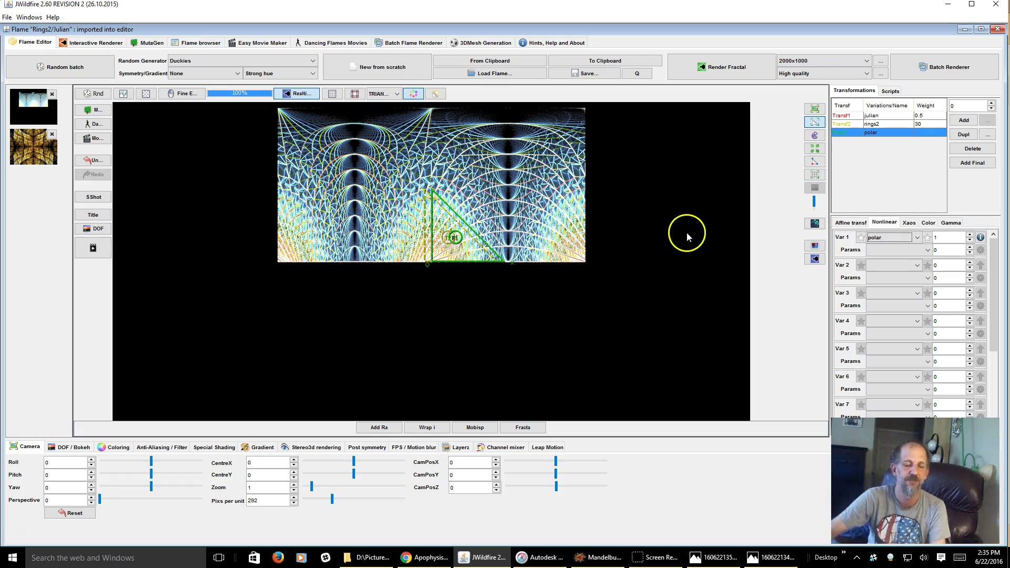
# - Add post_mirror_wf as the final transform's second variation
pyautogui.click(891, 266)
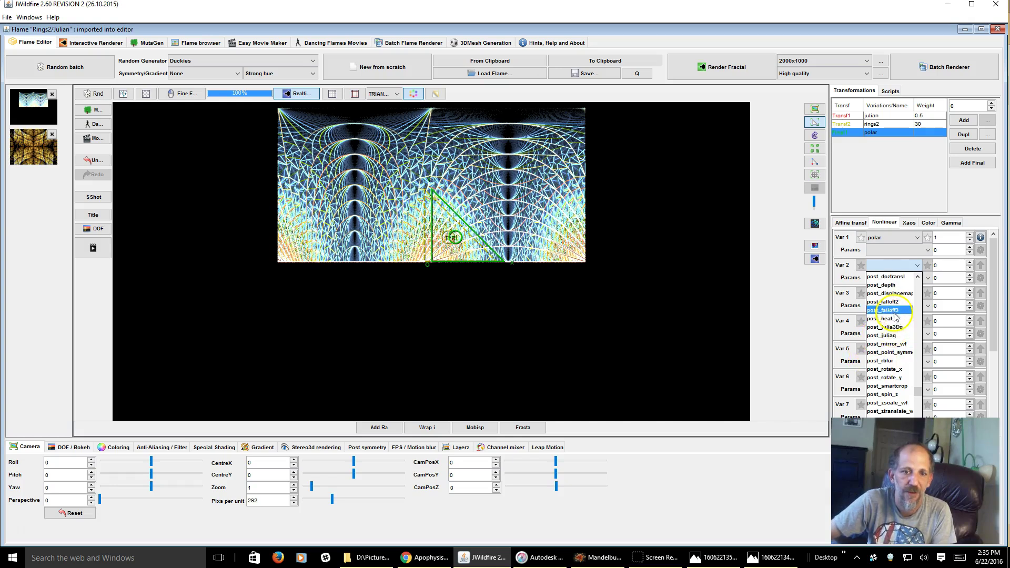
pyautogui.click(883, 362)
pyautogui.click(885, 265)
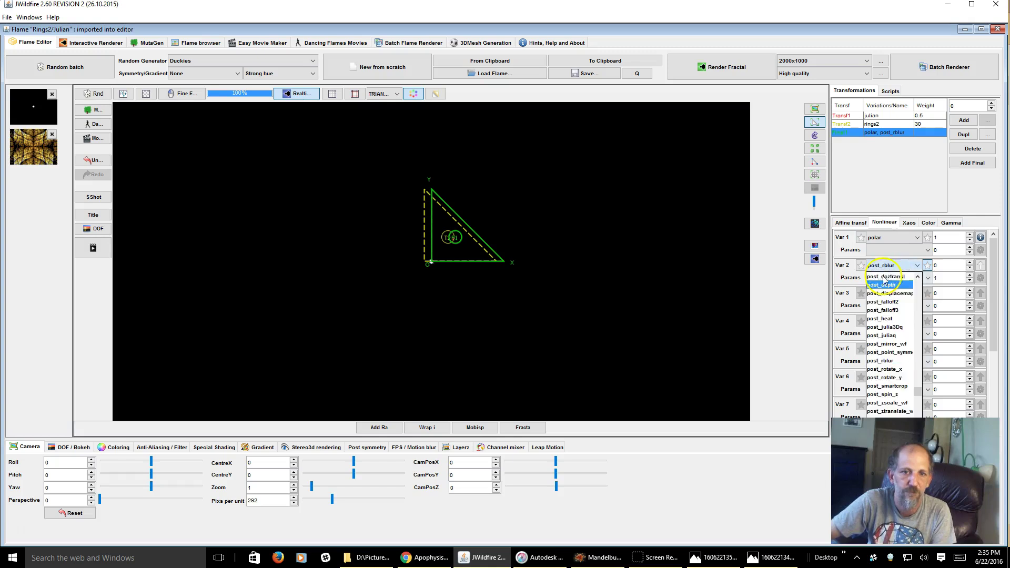
pyautogui.click(886, 345)
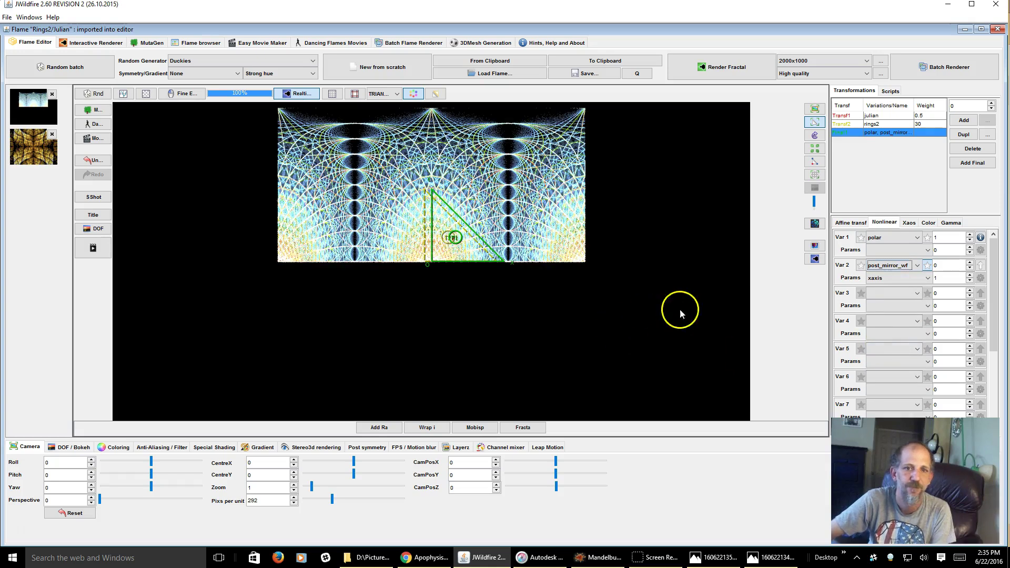
# - Set the post_mirror_wf parameters of the final transform to xaxis 0 and yaxis 1
pyautogui.click(950, 277)
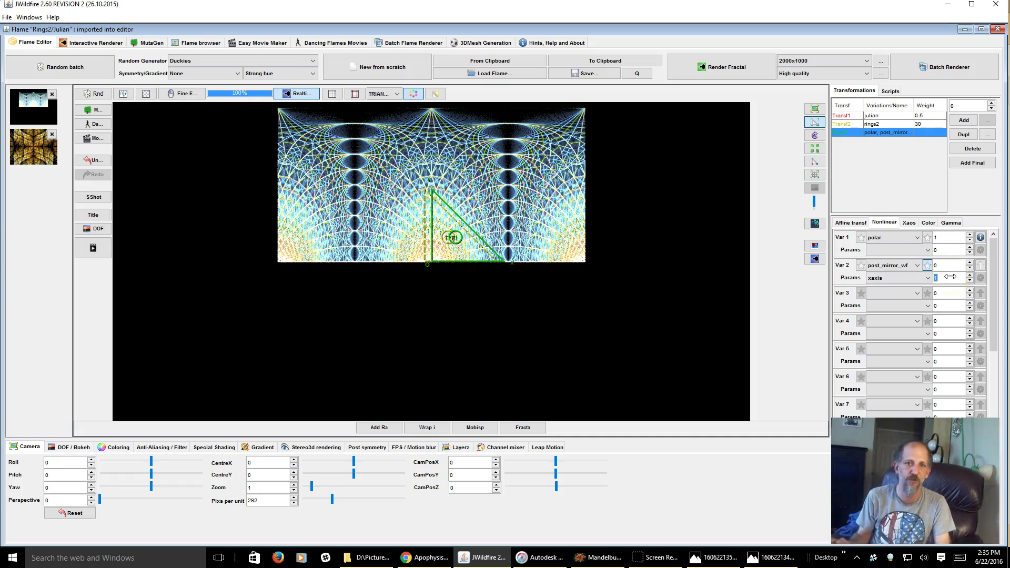
pyautogui.click(909, 277)
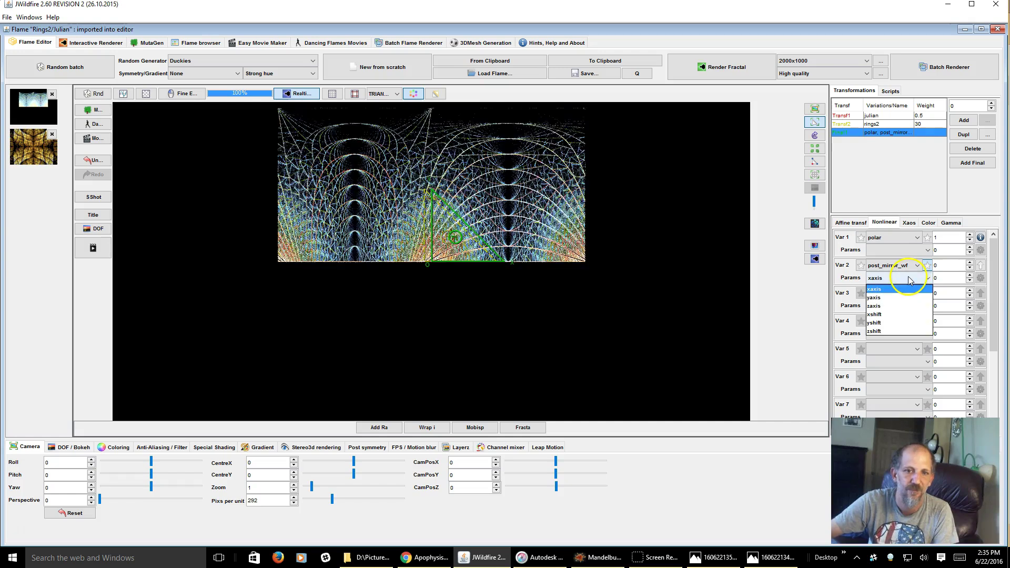
pyautogui.click(899, 298)
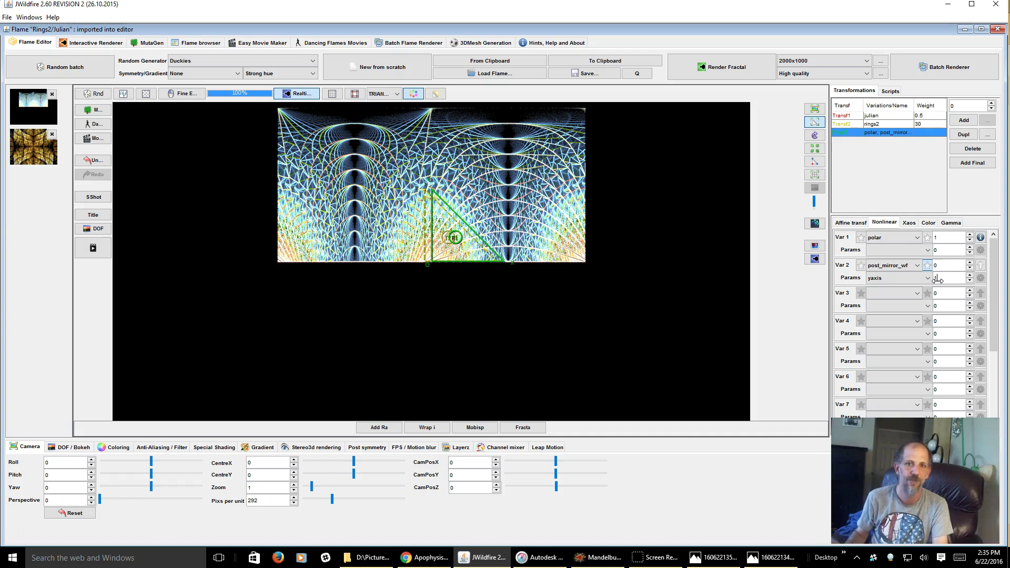
pyautogui.moveTo(938, 279); pyautogui.dragTo(936, 279)
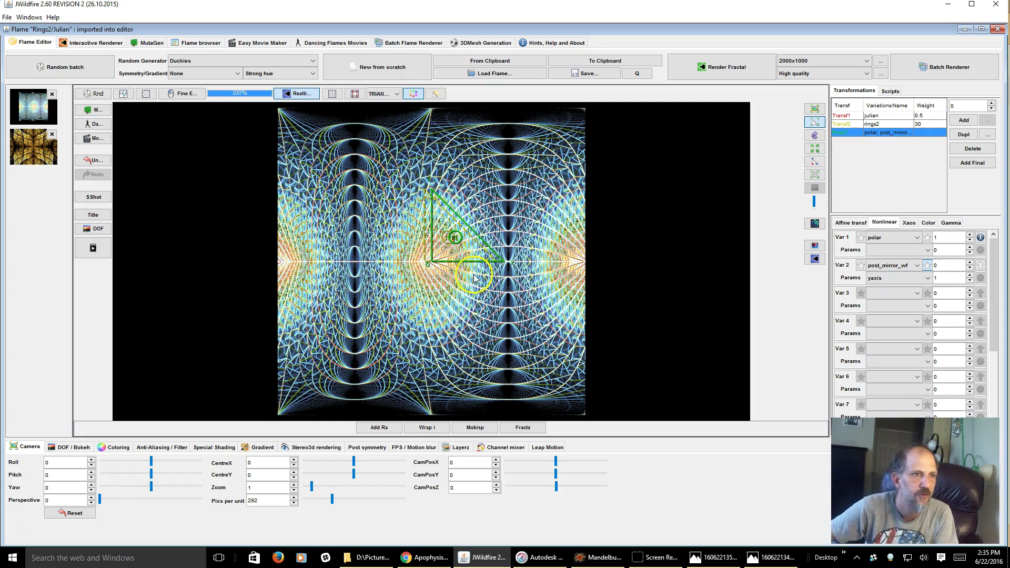
# - Enable post-transform editing and, with fine edit on, scale the final's post transform uniformly to about 1.04 to fill the frame's height
pyautogui.click(435, 95)
pyautogui.click(852, 222)
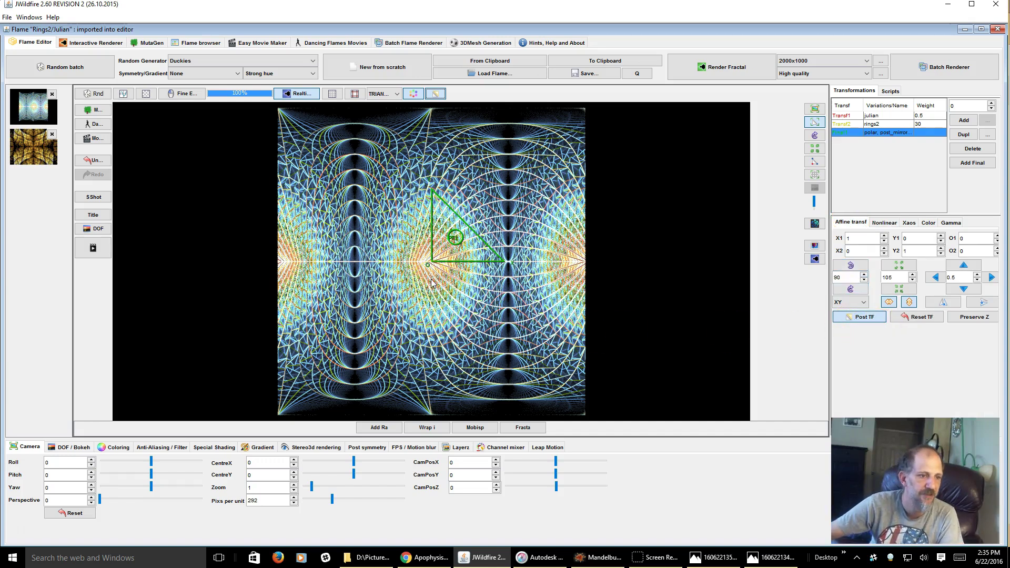
pyautogui.scroll(2, 431, 283)
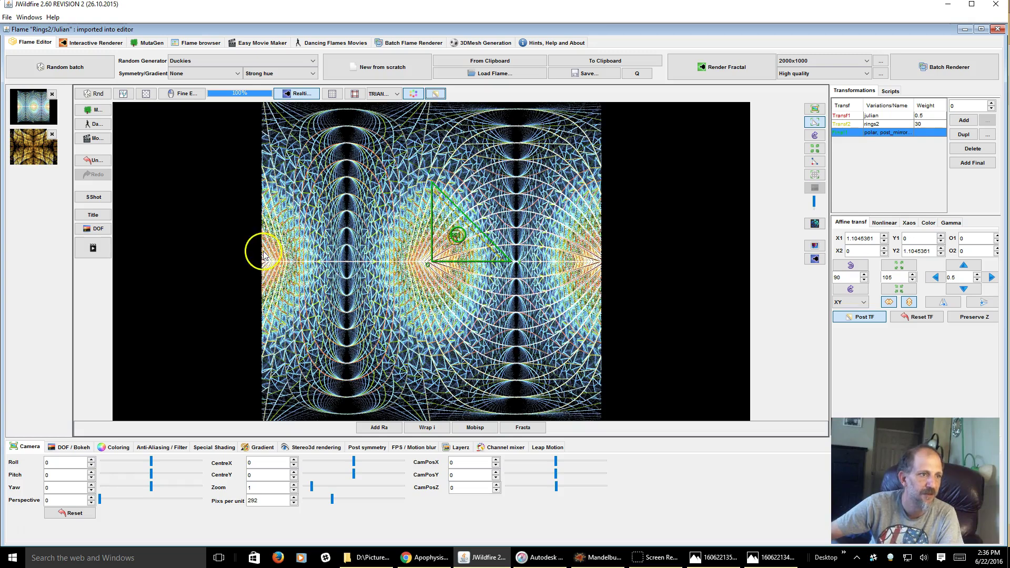
pyautogui.scroll(-2, 479, 257)
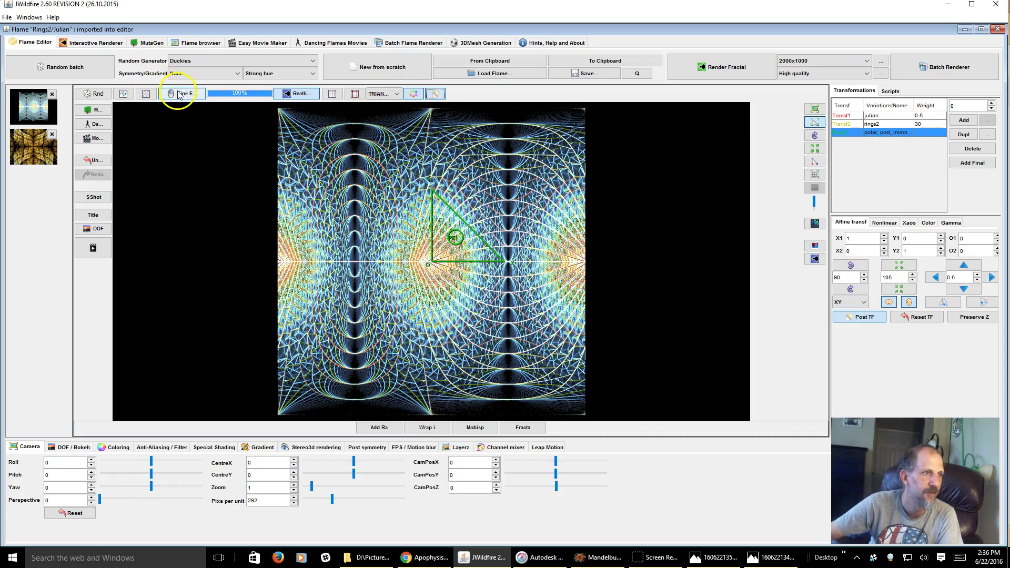
pyautogui.moveTo(410, 194); pyautogui.dragTo(440, 218)
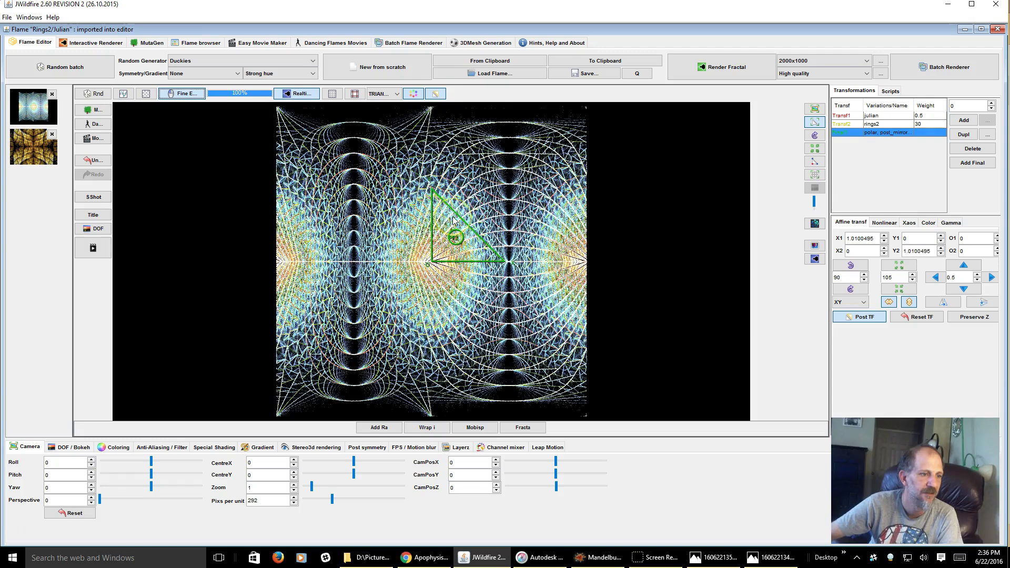
pyautogui.scroll(1, 453, 219)
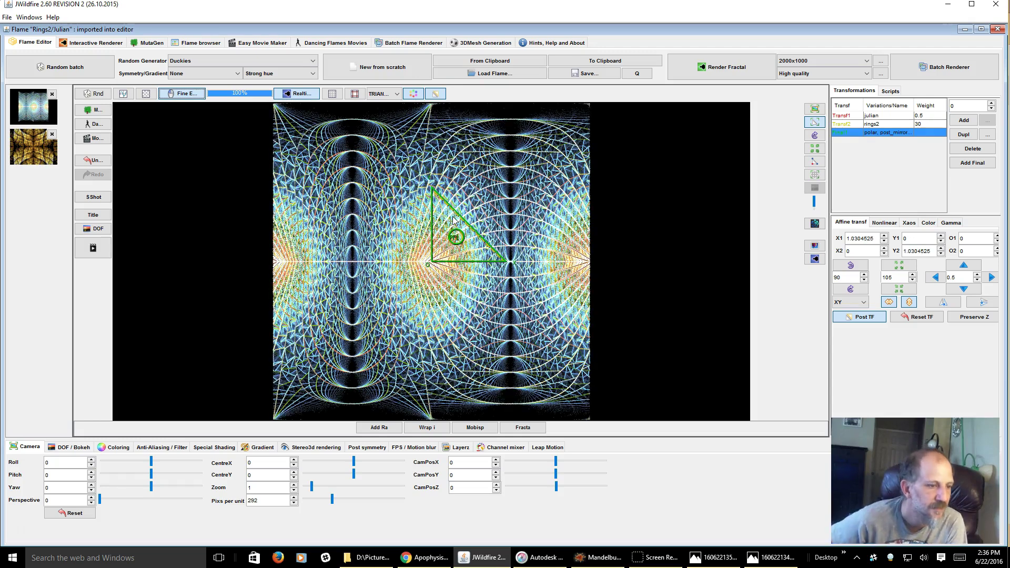
pyautogui.scroll(1, 455, 220)
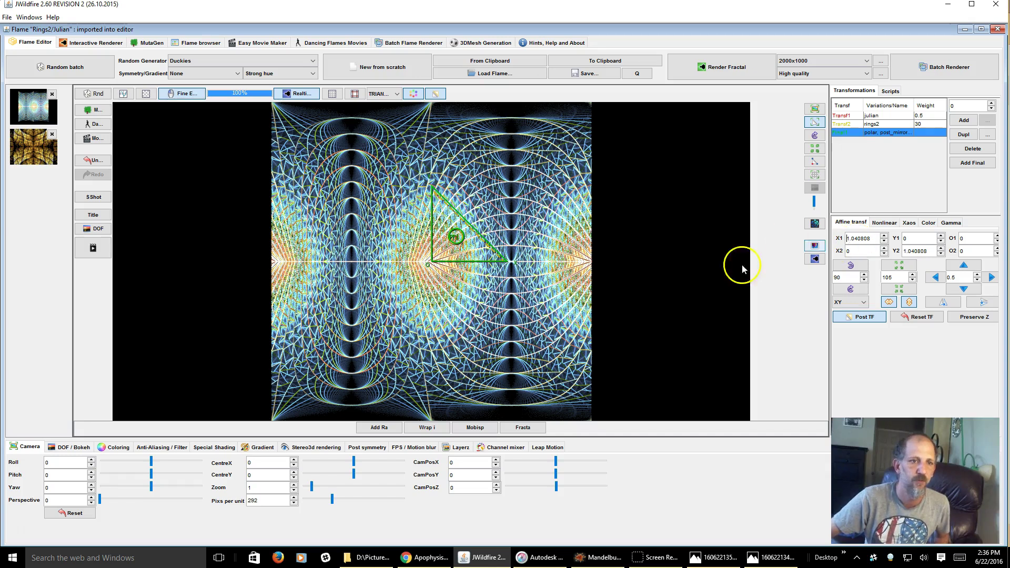
# - Turn off fine edit and stretch the final's post transform horizontally by raising X1 to 2.070808
pyautogui.click(184, 96)
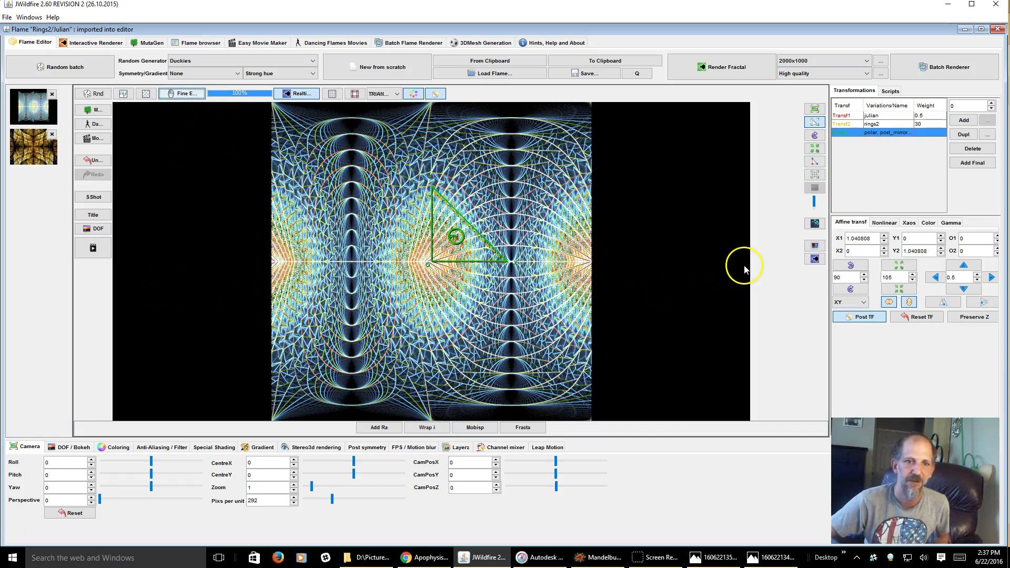
pyautogui.moveTo(854, 238); pyautogui.dragTo(984, 213)
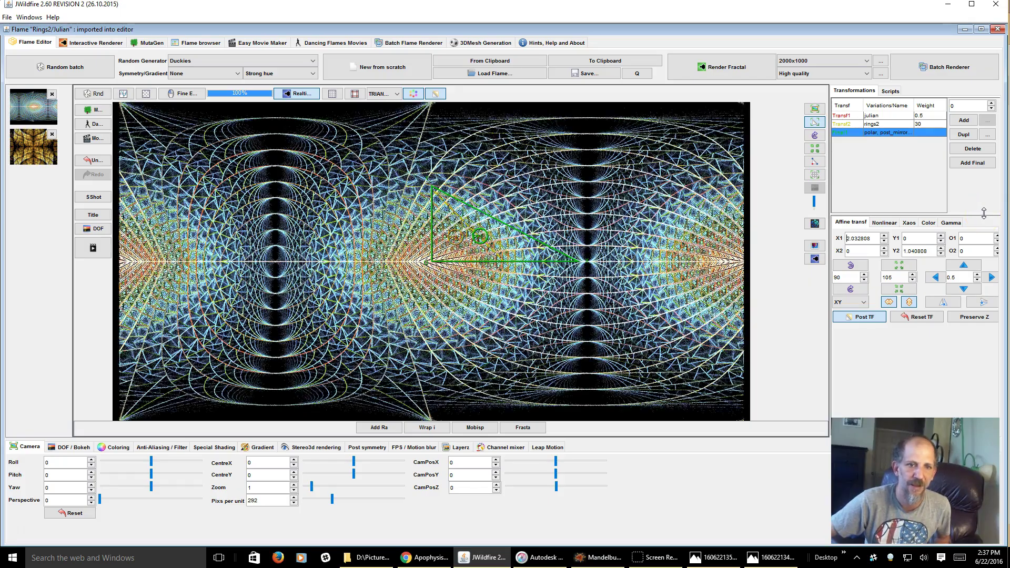
pyautogui.moveTo(986, 213); pyautogui.dragTo(988, 213)
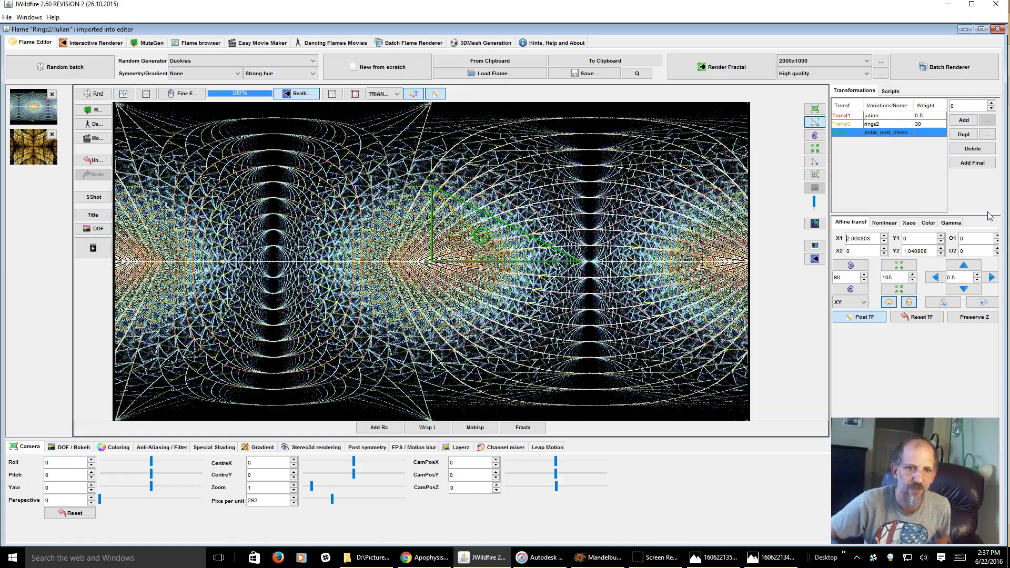
pyautogui.click(885, 236)
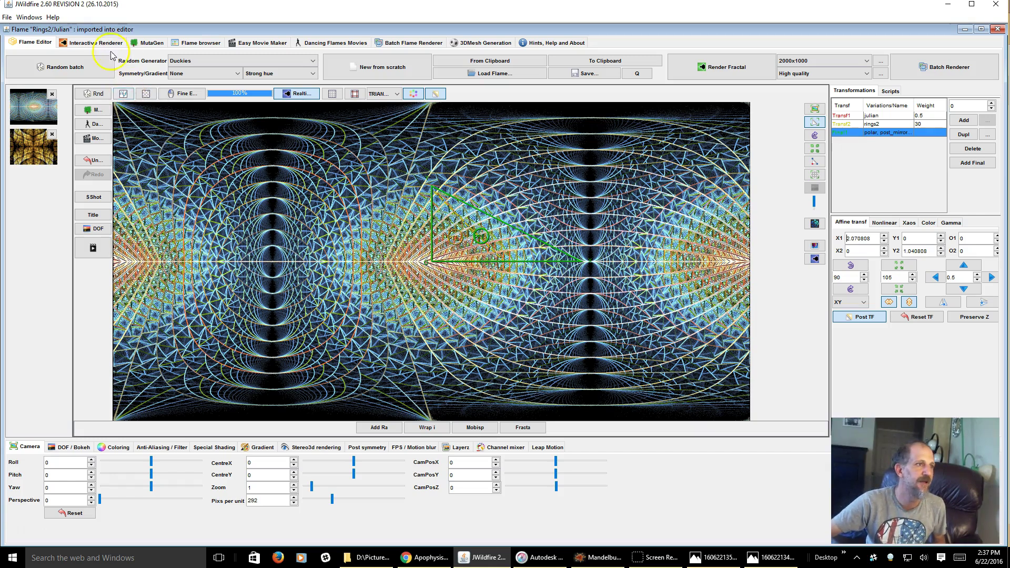
# - Render the flame from the editor in the Interactive Renderer at half size of 2000x1000, and stop the render
pyautogui.click(90, 42)
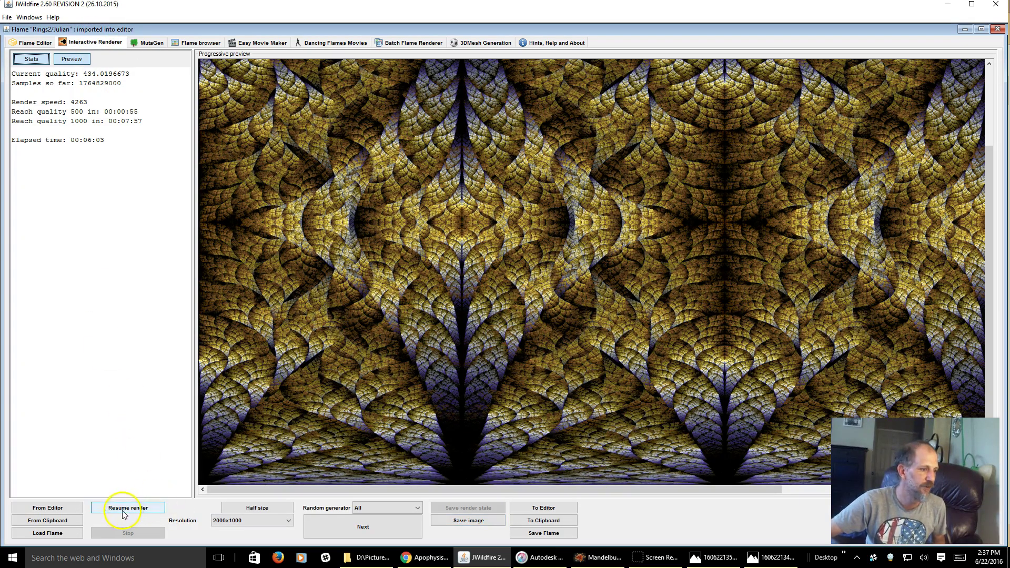
pyautogui.click(59, 509)
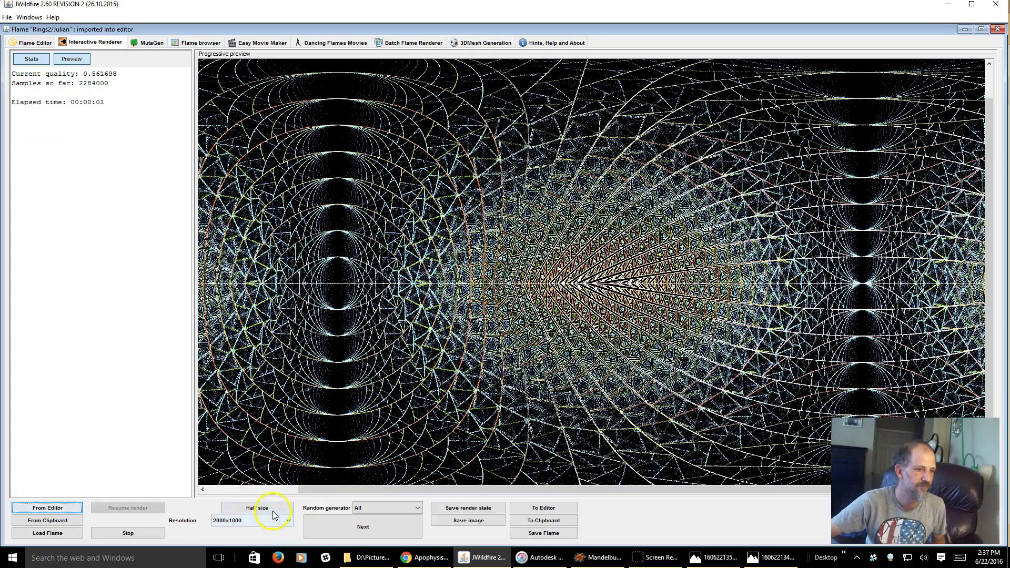
pyautogui.click(263, 508)
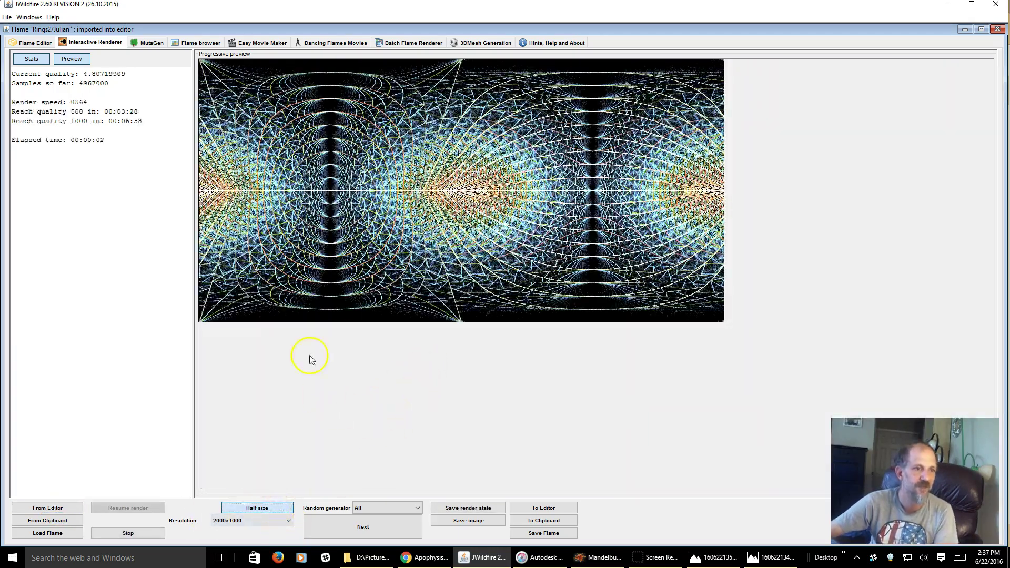
pyautogui.click(140, 533)
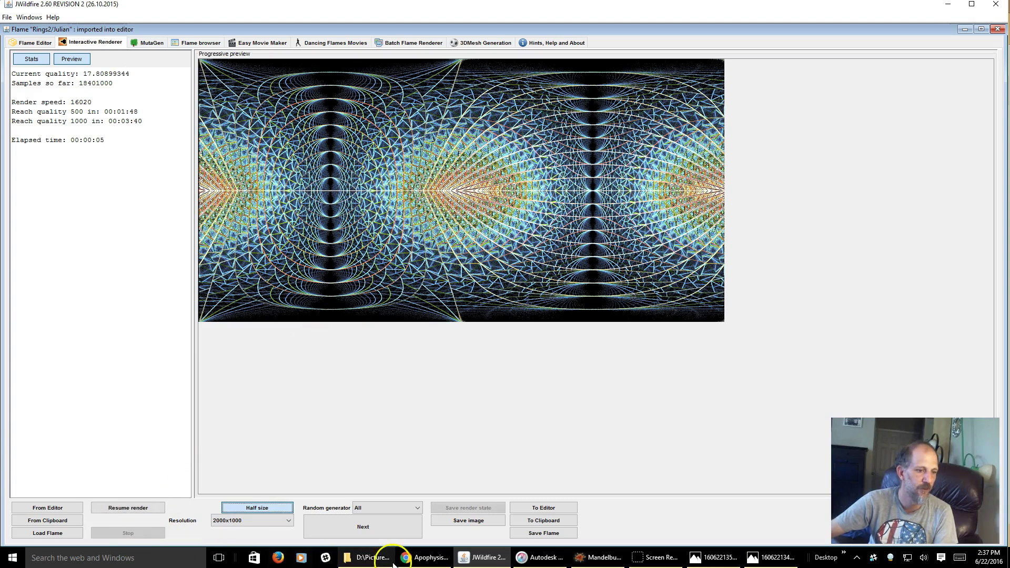
# - Look through the 6June picture folder and view the finished panoramas 1606221359.jpg and 1606221341.png in Photos
pyautogui.click(374, 563)
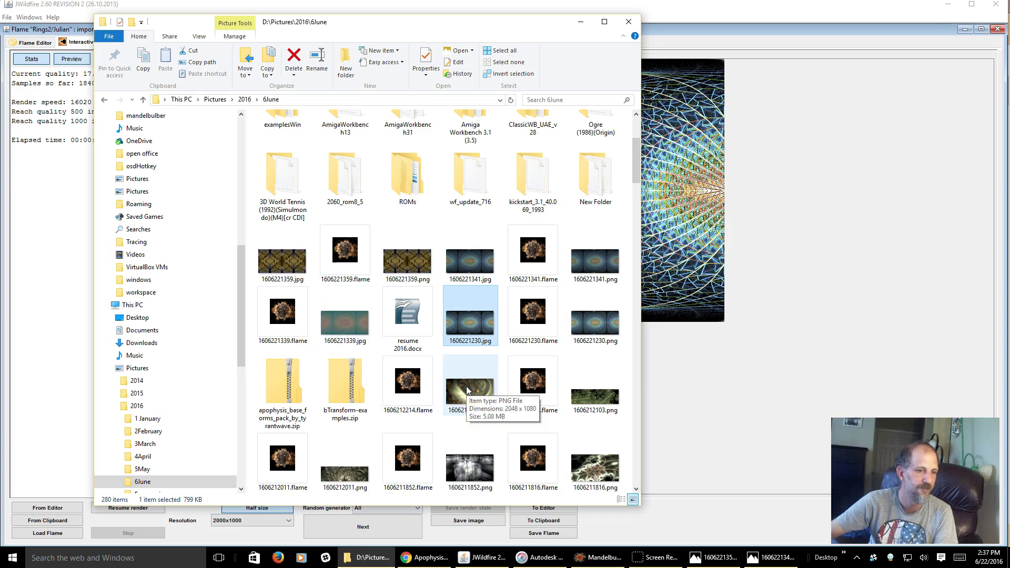
pyautogui.click(712, 559)
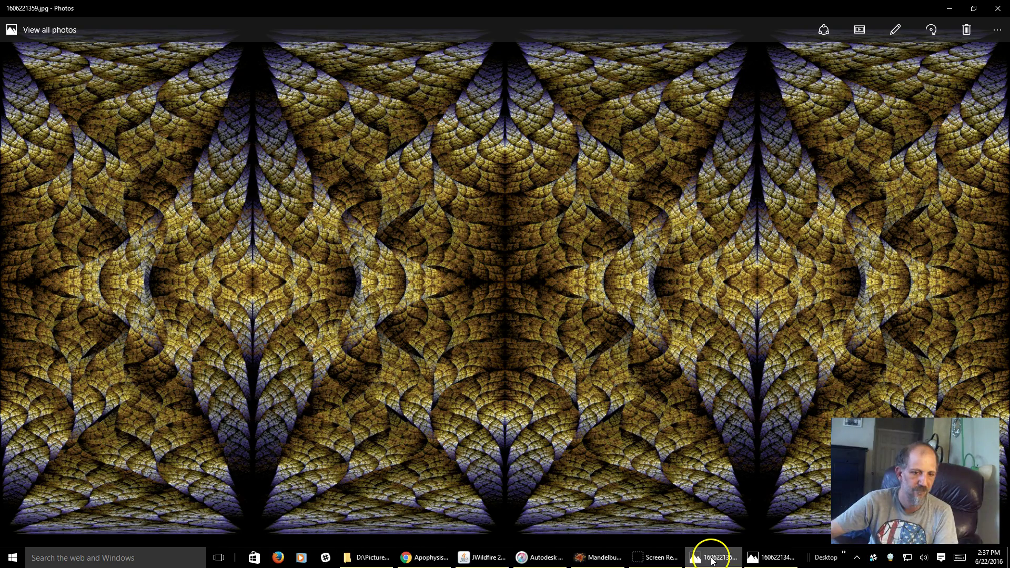
pyautogui.click(751, 555)
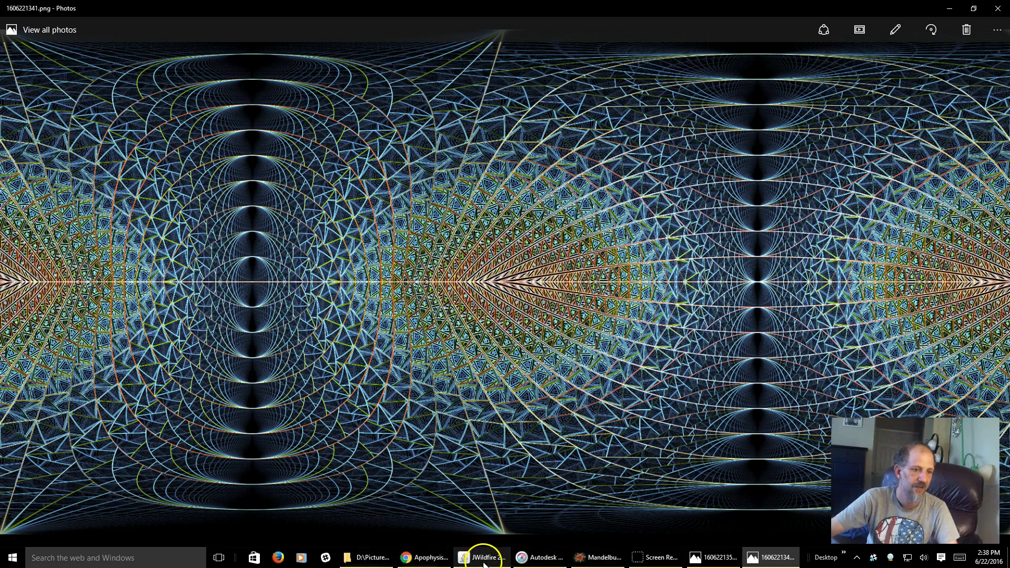
# - Switch to the browser, open the Facebook "testing" post of the Rings2/Julian panorama and look around it sideways and vertically
pyautogui.click(421, 563)
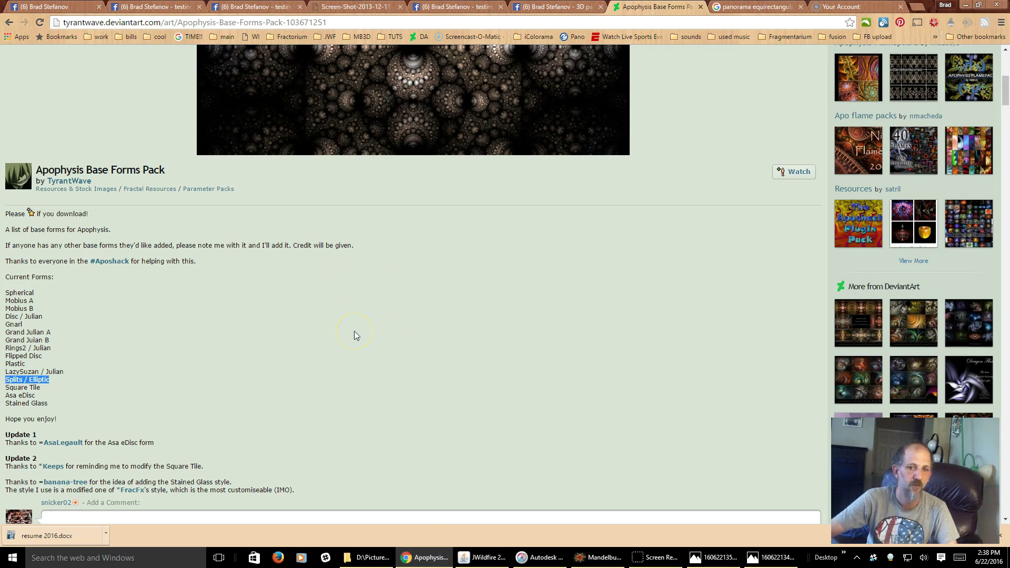
pyautogui.click(161, 6)
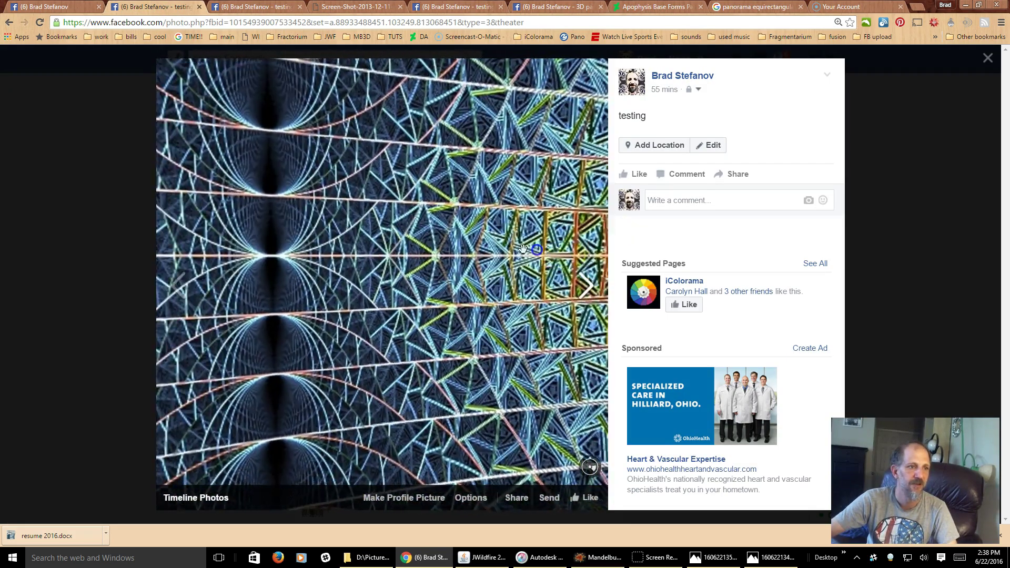
pyautogui.moveTo(288, 262); pyautogui.dragTo(507, 241)
pyautogui.moveTo(424, 125); pyautogui.dragTo(413, 384)
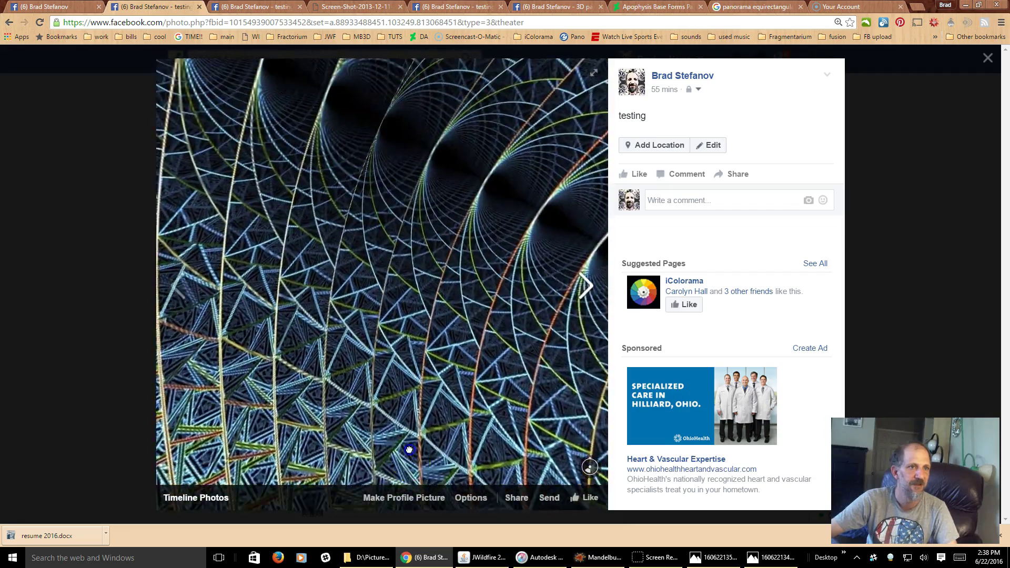
# - Look around the rest of the Facebook 360 panorama in several directions, including the tunnel shapes and the radiating seam
pyautogui.moveTo(501, 142); pyautogui.dragTo(449, 173)
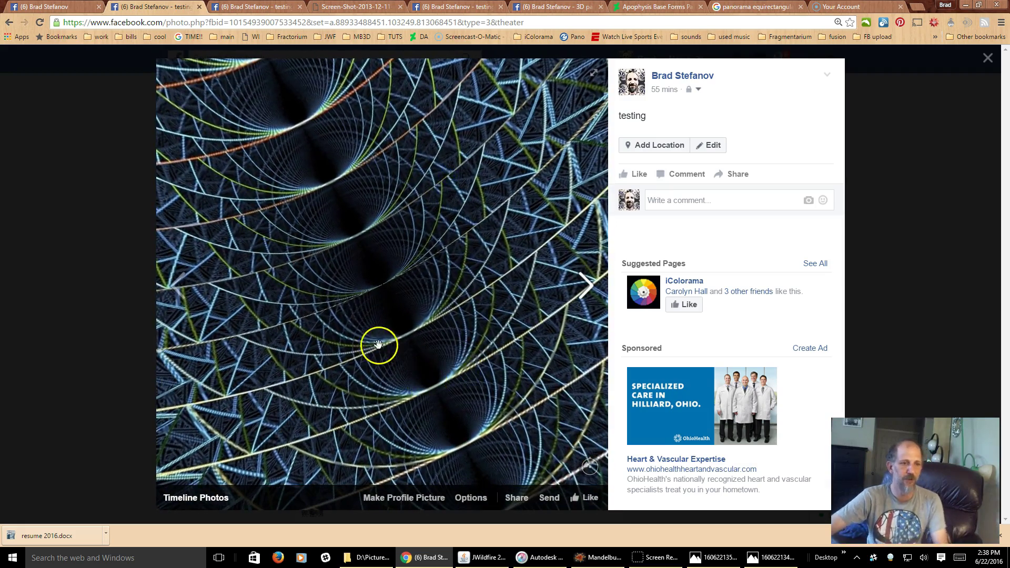
pyautogui.moveTo(367, 301); pyautogui.dragTo(256, 215)
pyautogui.click(447, 189)
pyautogui.moveTo(447, 189); pyautogui.dragTo(491, 258)
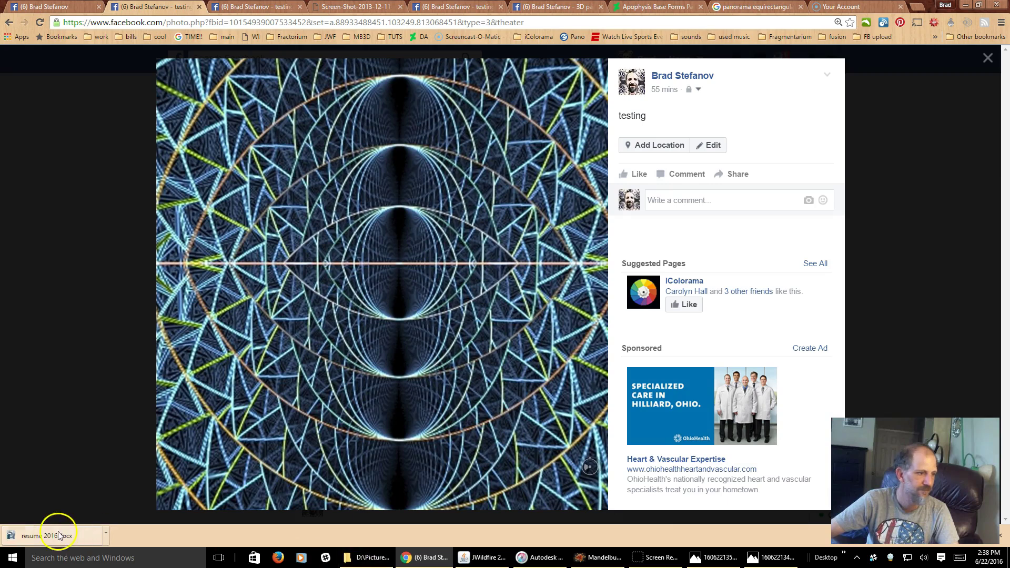
pyautogui.moveTo(379, 225); pyautogui.dragTo(253, 232)
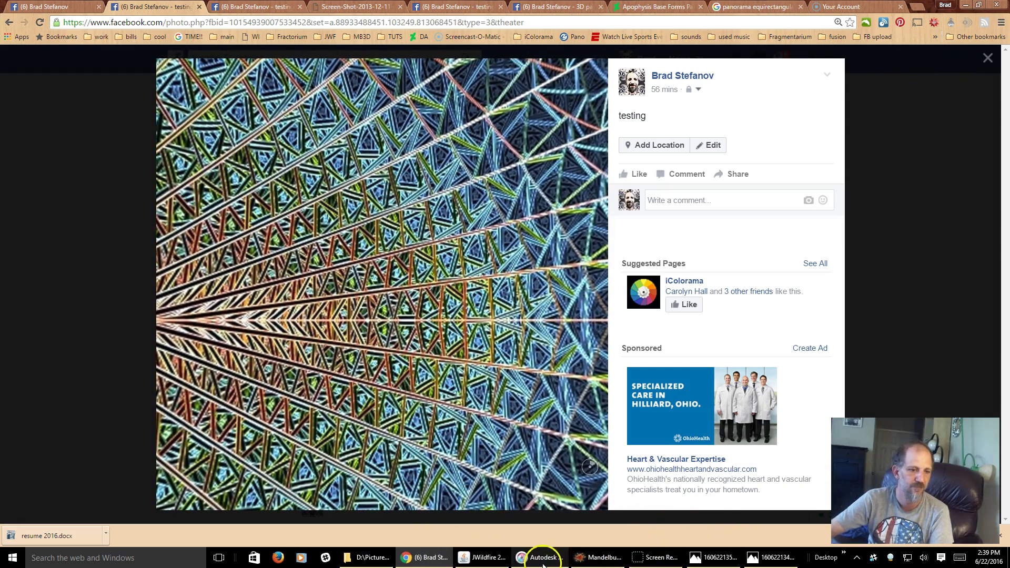
# - Switch to JWildfire and load the Splits/Elliptic flame into the flame editor
pyautogui.click(483, 560)
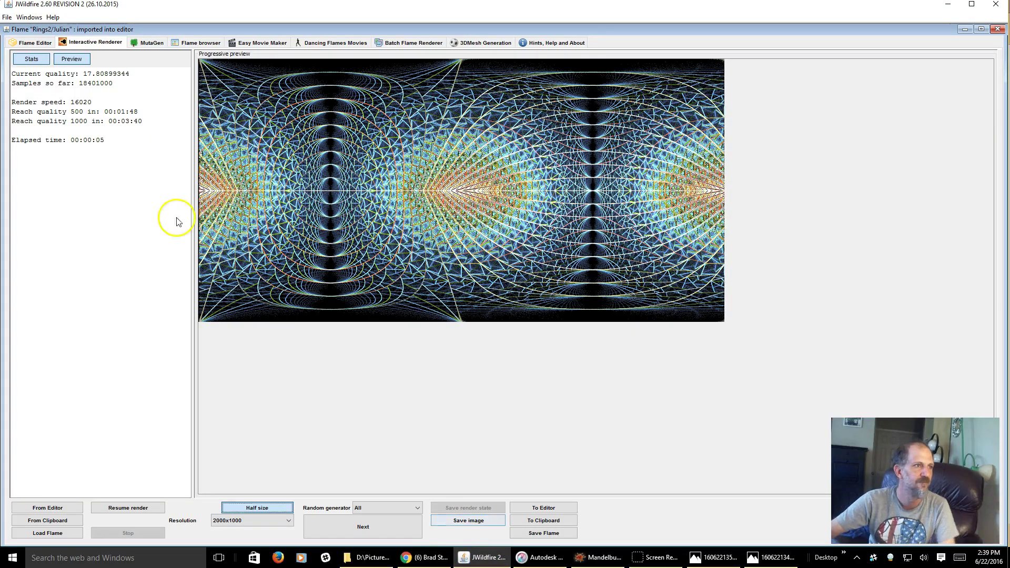
pyautogui.click(23, 46)
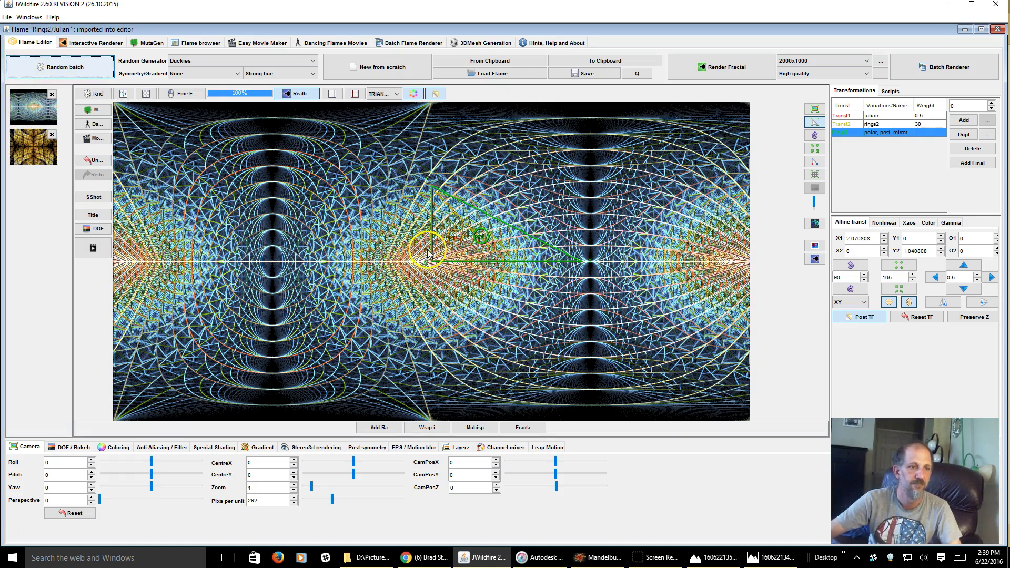
pyautogui.click(30, 149)
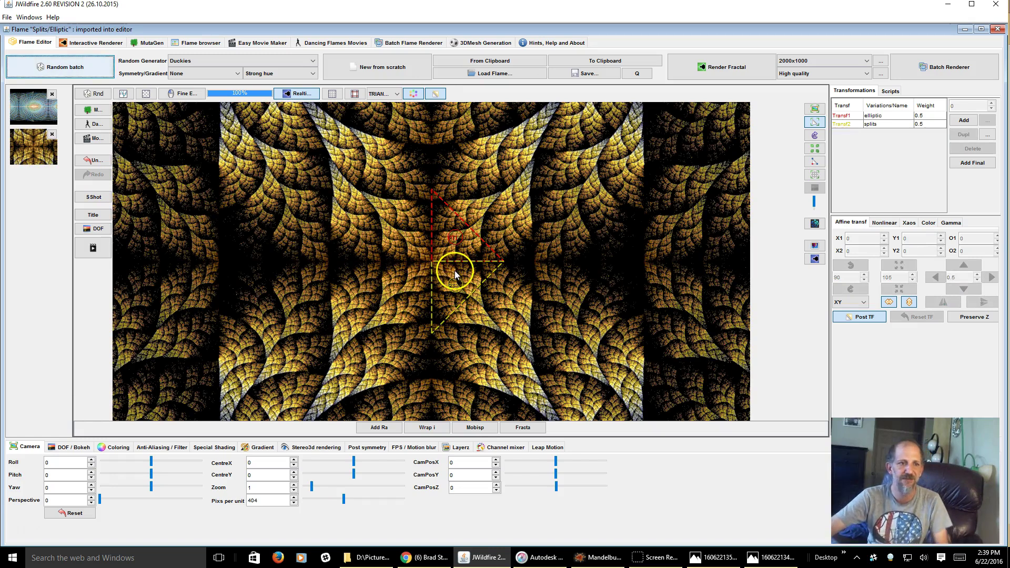
# - Switch to the browser and look over the Google image results for "panorama equirectangular"
pyautogui.click(421, 560)
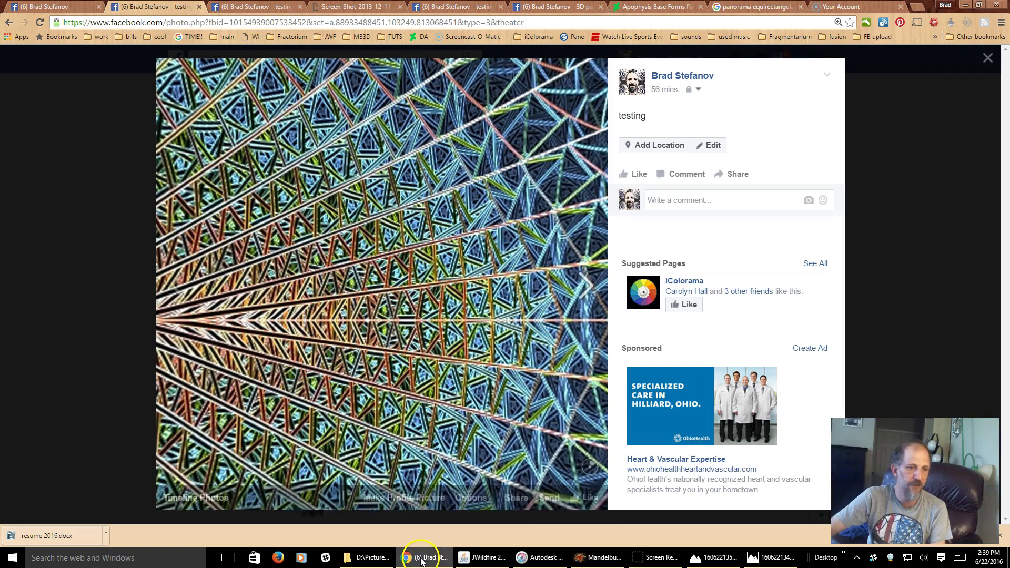
pyautogui.click(761, 7)
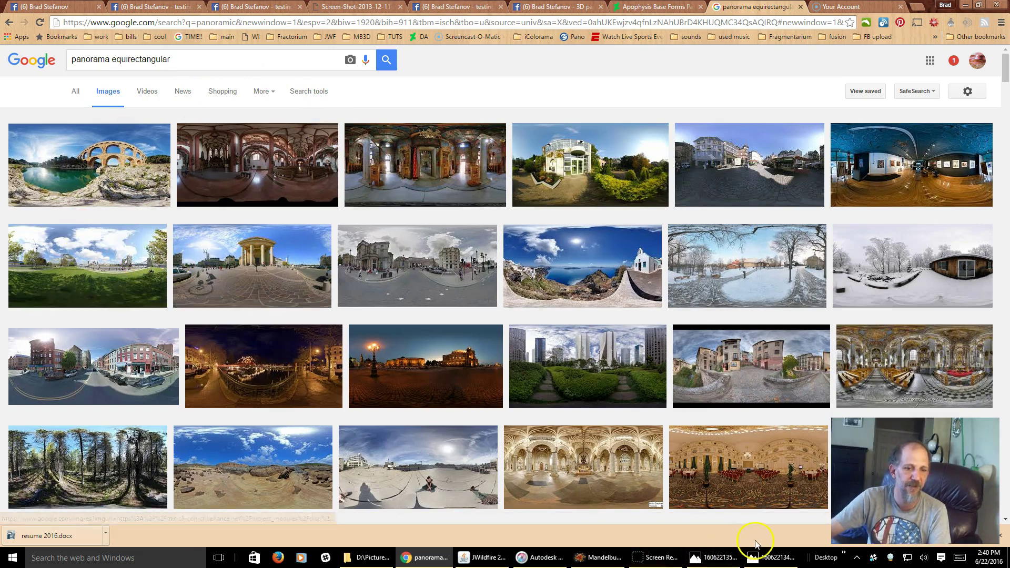
# - Return to JWildfire and add a final transform to the Splits/Elliptic flame with fisheye as its first variation
pyautogui.click(497, 557)
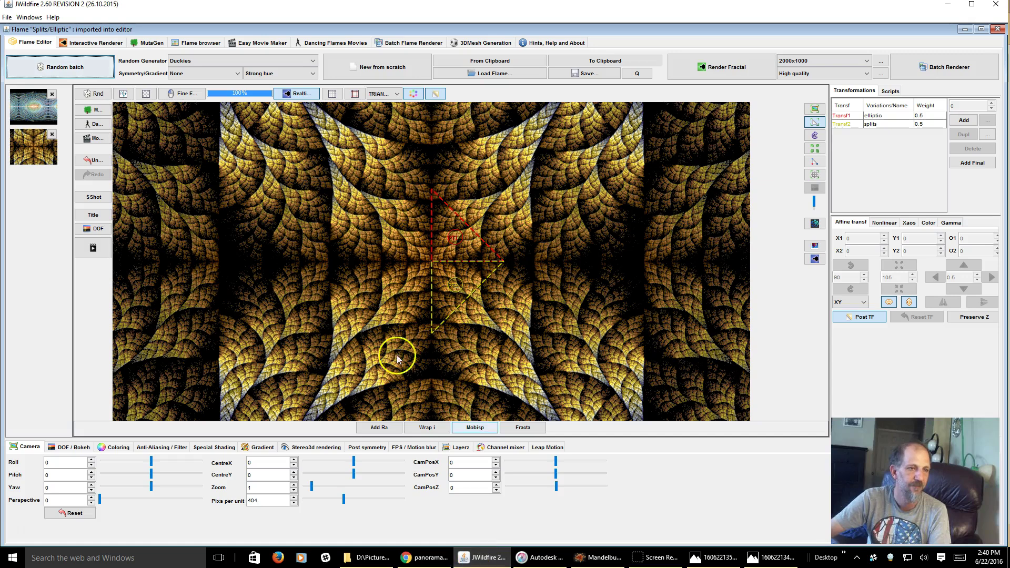
pyautogui.click(974, 167)
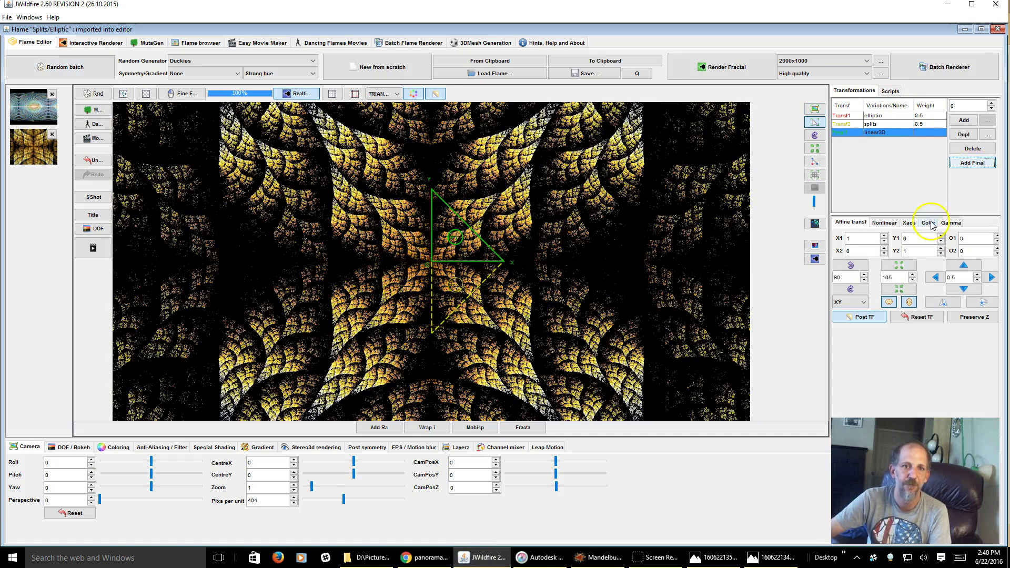
pyautogui.click(883, 224)
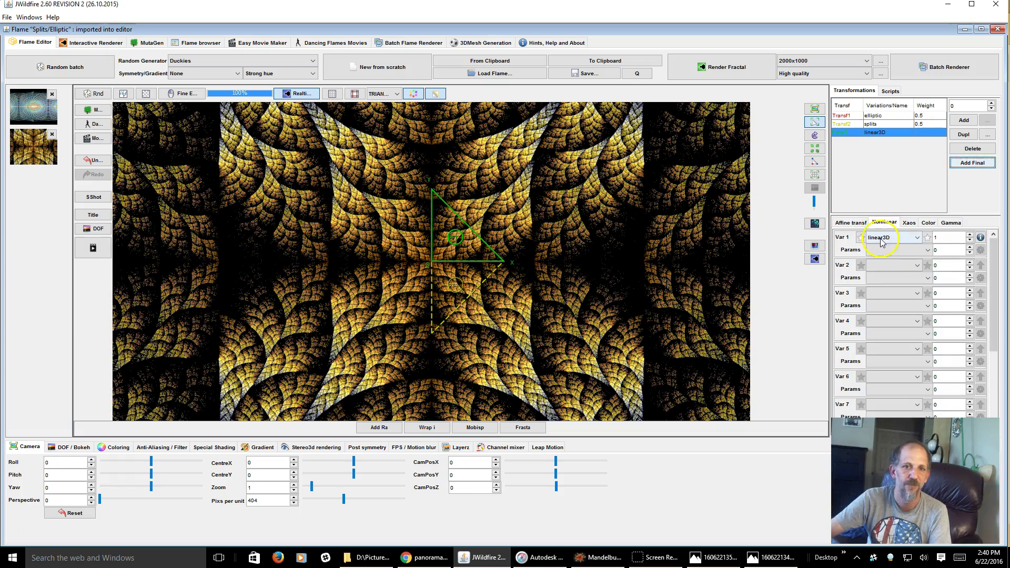
pyautogui.click(882, 239)
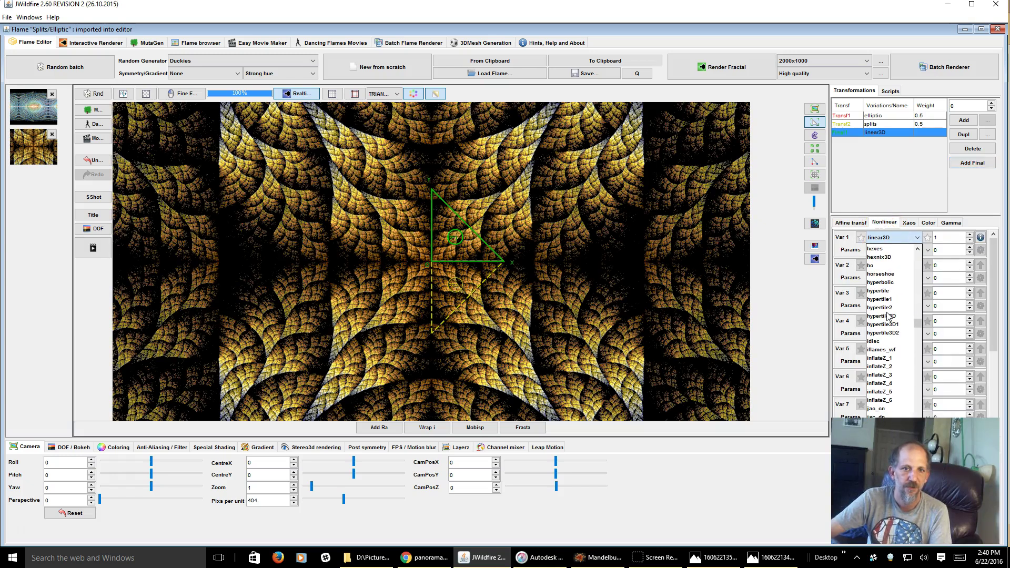
pyautogui.scroll(7, 889, 316)
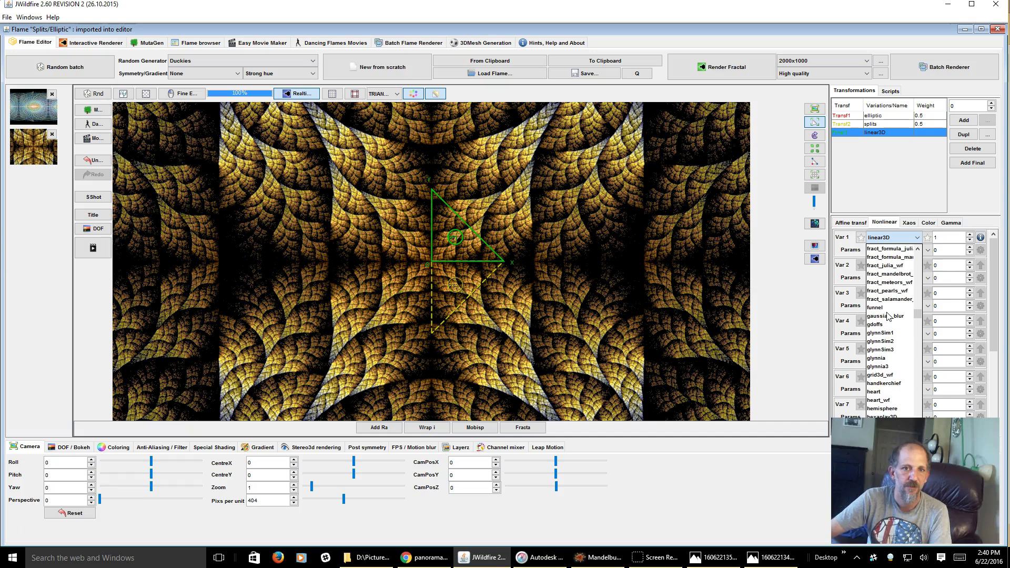
pyautogui.scroll(2, 888, 316)
pyautogui.scroll(2, 889, 294)
pyautogui.click(893, 258)
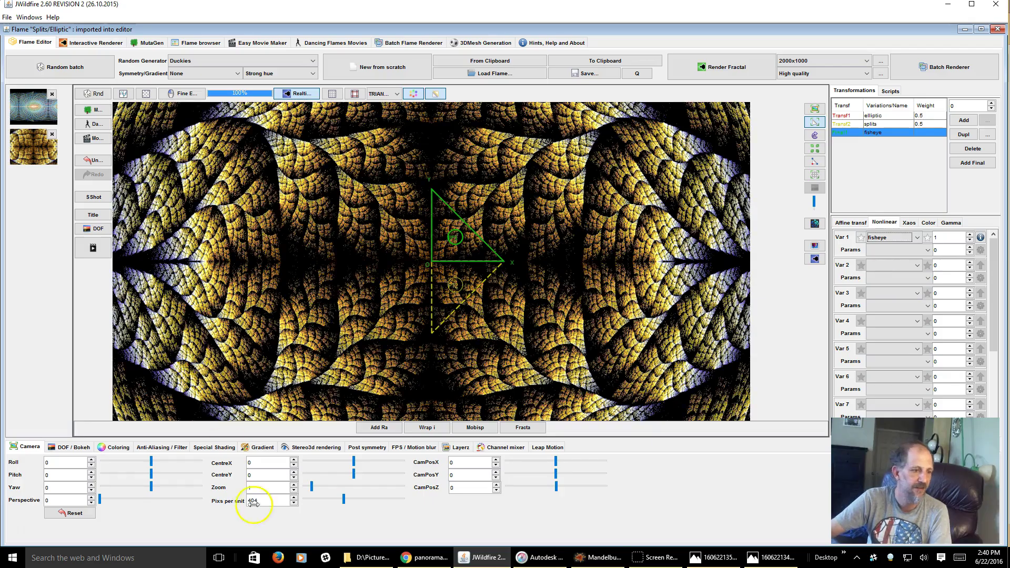
# - Reduce the camera's pixels per unit to 145.2 so the whole fisheye sphere fits in the frame
pyautogui.moveTo(265, 503); pyautogui.dragTo(63, 499)
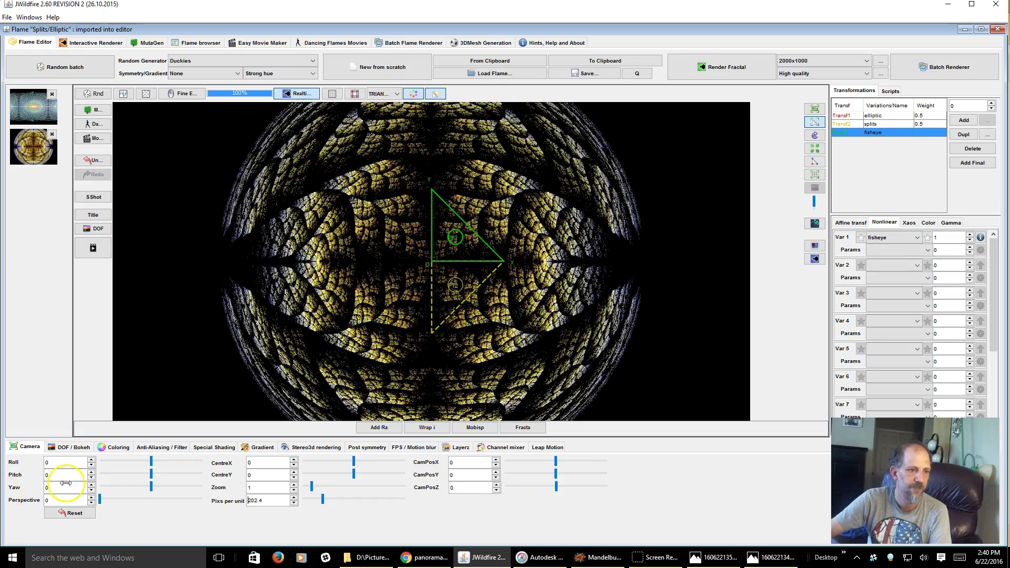
pyautogui.click(266, 497)
pyautogui.moveTo(267, 500); pyautogui.dragTo(193, 504)
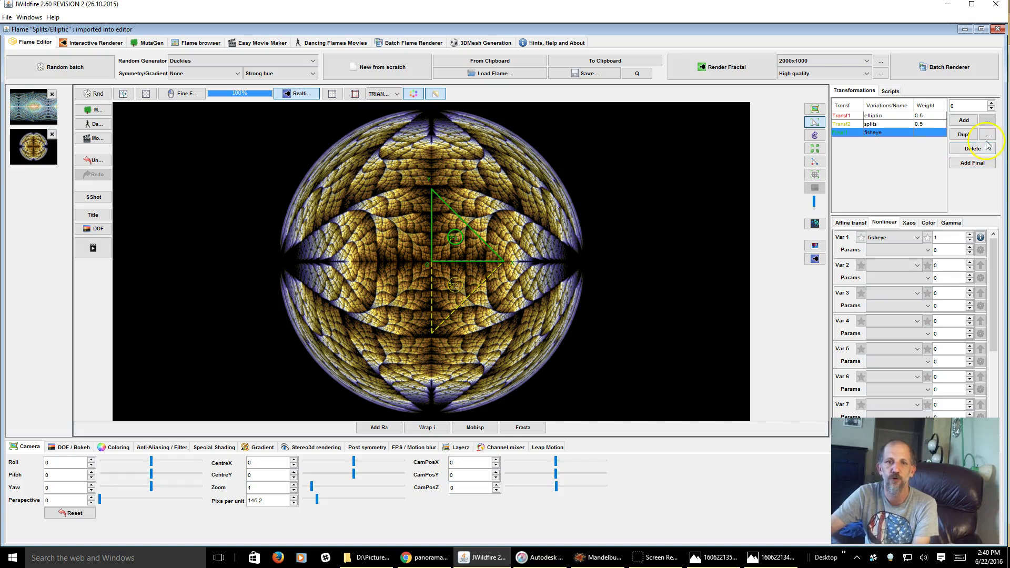
# - Add a second final transform and set its first variation to polar
pyautogui.click(971, 163)
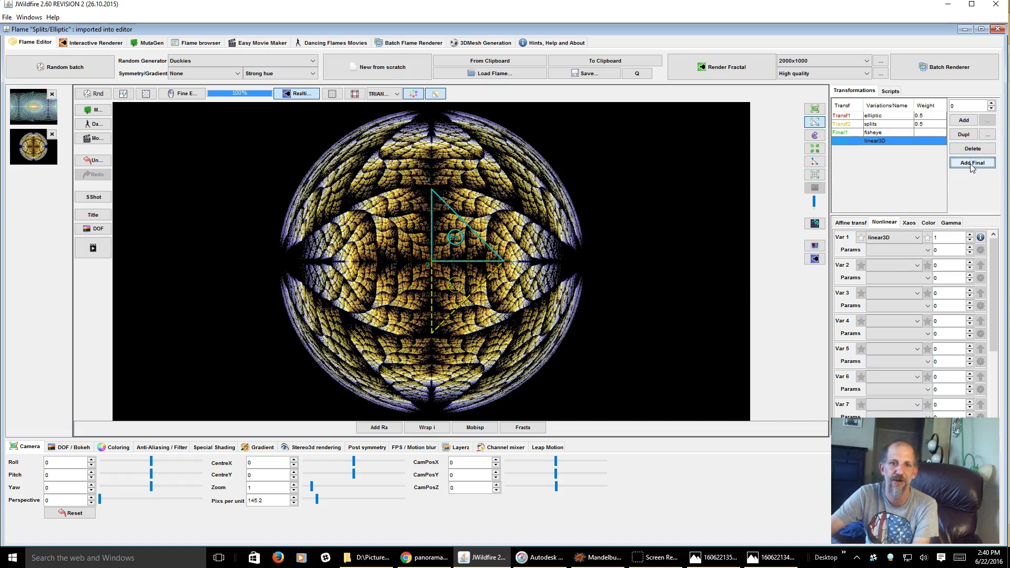
pyautogui.scroll(-8, 892, 323)
pyautogui.scroll(-10, 893, 323)
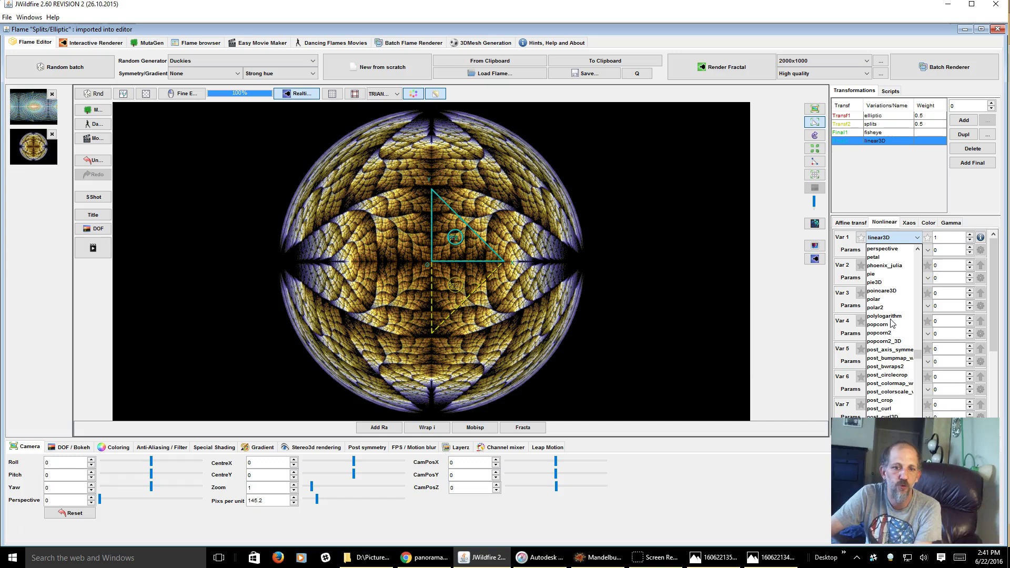
pyautogui.scroll(-2, 893, 323)
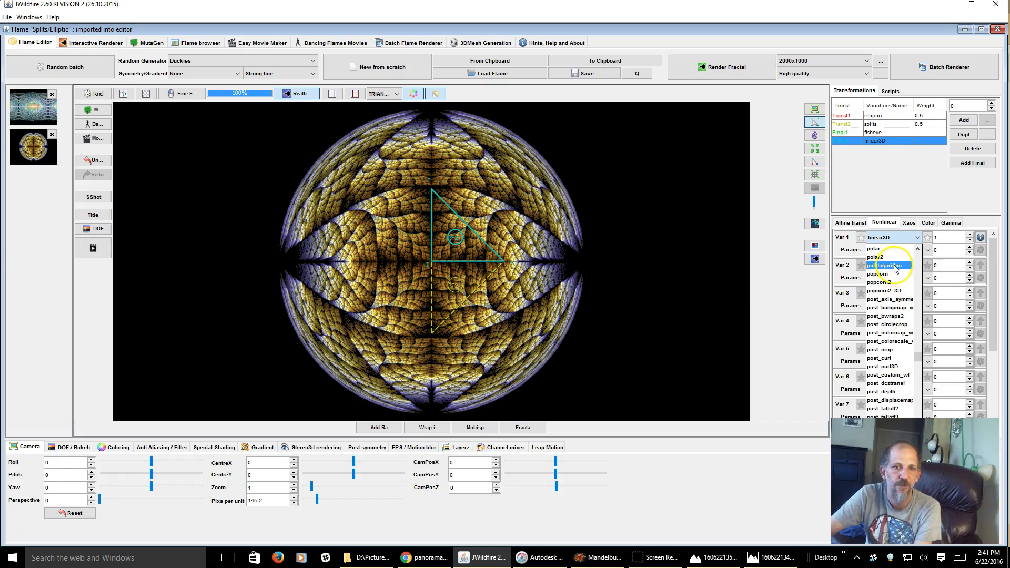
pyautogui.click(887, 250)
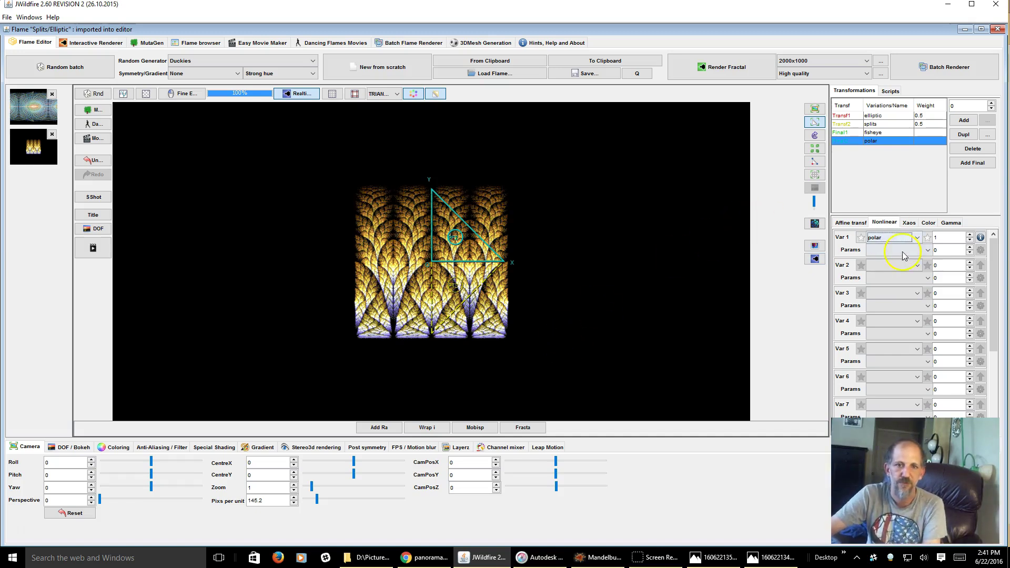
# - Add post_mirror_wf as the second variation of the polar final and set its yaxis parameter to 1
pyautogui.click(894, 266)
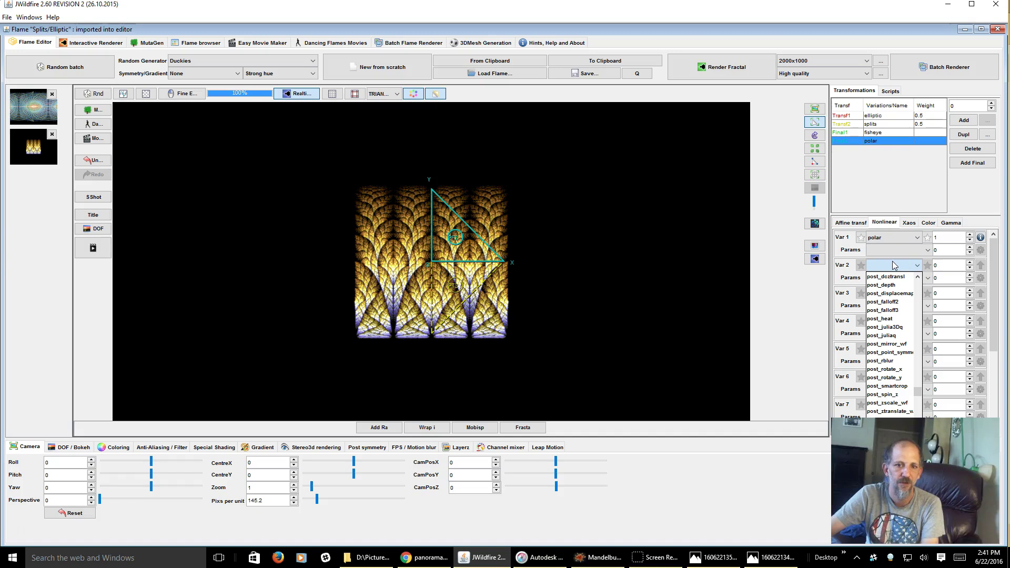
pyautogui.click(887, 343)
pyautogui.click(947, 279)
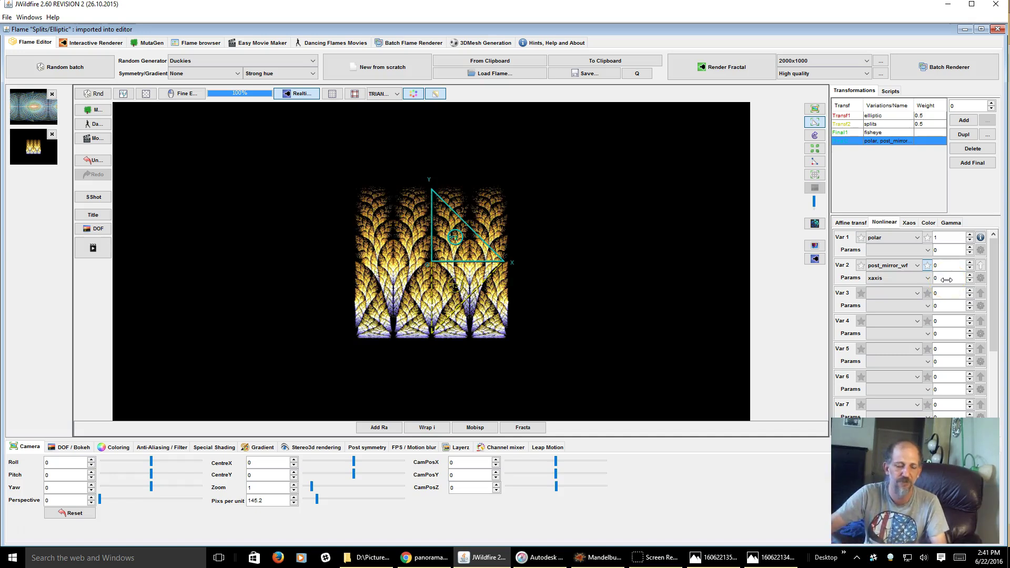
pyautogui.click(887, 280)
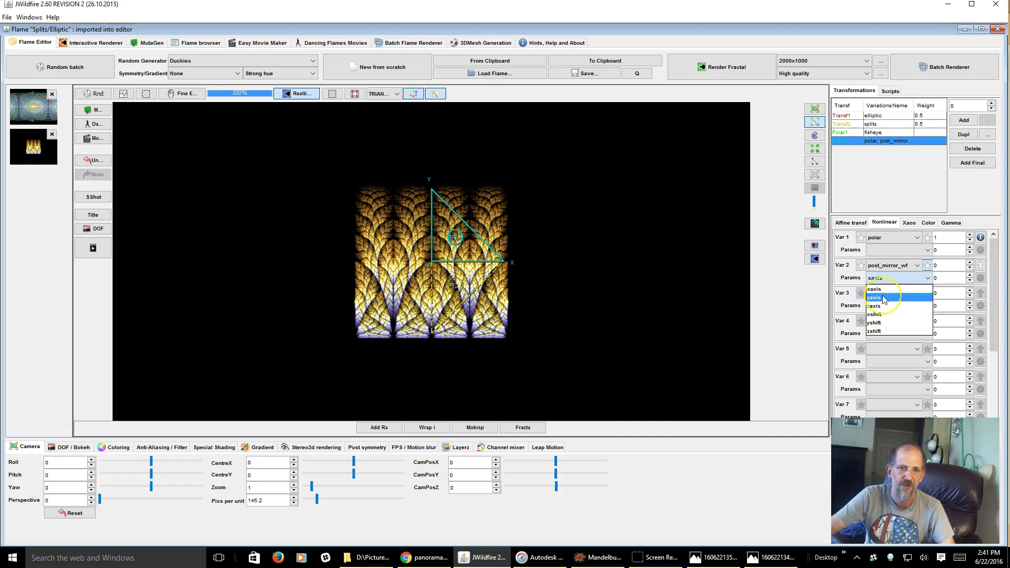
pyautogui.click(883, 299)
pyautogui.click(945, 280)
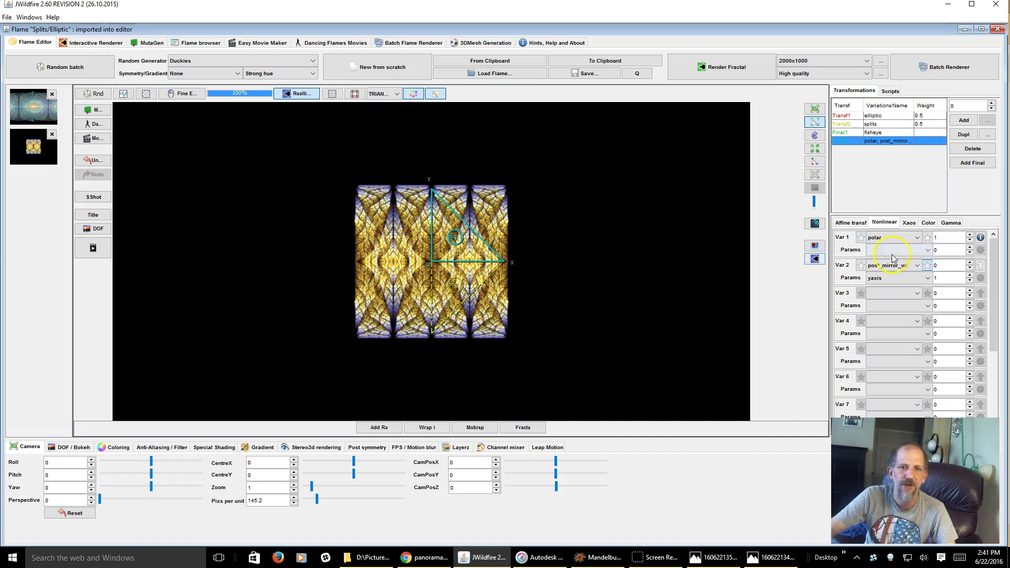
# - Set the yshift parameter of post_mirror_wf to 1
pyautogui.click(896, 277)
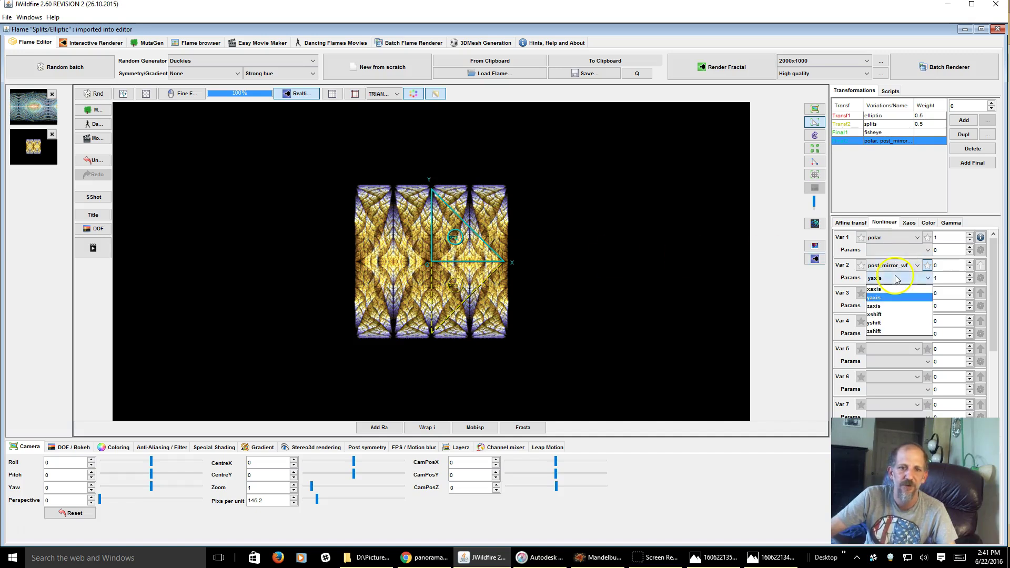
pyautogui.click(890, 322)
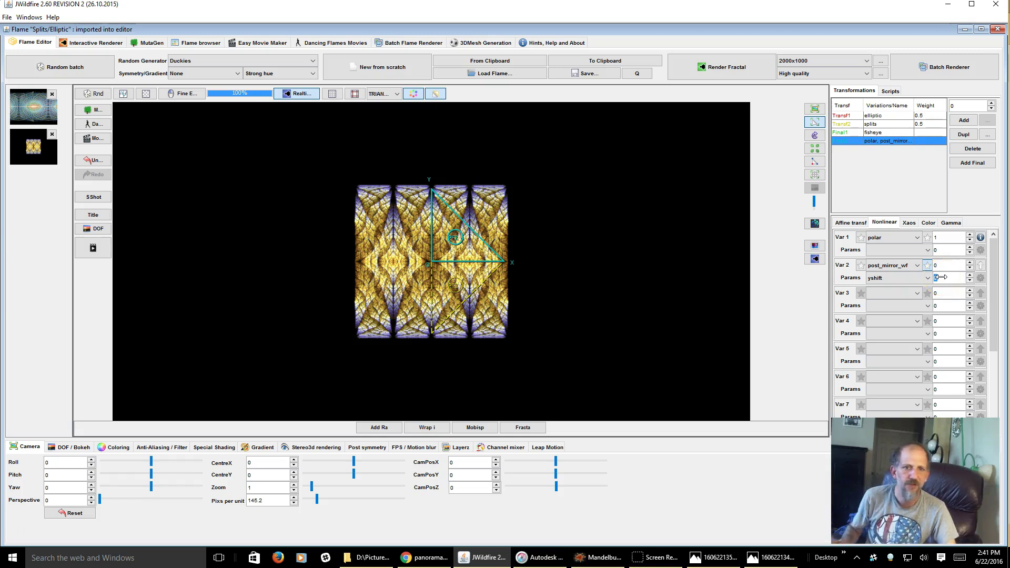
pyautogui.moveTo(941, 277); pyautogui.dragTo(942, 277)
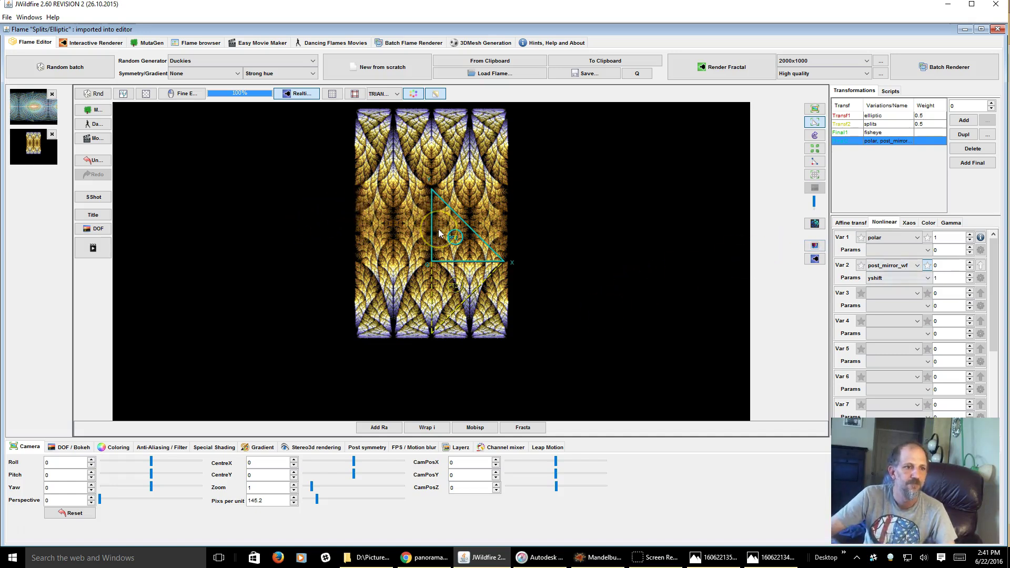
# - Move the polar final's post transform down to centre the pattern, with O1 set to 0 and O2 to 0.4573465
pyautogui.moveTo(439, 232); pyautogui.dragTo(439, 261)
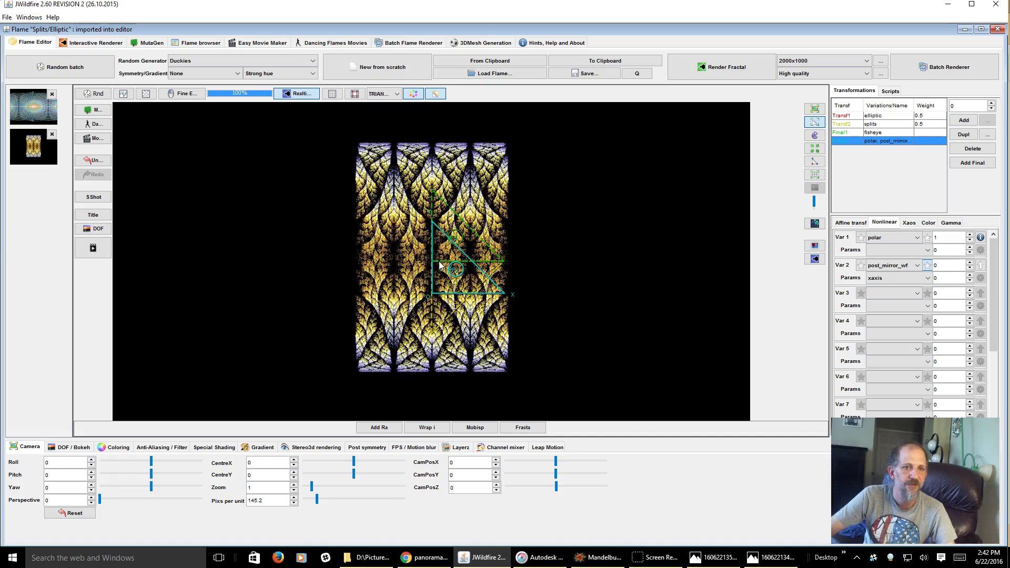
pyautogui.click(834, 221)
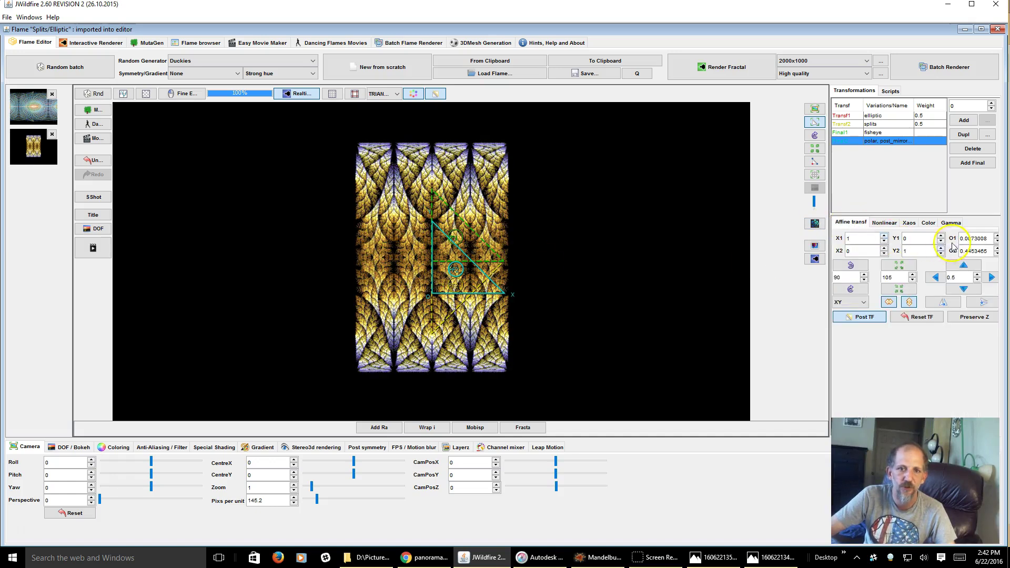
pyautogui.doubleClick(968, 238)
pyautogui.write('0')
pyautogui.press('Return')
pyautogui.click(967, 250)
pyautogui.moveTo(965, 251)
pyautogui.mouseDown()
pyautogui.moveTo(992, 261)
pyautogui.moveTo(971, 262)
pyautogui.mouseUp()
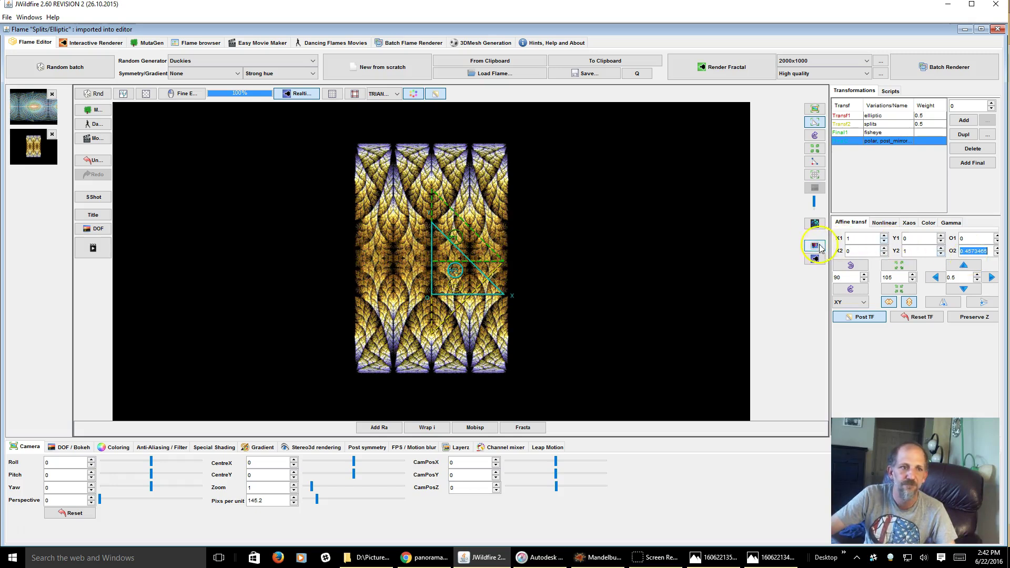
# - Stretch the polar final's post transform horizontally and enlarge it to X1 3.4928082 and Y2 1.347534
pyautogui.click(858, 239)
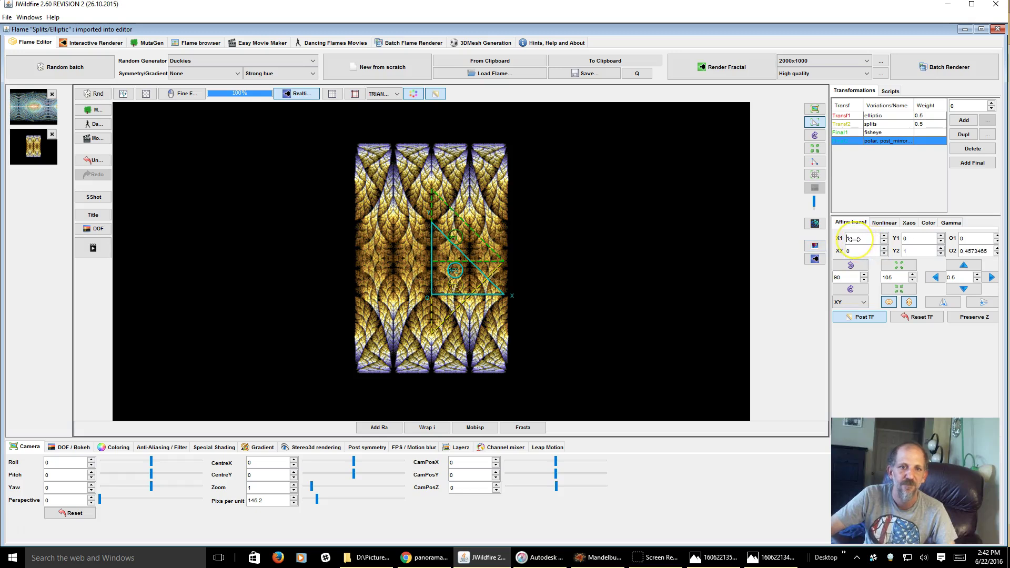
pyautogui.moveTo(853, 239); pyautogui.dragTo(1008, 242)
pyautogui.doubleClick(849, 238)
pyautogui.moveTo(850, 238); pyautogui.dragTo(902, 241)
pyautogui.moveTo(429, 282); pyautogui.dragTo(456, 284)
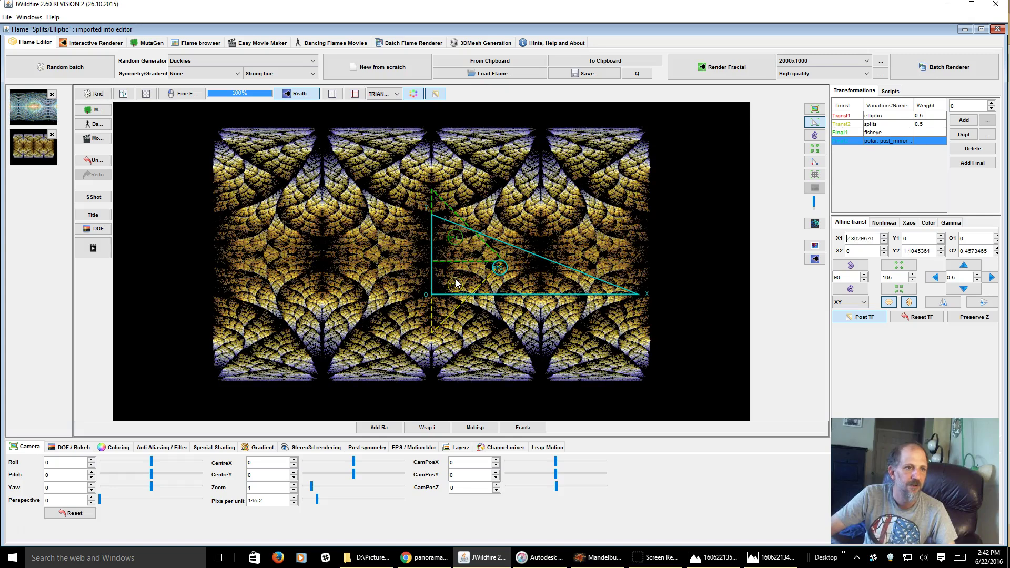
pyautogui.scroll(1, 457, 284)
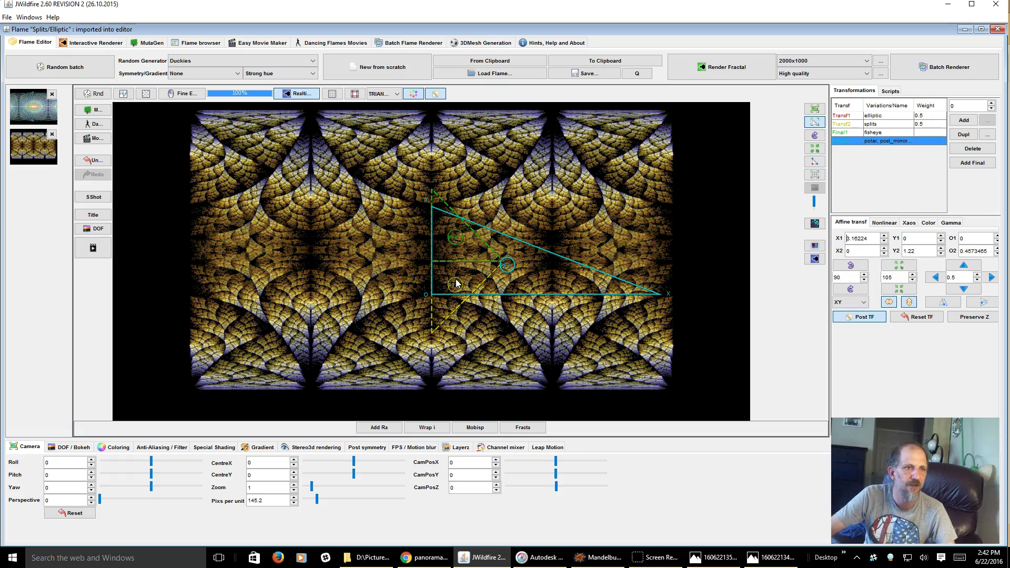
pyautogui.scroll(1, 457, 284)
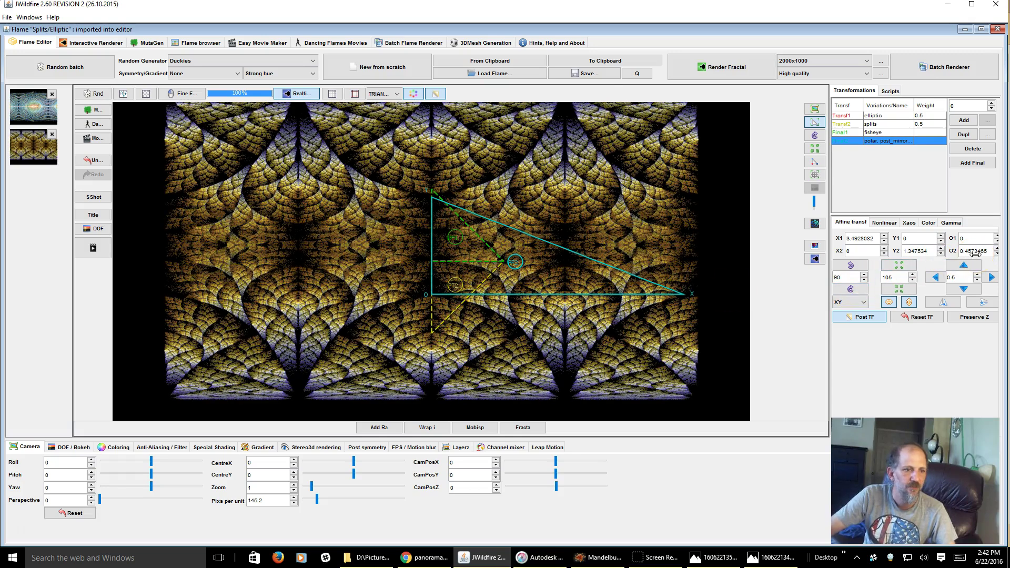
# - Move the polar final's post transform further down by setting O2 to 0.6573465
pyautogui.doubleClick(975, 251)
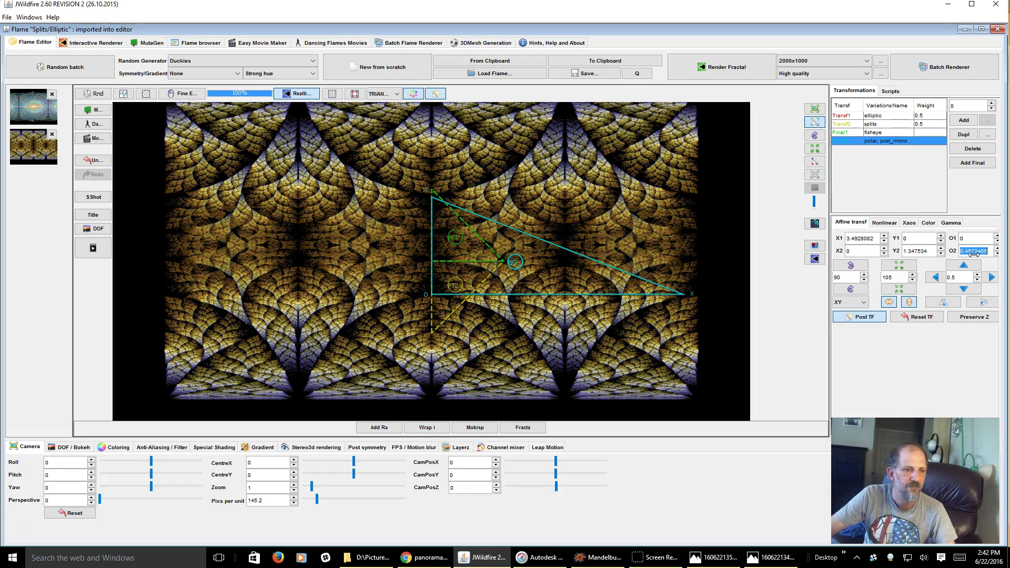
pyautogui.scroll(-3, 973, 254)
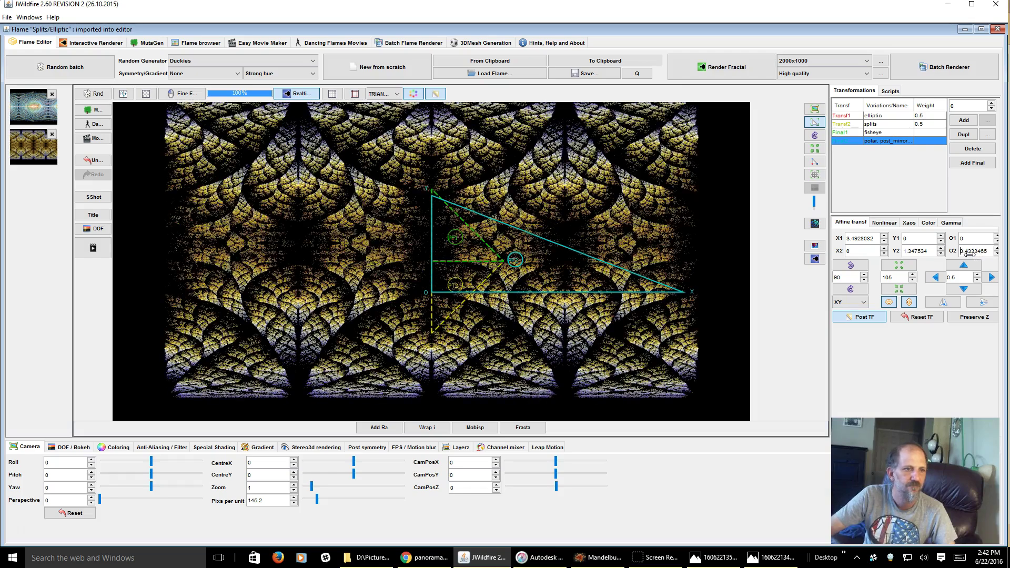
pyautogui.moveTo(997, 252); pyautogui.dragTo(1001, 255)
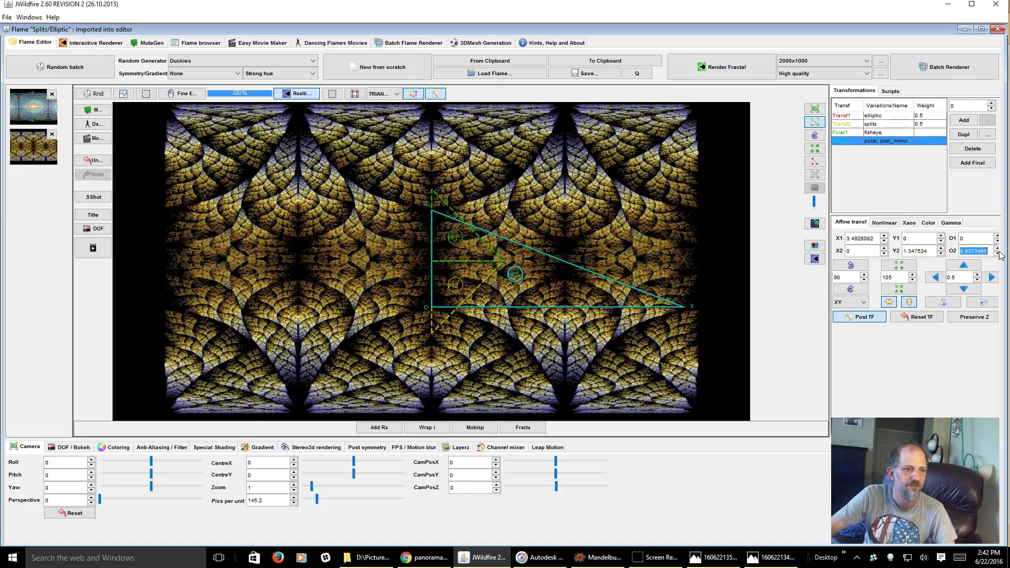
pyautogui.moveTo(1001, 255); pyautogui.dragTo(1002, 253)
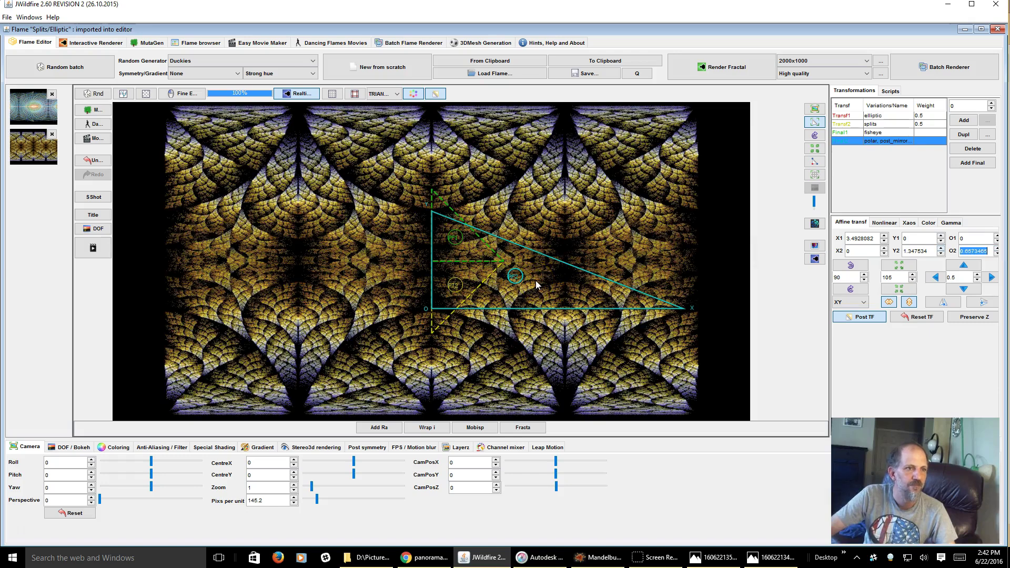
# - Scale the polar final's post transform with fine editing enabled, to X1 3.5259059 and Y2 1.3603032
pyautogui.scroll(2, 537, 284)
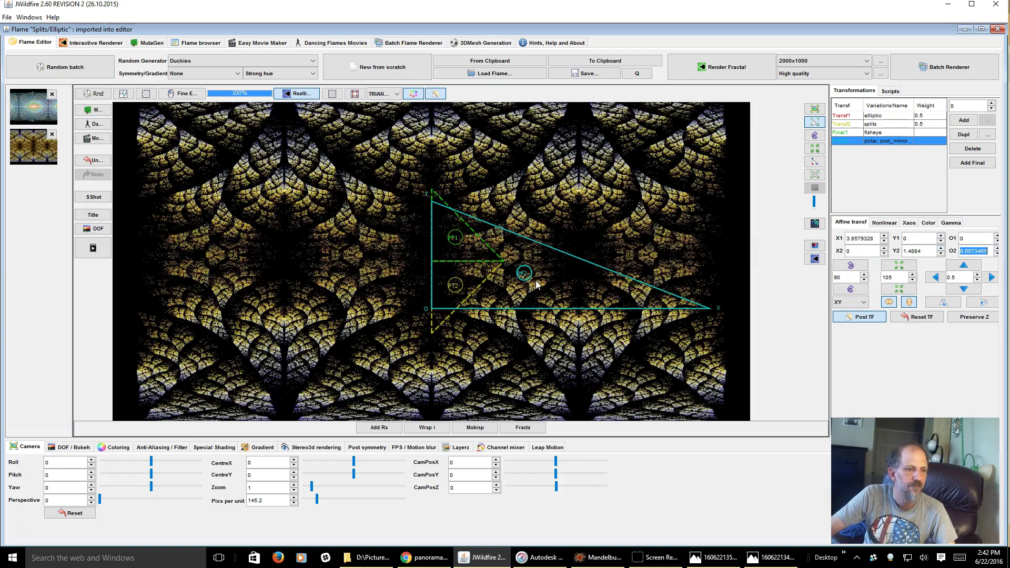
pyautogui.click(182, 94)
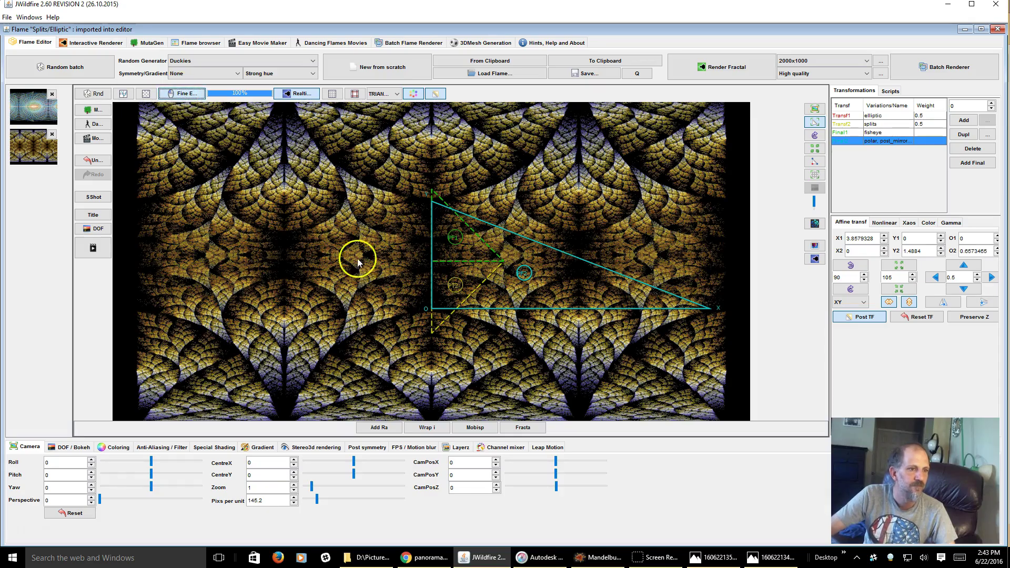
pyautogui.scroll(-1, 399, 266)
pyautogui.scroll(-3, 398, 264)
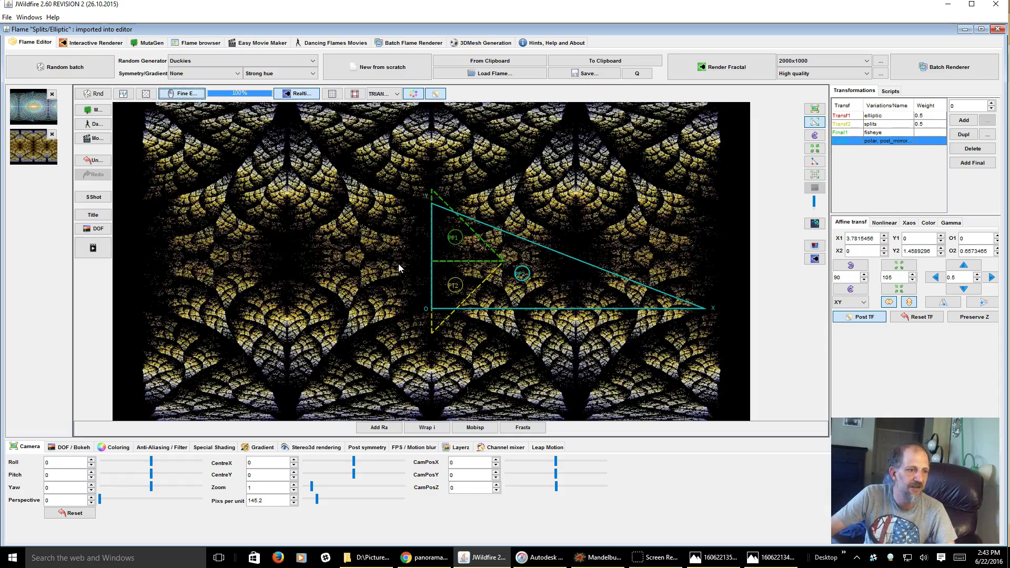
pyautogui.scroll(-4, 399, 264)
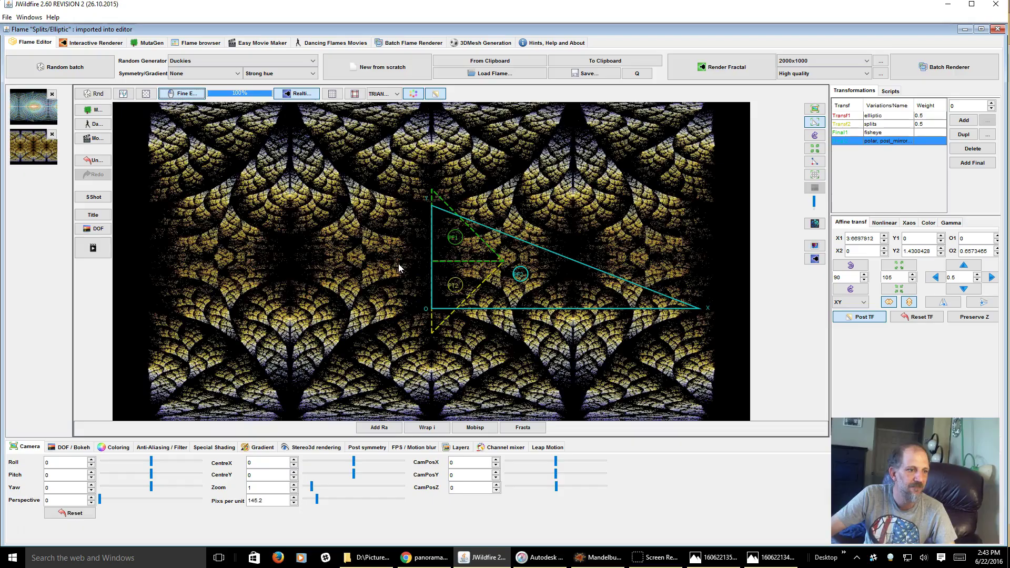
pyautogui.scroll(-1, 399, 267)
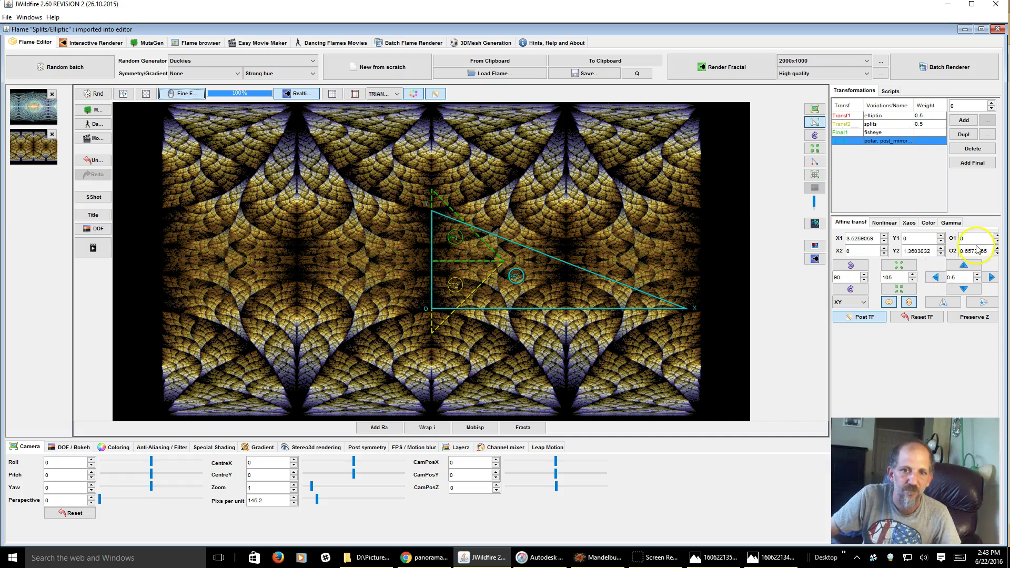
# - Set the post transform's O2 to 0.6629465 and enlarge it slightly to X1 3.5971292 and Y2 1.3877813
pyautogui.moveTo(969, 251)
pyautogui.mouseDown()
pyautogui.moveTo(961, 251)
pyautogui.moveTo(978, 250)
pyautogui.mouseUp()
pyautogui.moveTo(523, 305); pyautogui.dragTo(485, 315)
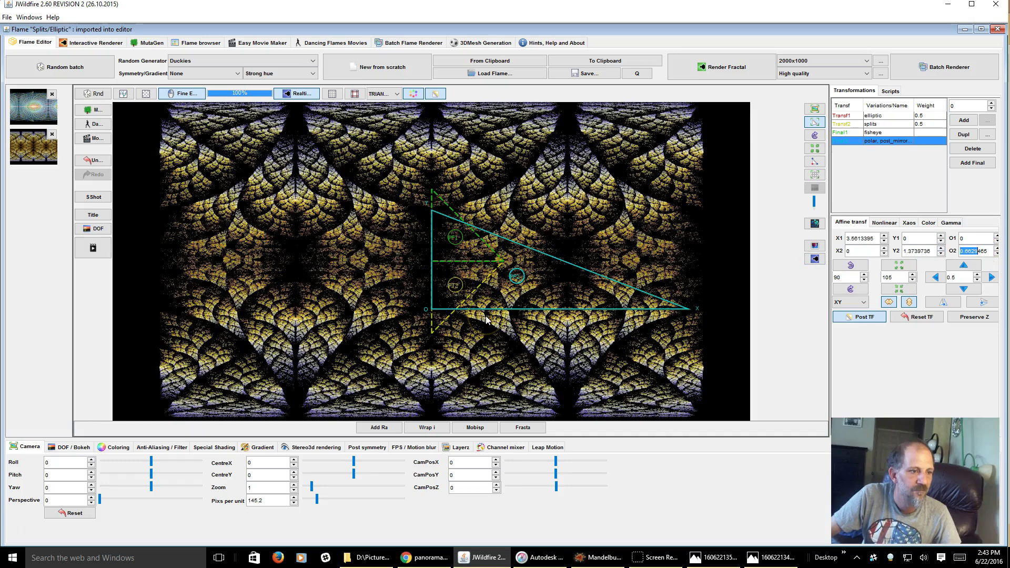
pyautogui.scroll(1, 485, 316)
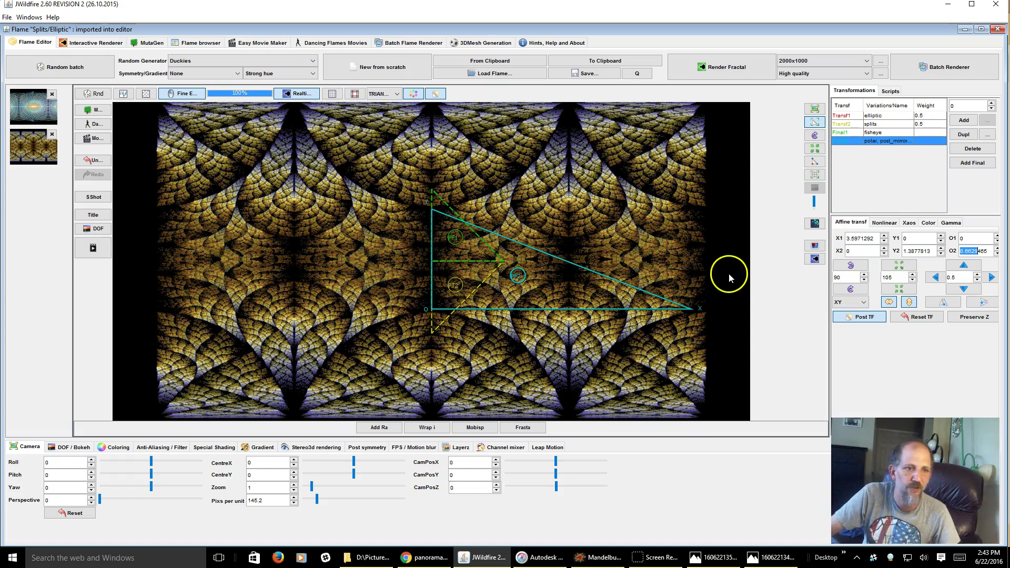
# - Raise the post transform's X1 to 4.1827292 so the pattern fills the full width of the preview
pyautogui.click(853, 237)
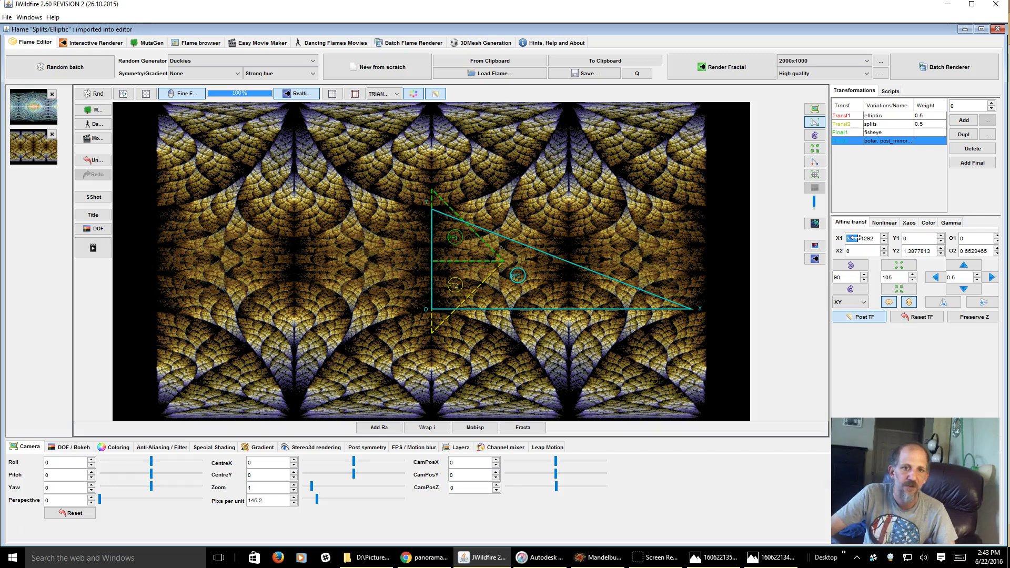
pyautogui.click(884, 236)
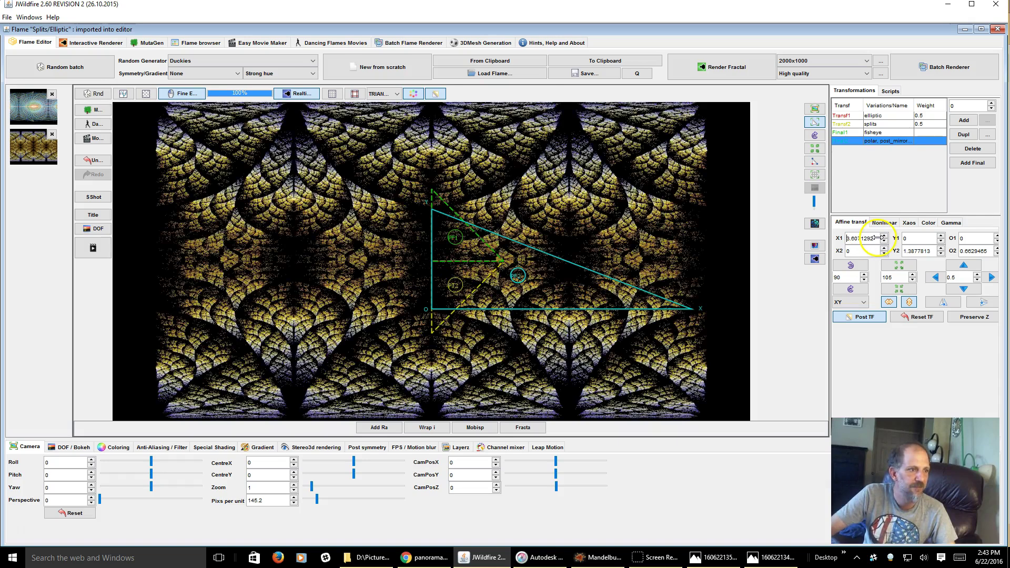
pyautogui.moveTo(884, 238); pyautogui.dragTo(1004, 242)
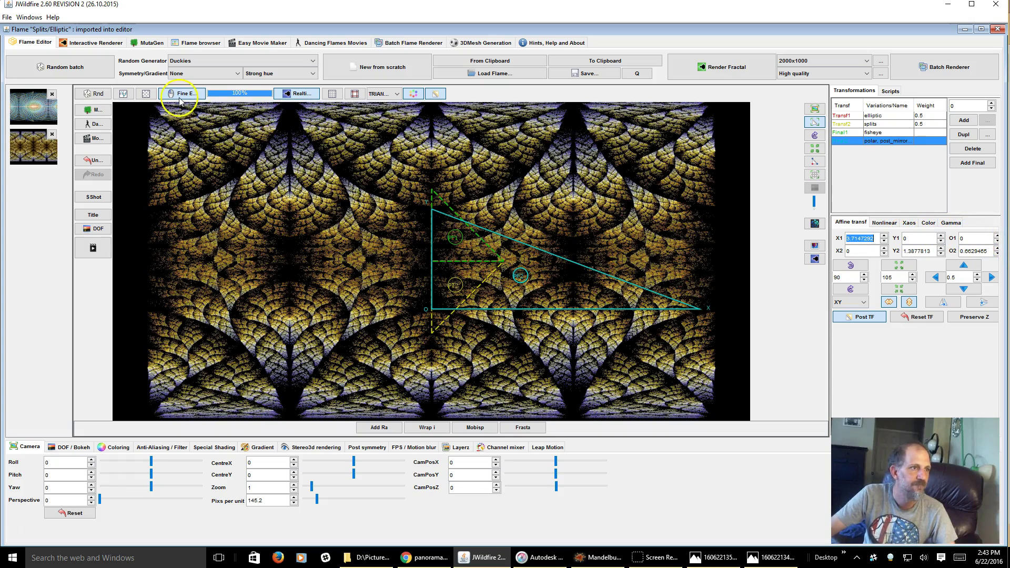
pyautogui.click(857, 237)
pyautogui.moveTo(857, 238); pyautogui.dragTo(914, 237)
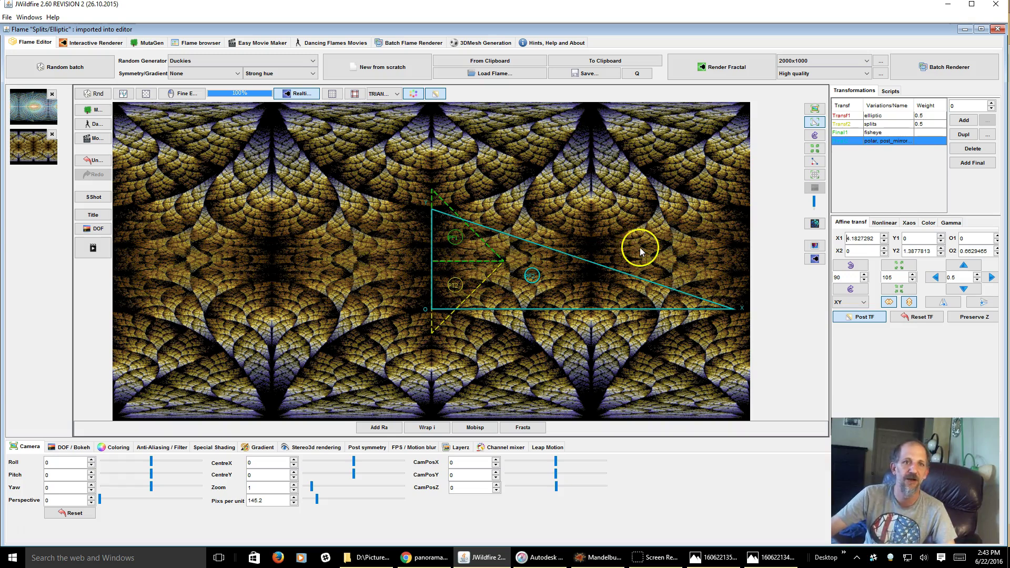
pyautogui.click(792, 62)
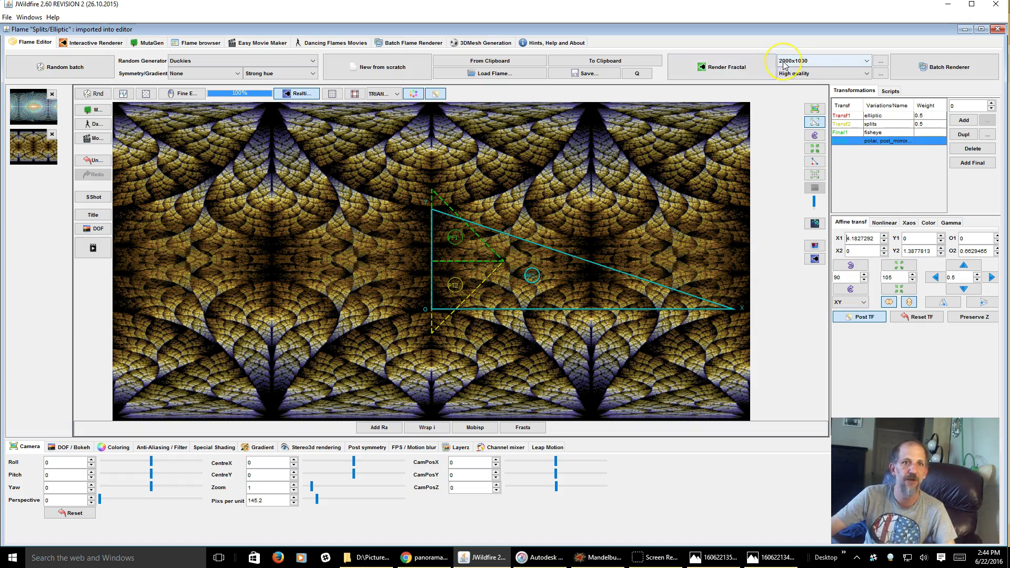
pyautogui.click(801, 63)
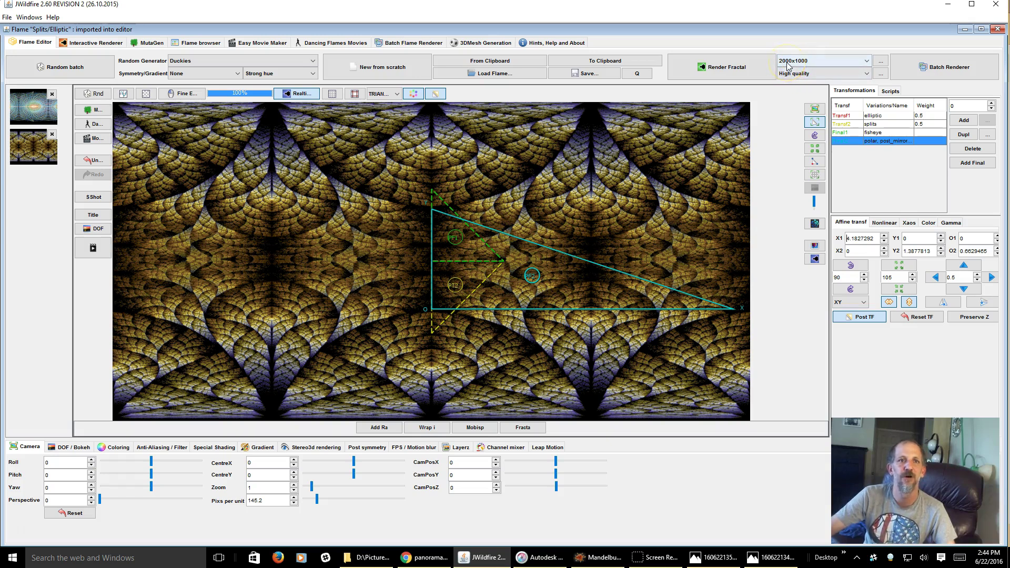
pyautogui.click(798, 65)
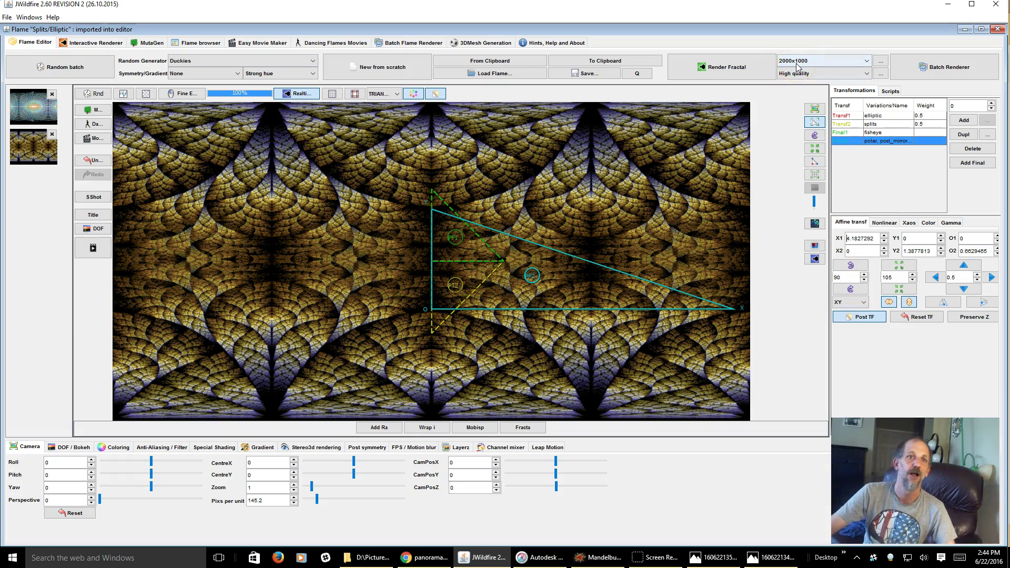
pyautogui.click(800, 62)
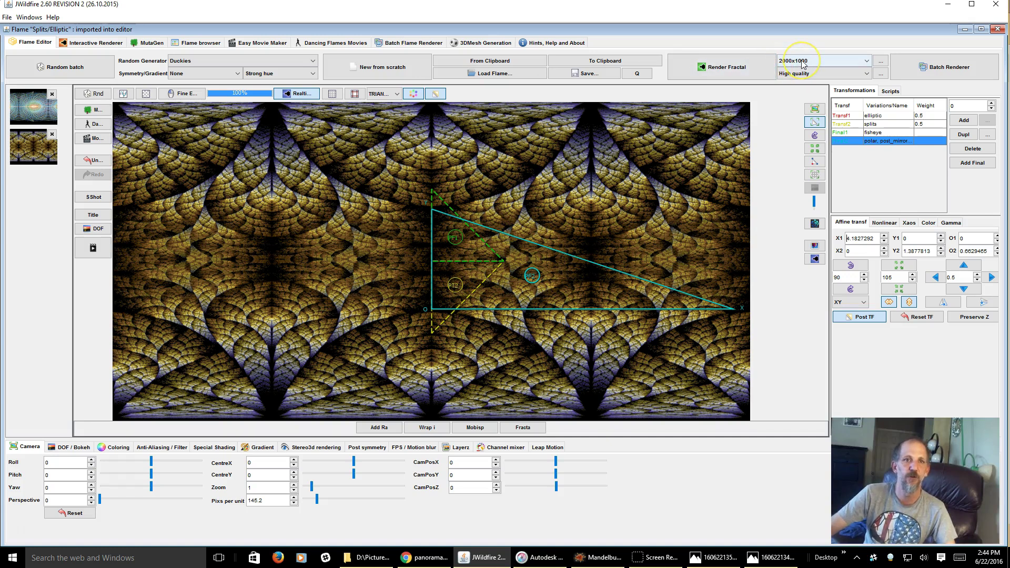
pyautogui.click(283, 288)
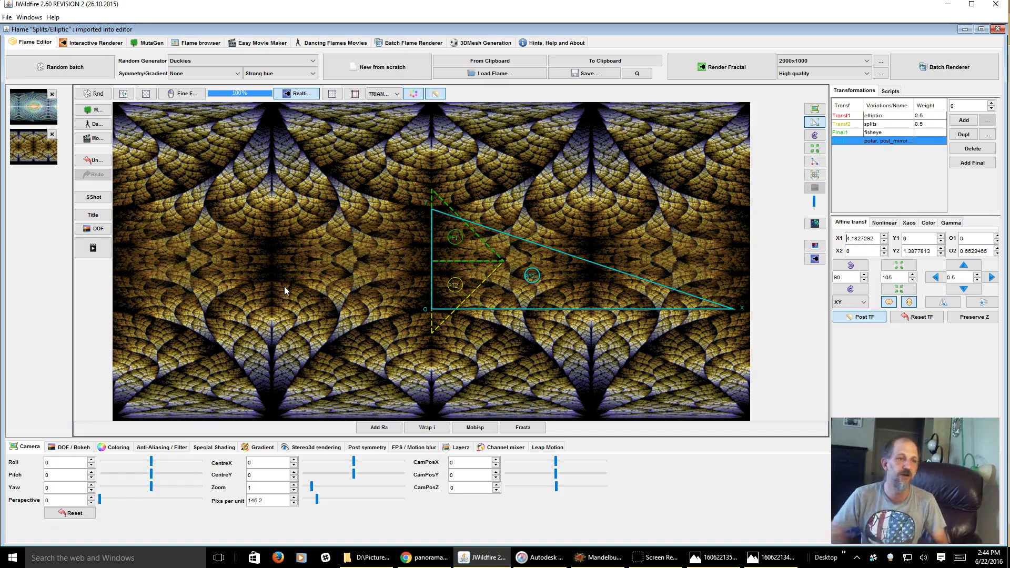
pyautogui.click(227, 227)
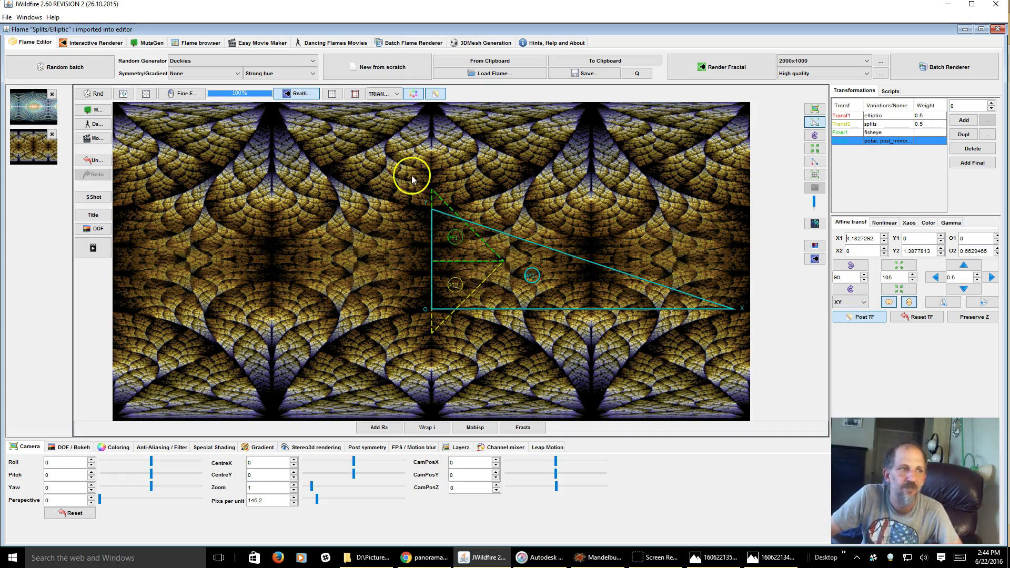
# - Render the edited flame at 2000x1000 in the Interactive Renderer for a few seconds and stop the render
pyautogui.click(90, 42)
pyautogui.click(128, 533)
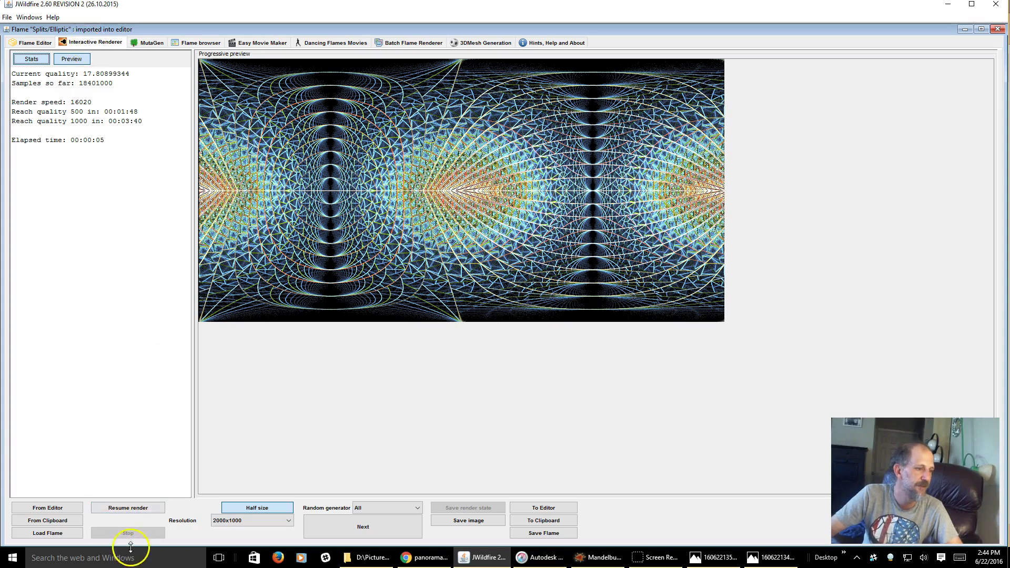
pyautogui.click(70, 509)
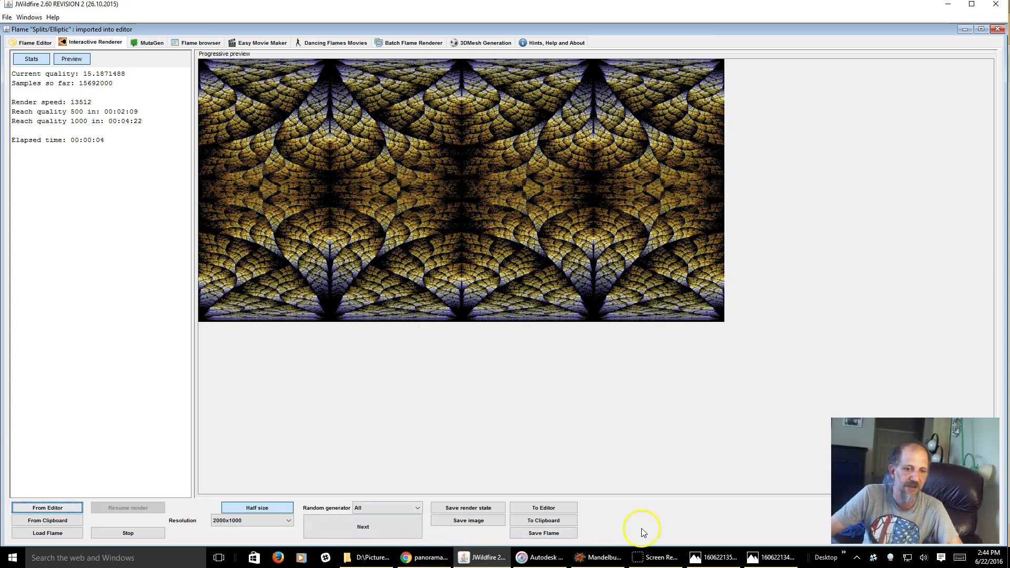
pyautogui.click(131, 535)
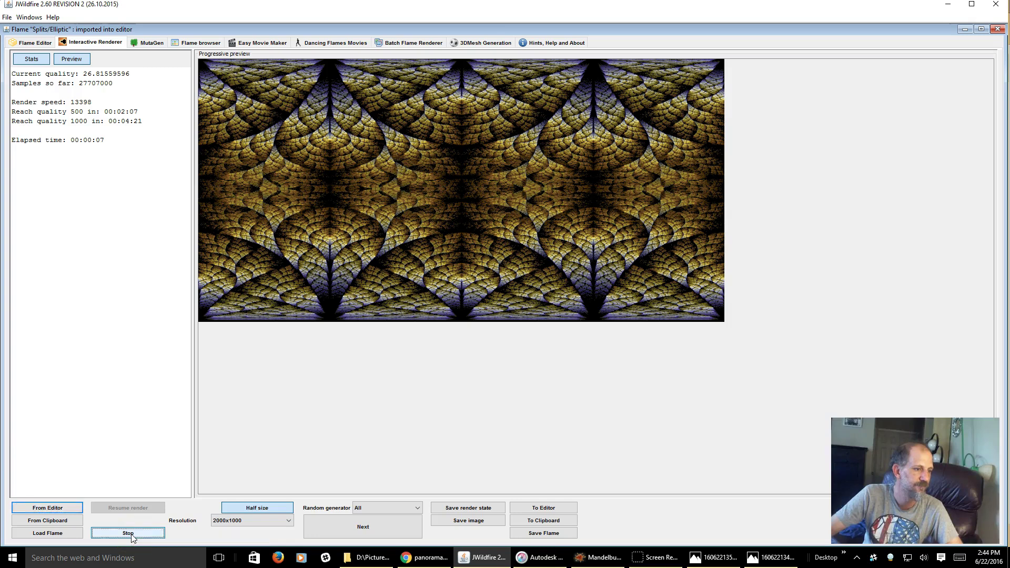
# - View the leaf panorama 1606221359.jpg in Photos and look around its 360 version in the Facebook test post in Chrome
pyautogui.moveTo(766, 564)
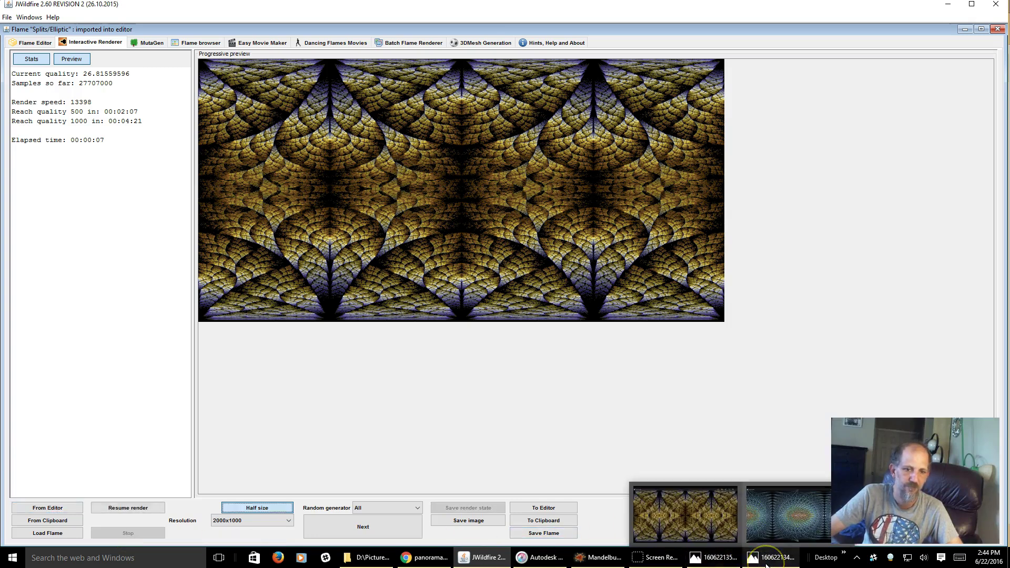
pyautogui.click(708, 523)
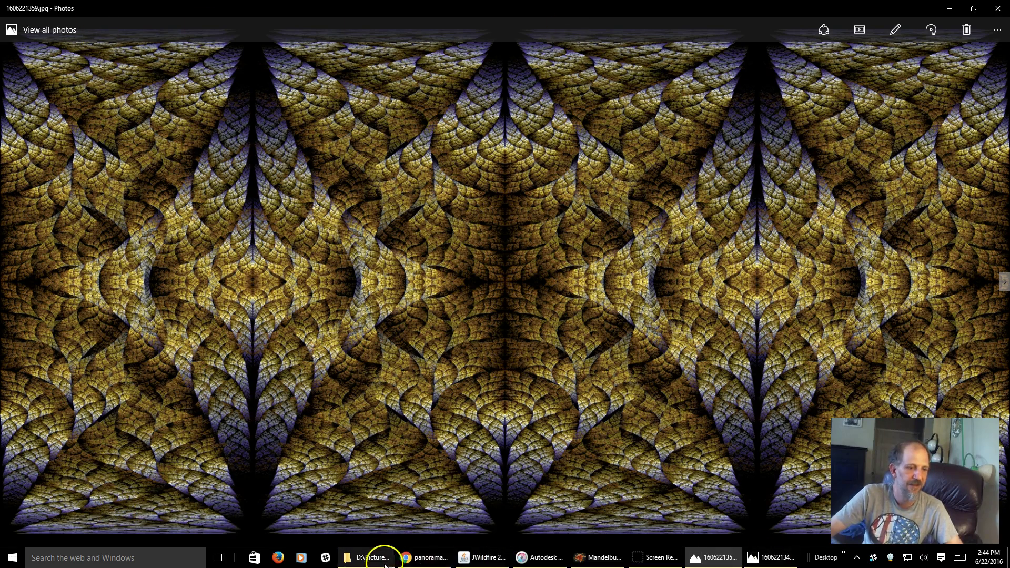
pyautogui.click(421, 559)
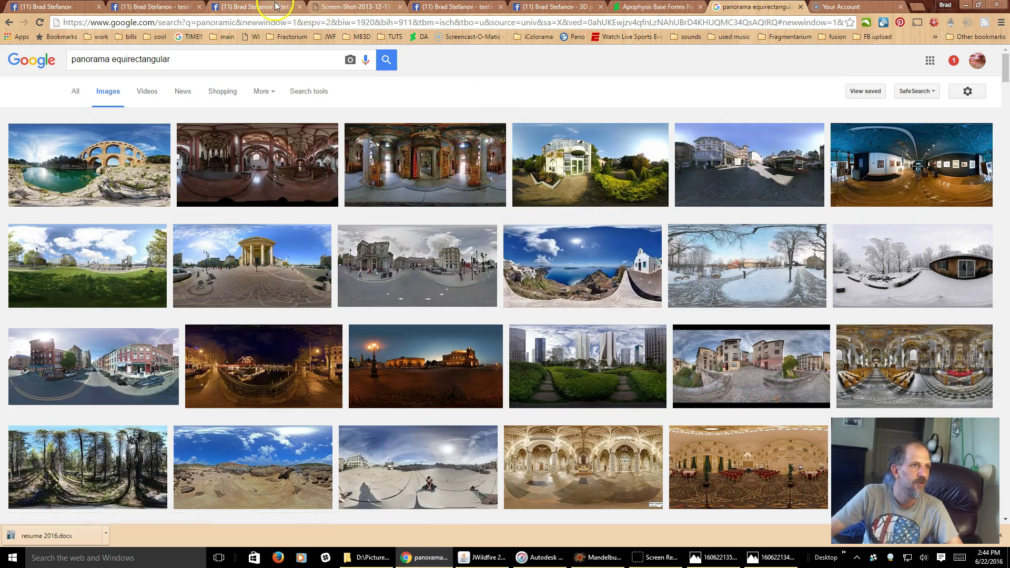
pyautogui.click(250, 6)
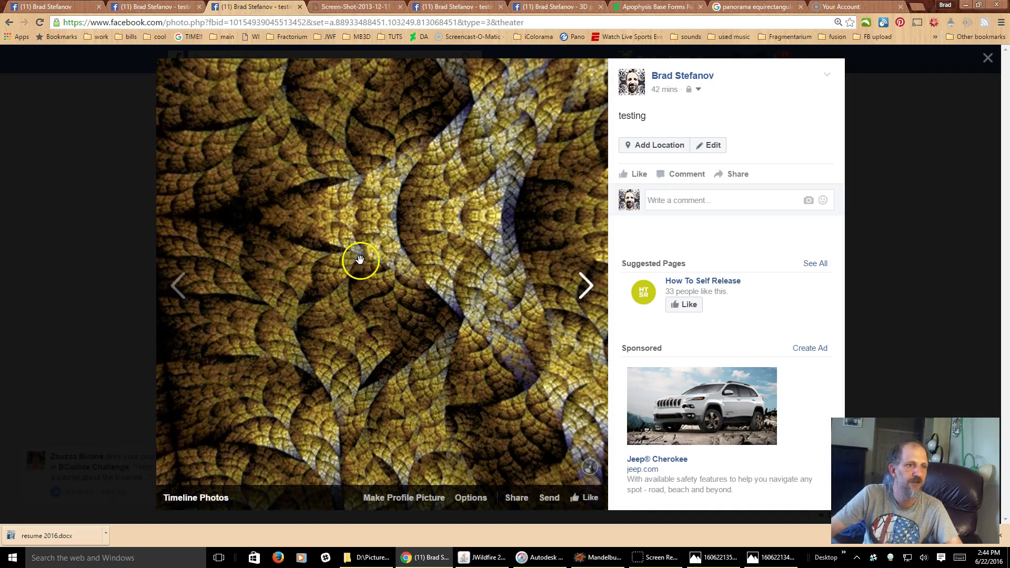
pyautogui.moveTo(464, 216); pyautogui.dragTo(475, 296)
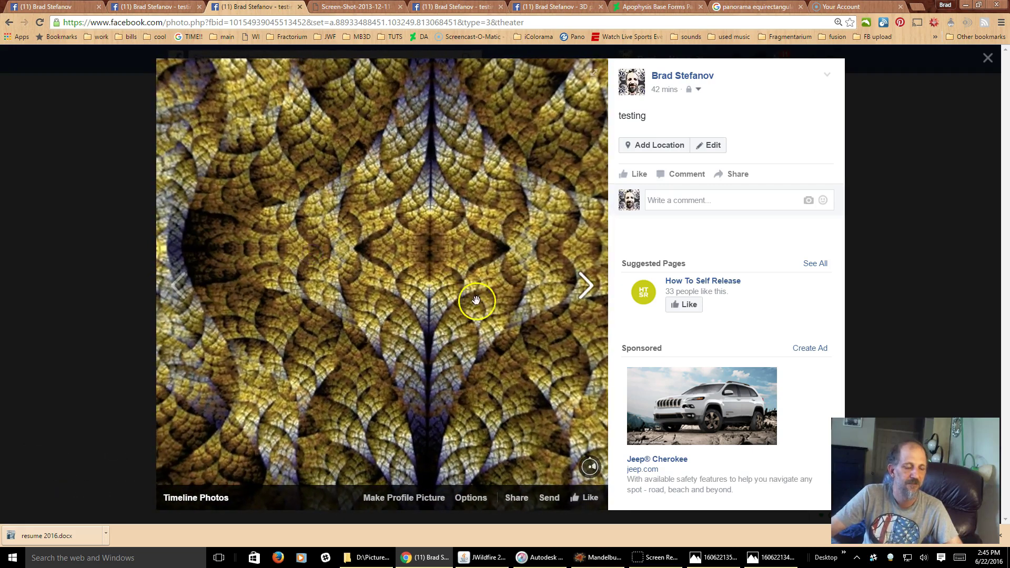
# - Compare the flat panoramas 1606221341.png and 1606221359.jpg in Photos and return to the Facebook 360 photo in Chrome
pyautogui.click(776, 562)
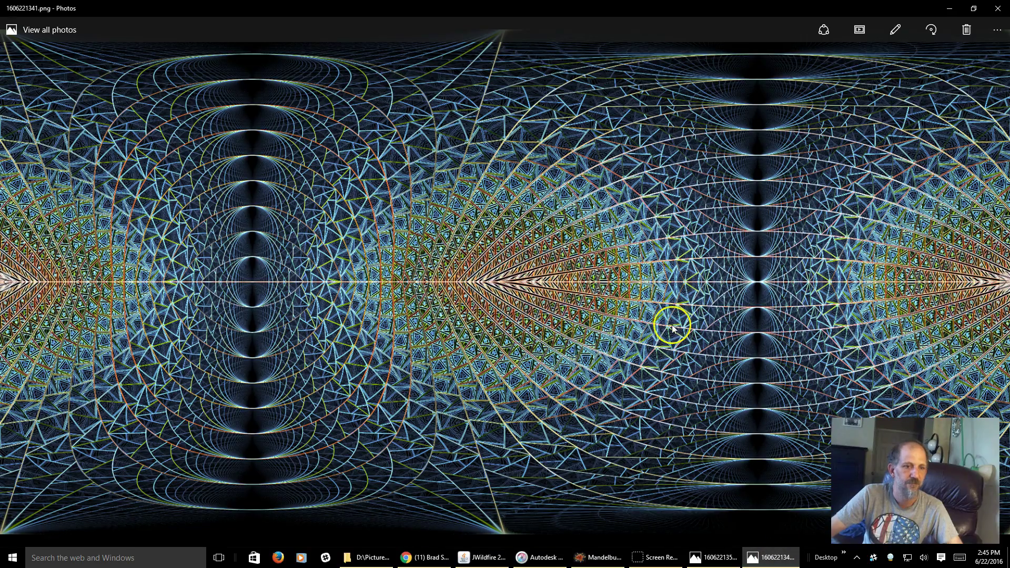
pyautogui.click(705, 557)
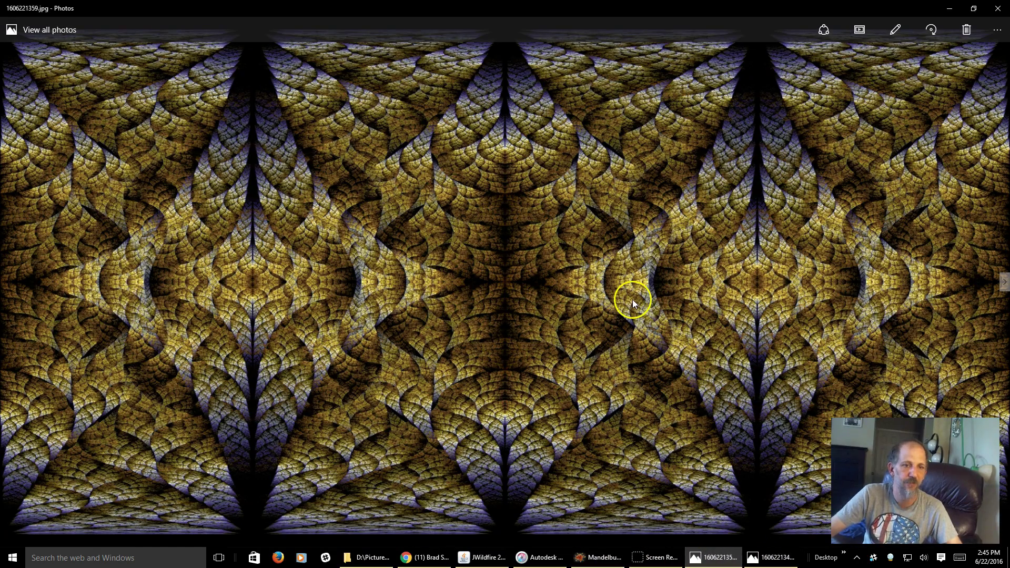
pyautogui.hotkey('alt', 'Tab')
pyautogui.hotkey('alt', 'Tab')
pyautogui.hotkey('alt', 'Tab')
pyautogui.press('Tab')
# - Rotate the Facebook 360 photo to examine the pole where the leaves converge and the mirrored side areas
pyautogui.moveTo(480, 284); pyautogui.dragTo(264, 274)
pyautogui.moveTo(399, 180); pyautogui.dragTo(360, 518)
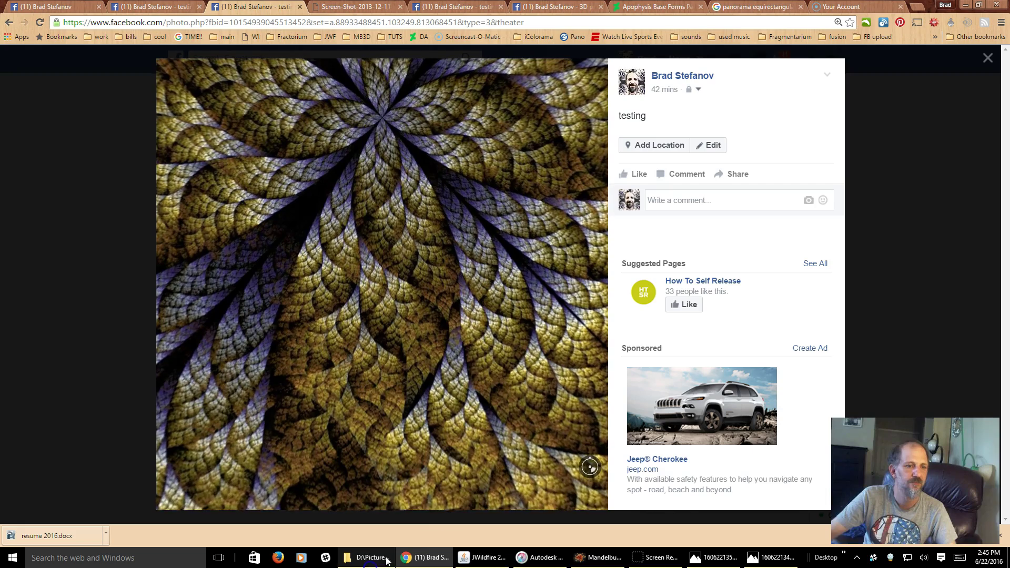
pyautogui.moveTo(431, 179); pyautogui.dragTo(335, 231)
pyautogui.moveTo(380, 196); pyautogui.dragTo(380, 270)
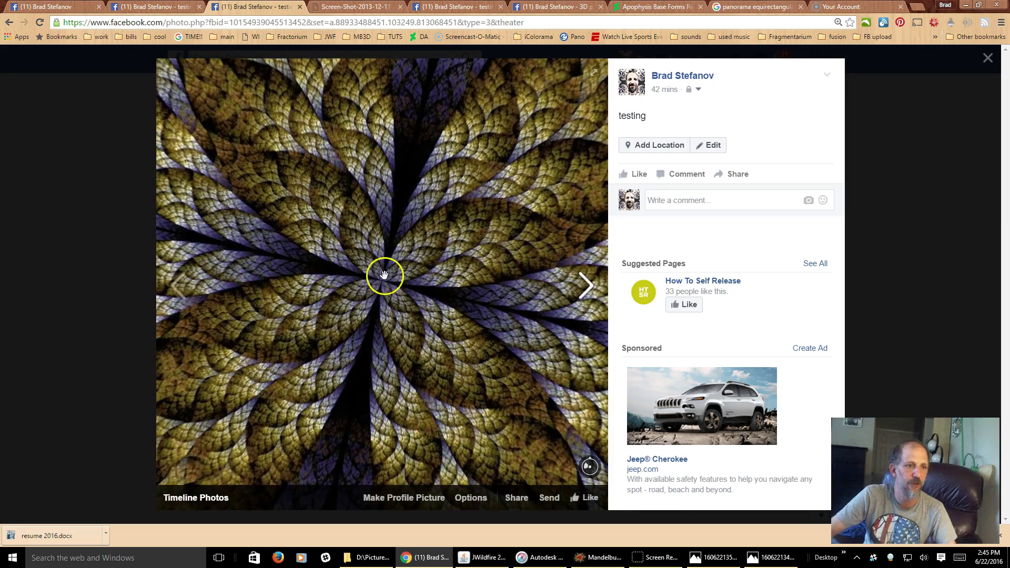
pyautogui.moveTo(401, 282); pyautogui.dragTo(416, 255)
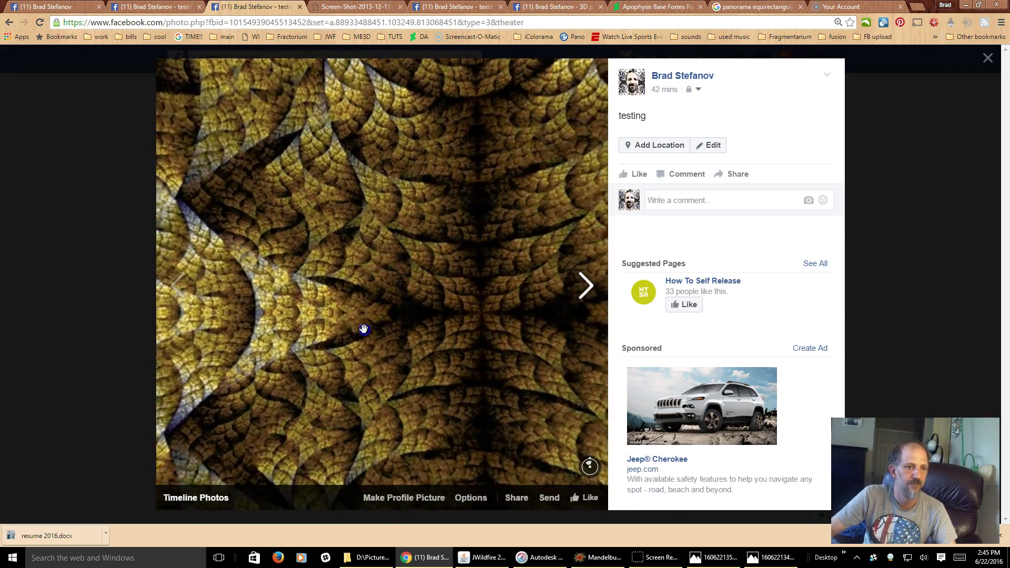
pyautogui.moveTo(363, 329); pyautogui.dragTo(435, 313)
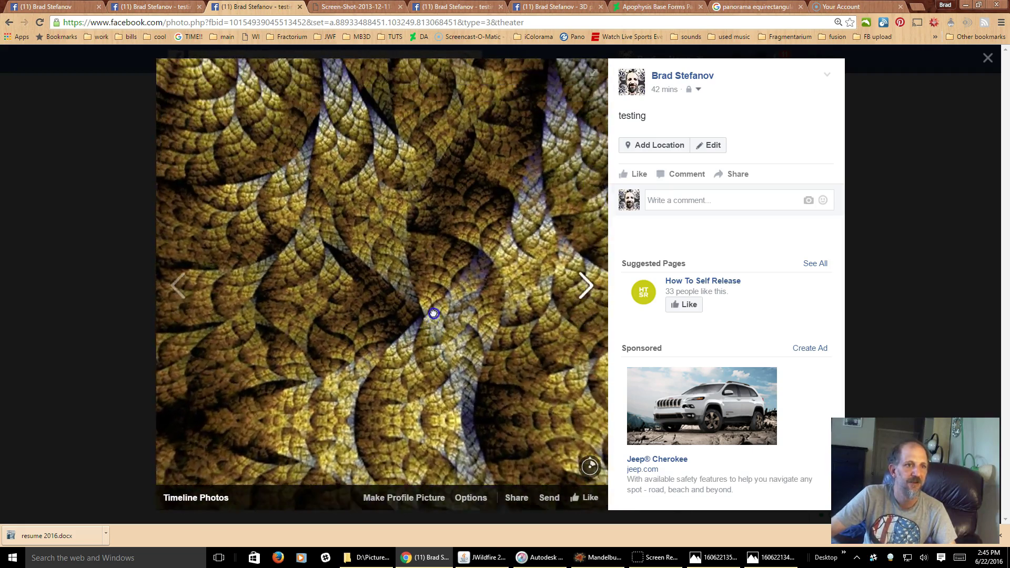
# - Rotate the Facebook 360 photo around the pole where the leaves converge and compare it with the flat panorama 1606221359.jpg in Photos
pyautogui.moveTo(443, 463); pyautogui.dragTo(387, 233)
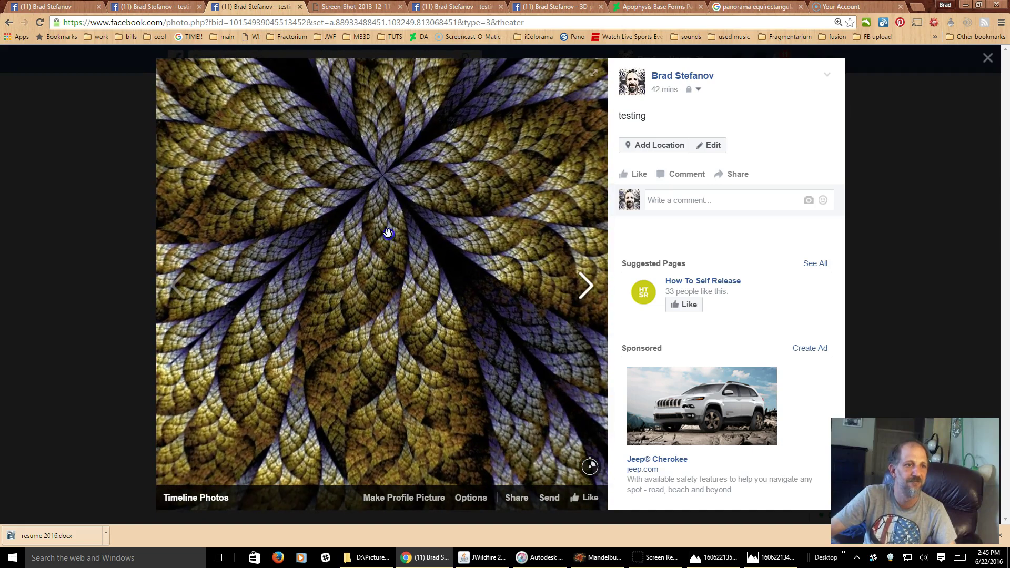
pyautogui.moveTo(446, 223); pyautogui.dragTo(411, 262)
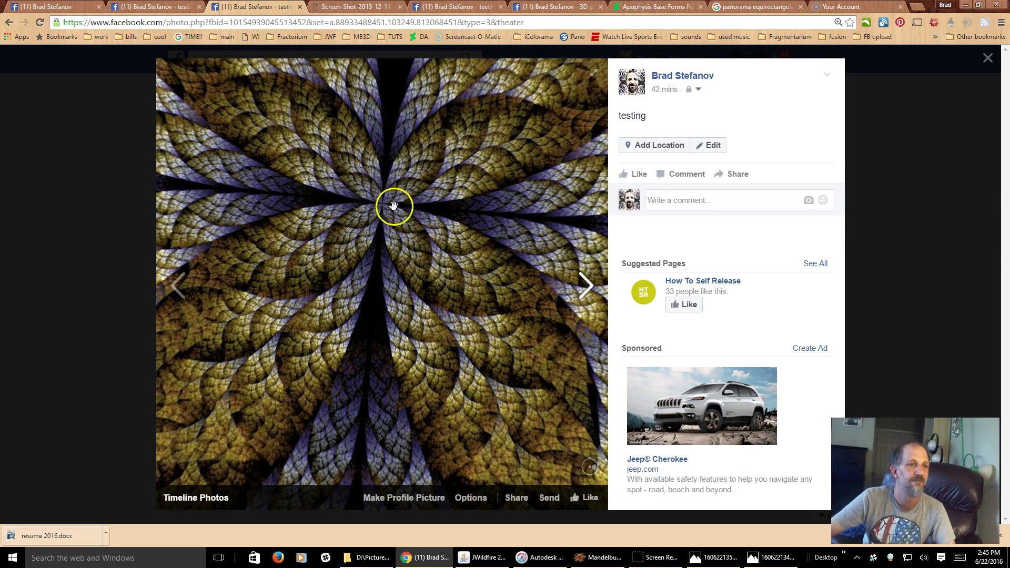
pyautogui.moveTo(395, 214); pyautogui.dragTo(368, 199)
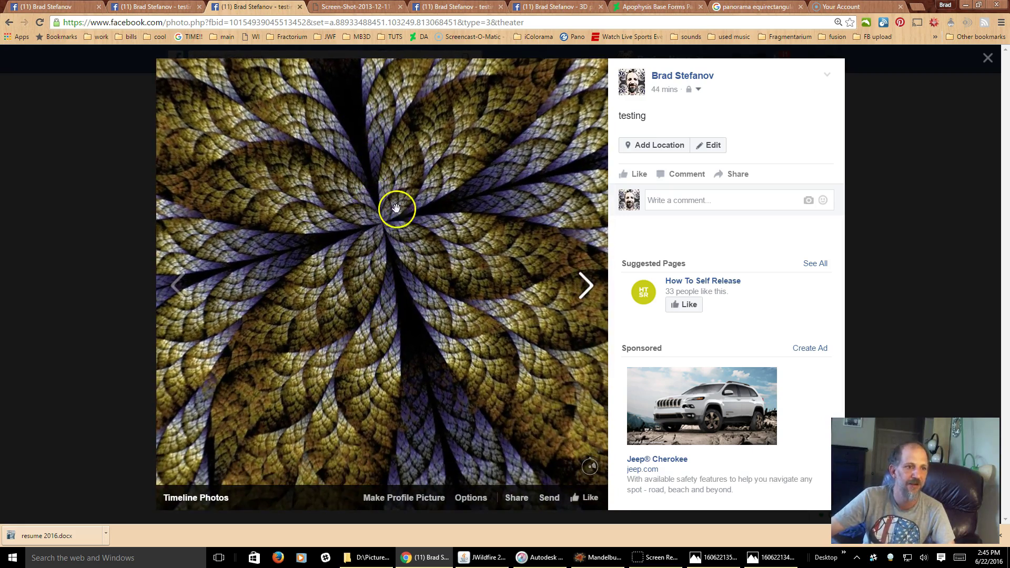
pyautogui.moveTo(408, 309)
pyautogui.mouseDown()
pyautogui.moveTo(389, 237)
pyautogui.moveTo(454, 290)
pyautogui.moveTo(256, 272)
pyautogui.moveTo(383, 242)
pyautogui.moveTo(444, 243)
pyautogui.moveTo(348, 245)
pyautogui.moveTo(444, 237)
pyautogui.moveTo(374, 237)
pyautogui.moveTo(419, 235)
pyautogui.mouseUp()
pyautogui.hotkey('alt', 'Tab')
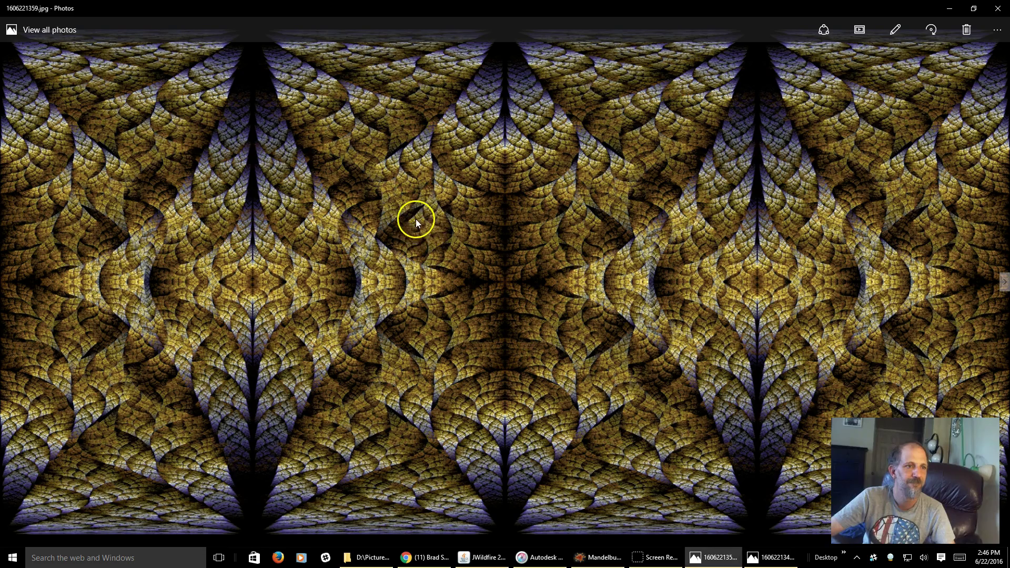
pyautogui.hotkey('alt', 'Tab')
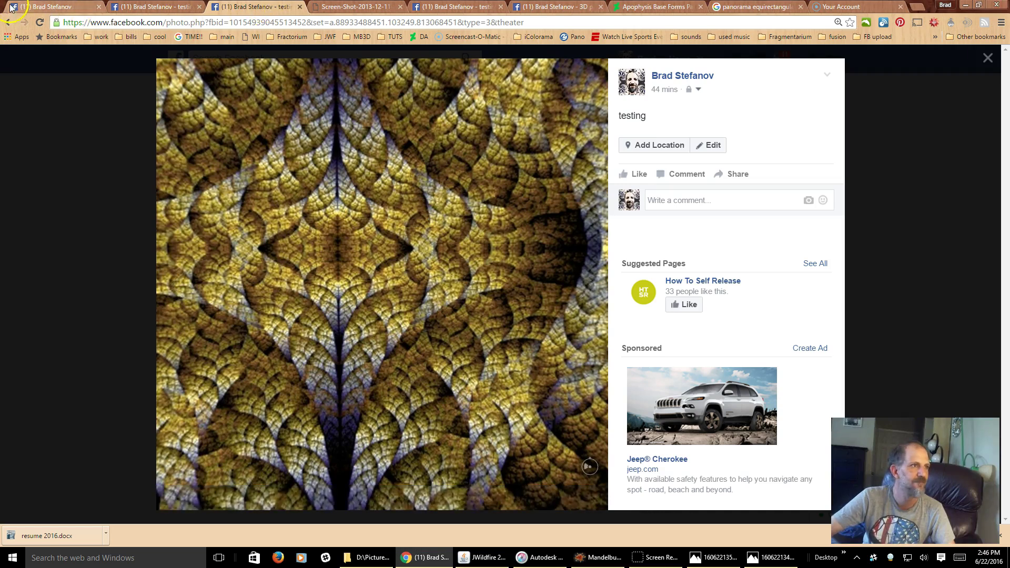
# - Show the post composer on the Facebook profile, and open 1606221359.png from the 6June folder in Autodesk Pixlr
pyautogui.click(32, 8)
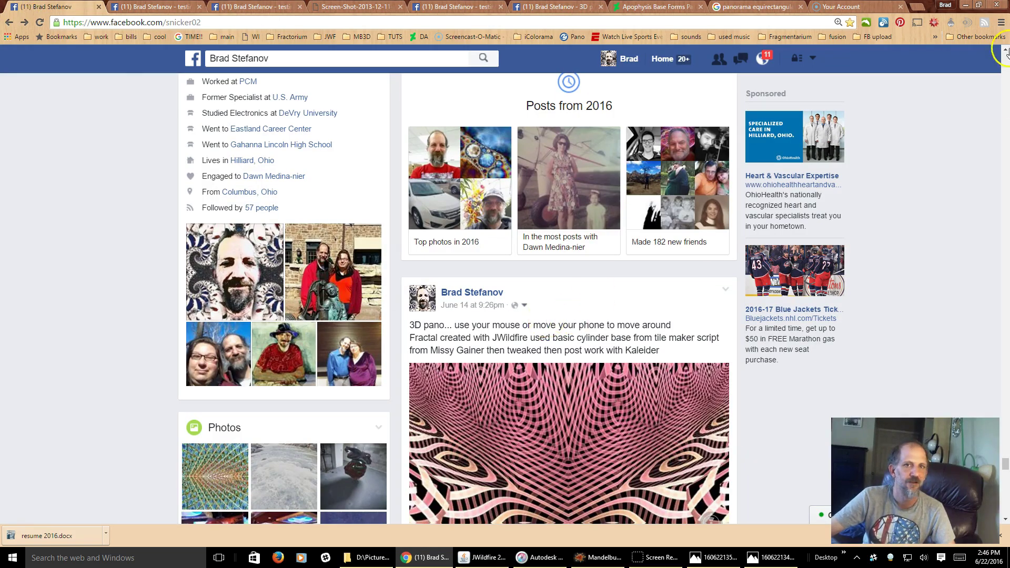
pyautogui.moveTo(1005, 466); pyautogui.dragTo(1005, 57)
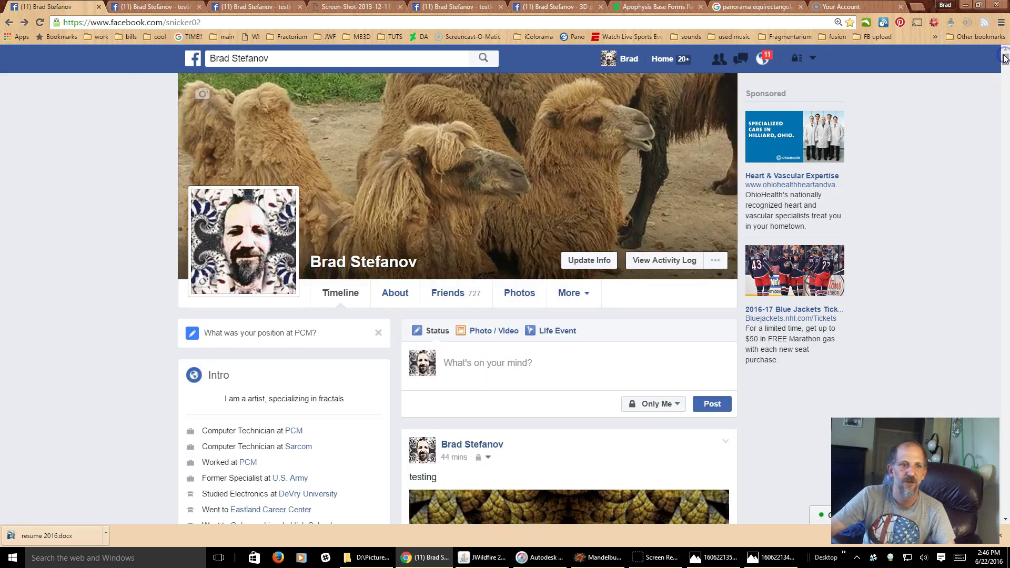
pyautogui.click(370, 560)
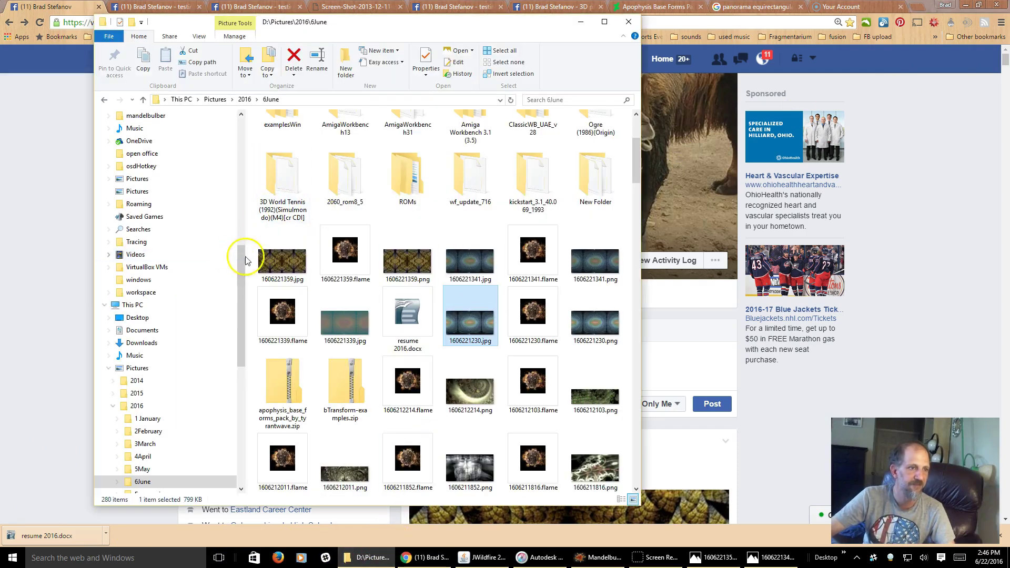
pyautogui.click(283, 261)
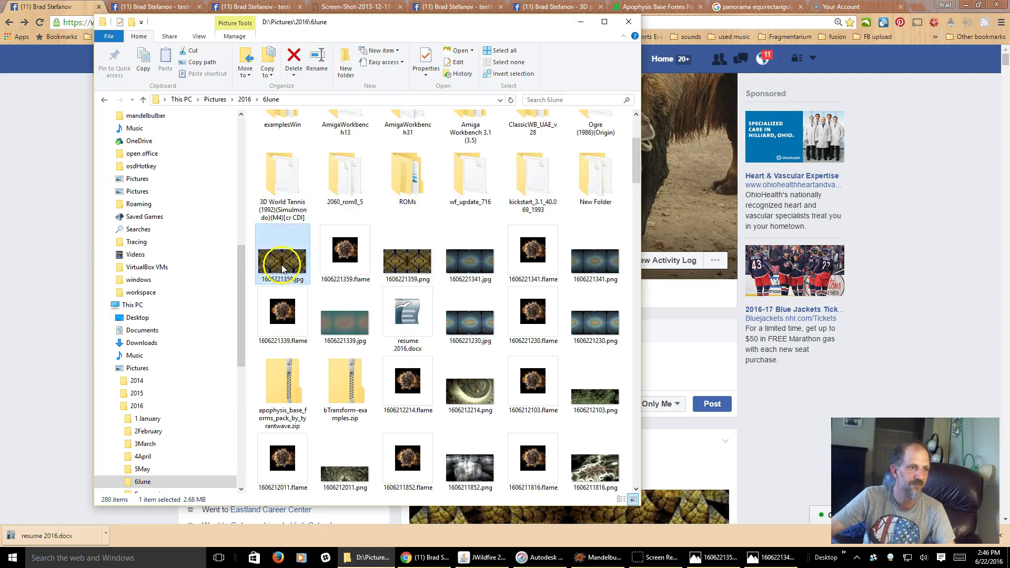
pyautogui.click(418, 270)
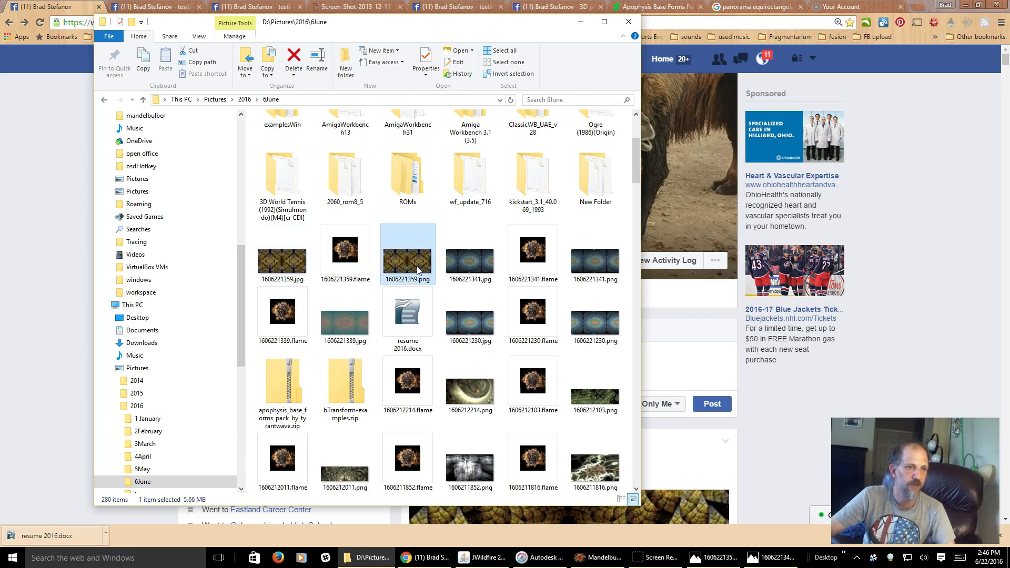
pyautogui.click(418, 274)
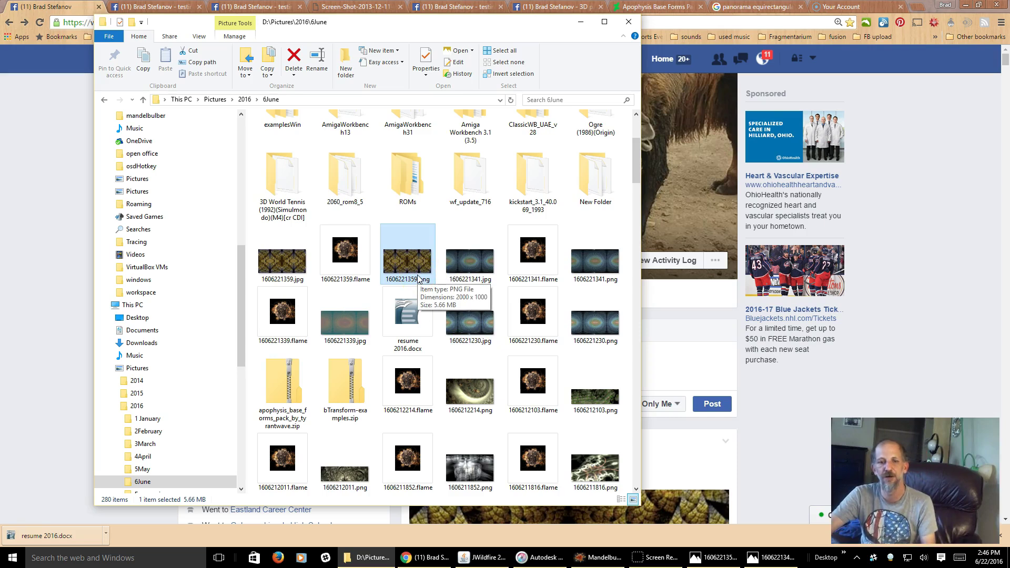
pyautogui.click(408, 266)
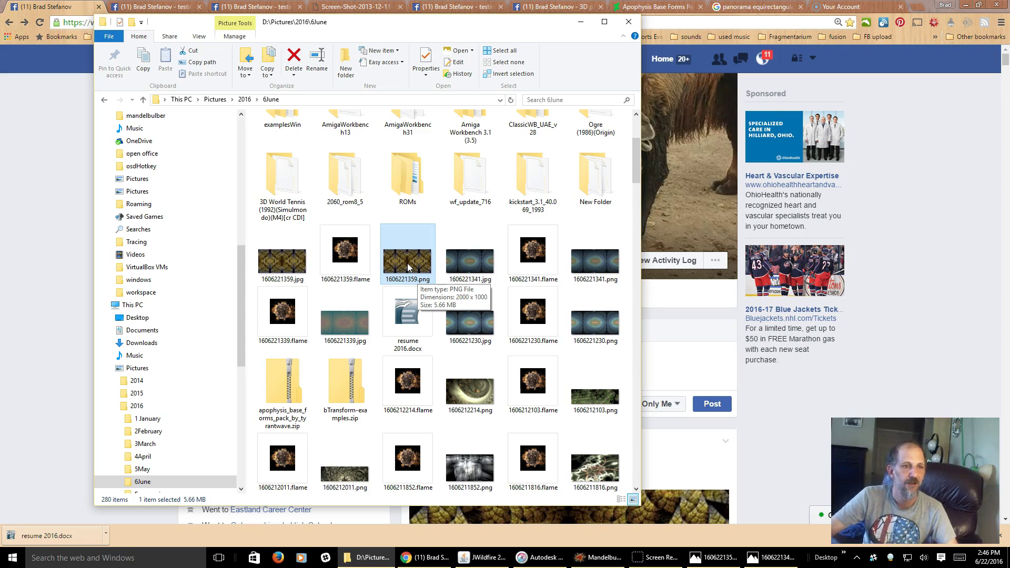
pyautogui.rightClick(409, 268)
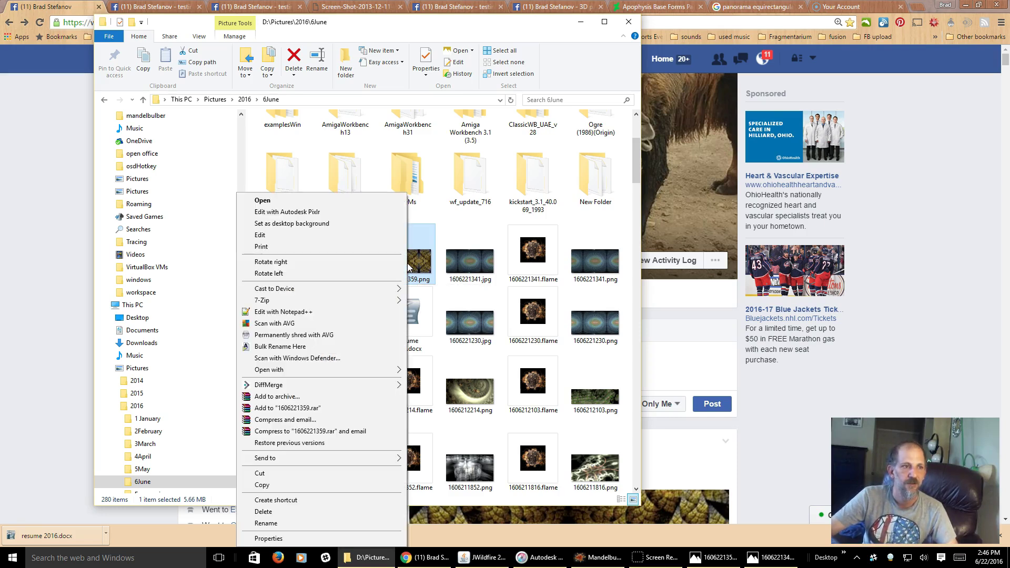
pyautogui.click(295, 212)
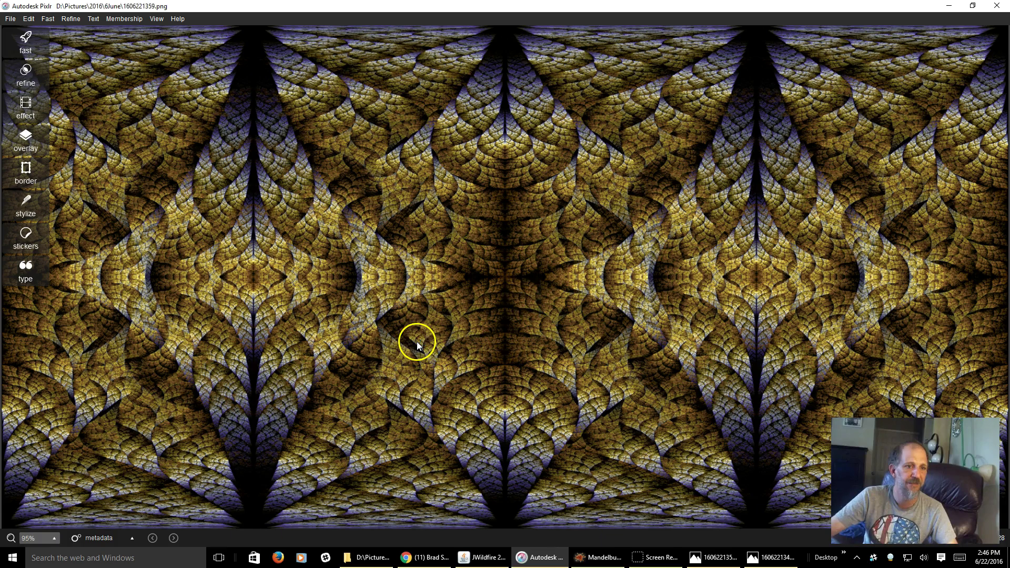
pyautogui.click(11, 21)
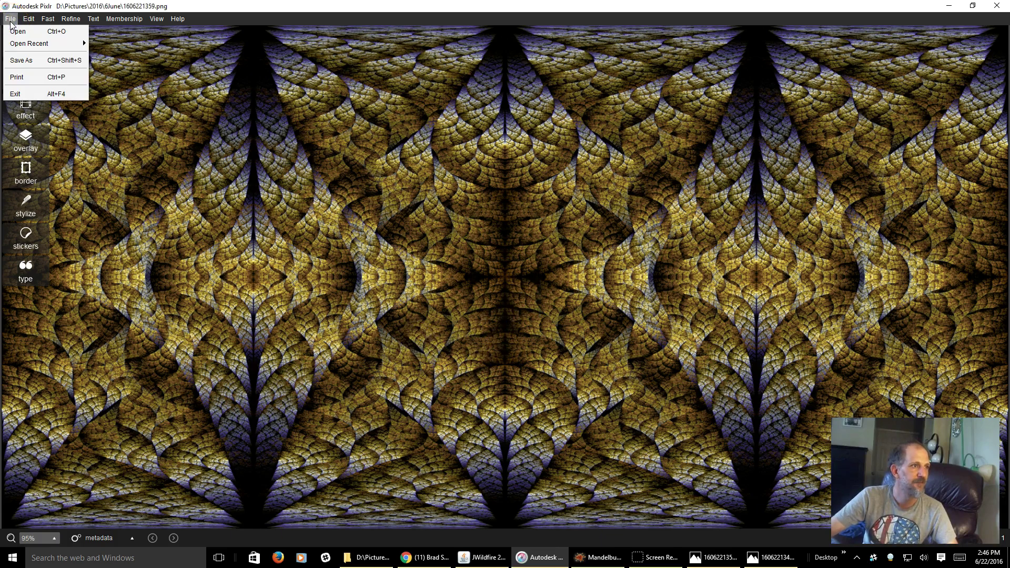
pyautogui.click(21, 60)
pyautogui.click(154, 255)
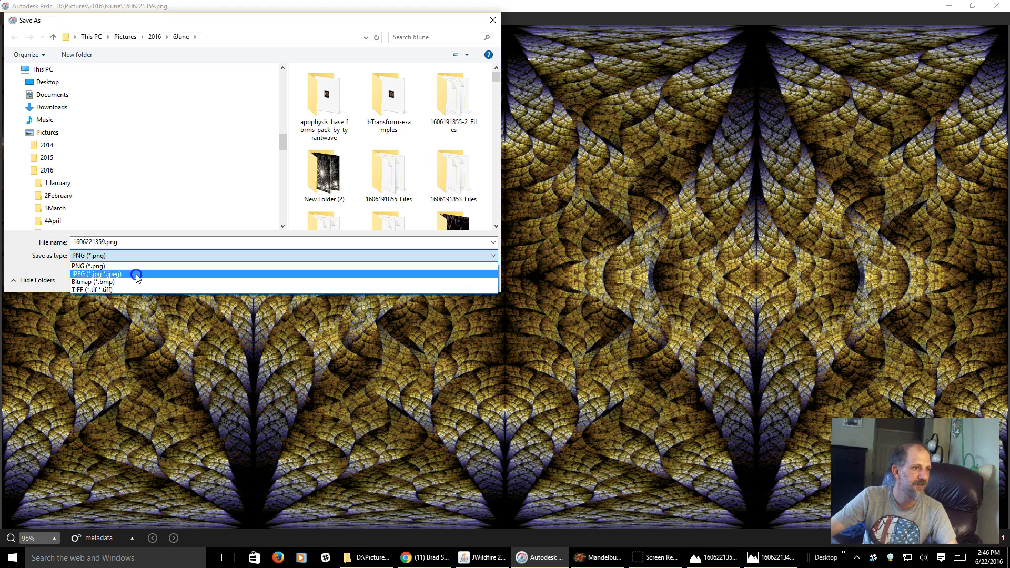
pyautogui.click(136, 275)
pyautogui.click(82, 242)
pyautogui.write('1606221446')
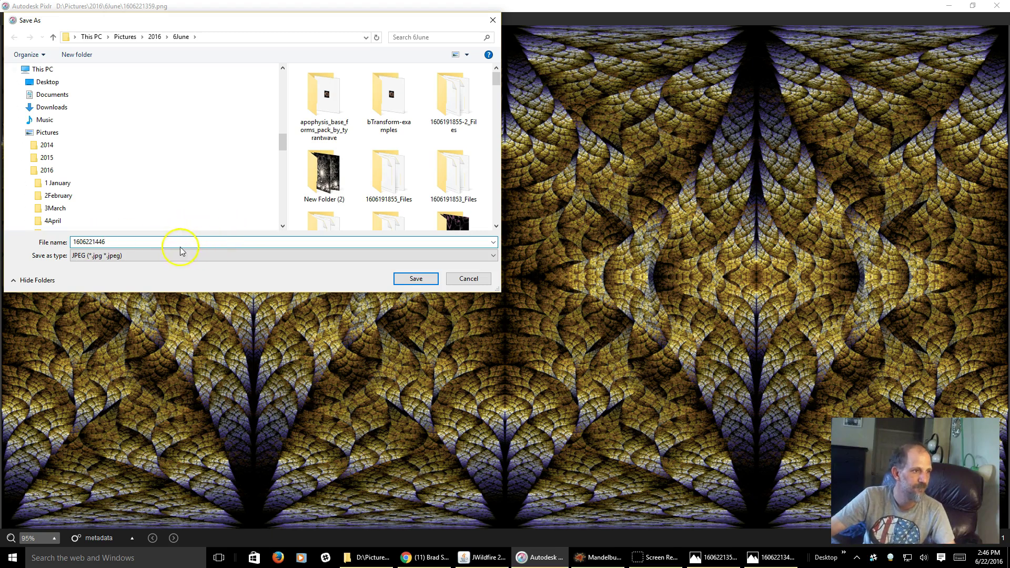
pyautogui.click(403, 281)
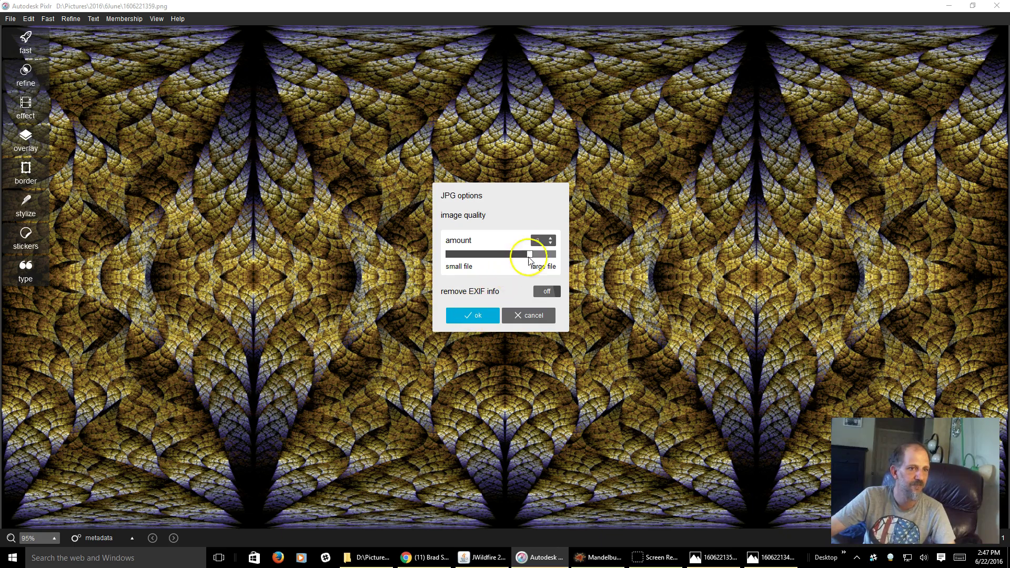
pyautogui.moveTo(535, 256); pyautogui.dragTo(555, 257)
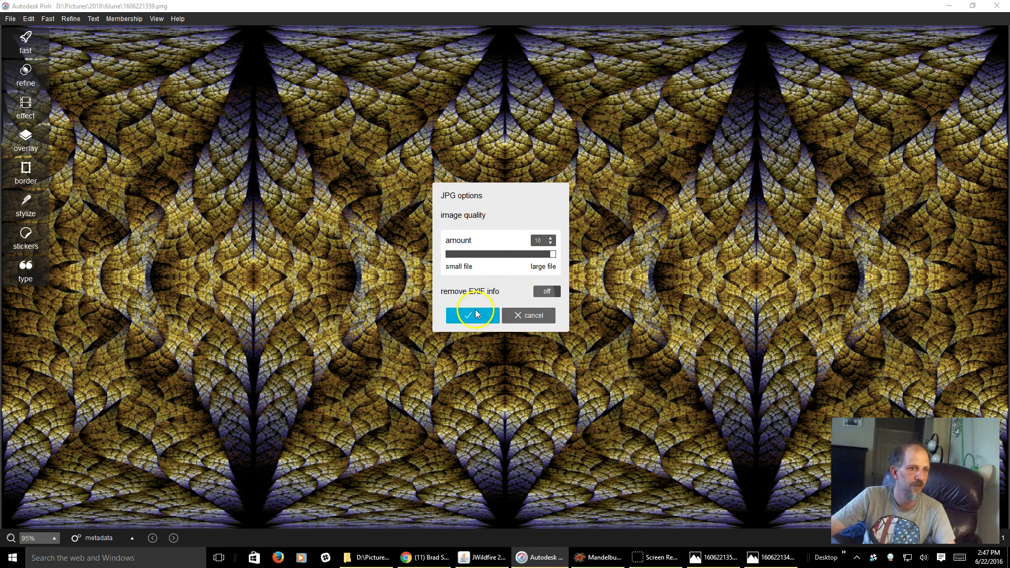
pyautogui.click(477, 316)
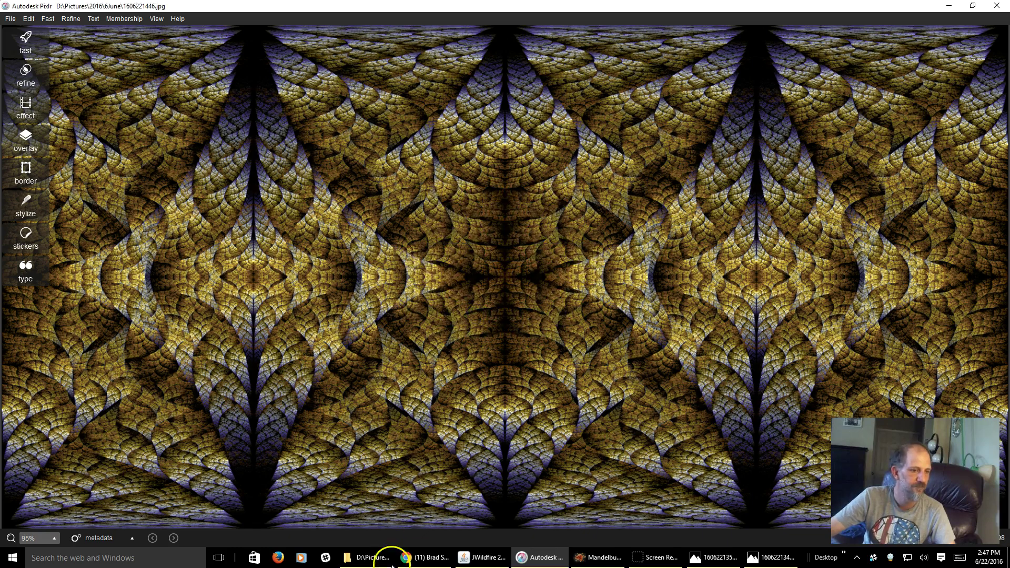
# - View the exported 1606221446.jpg from the 6June folder in Photos and close it
pyautogui.click(358, 557)
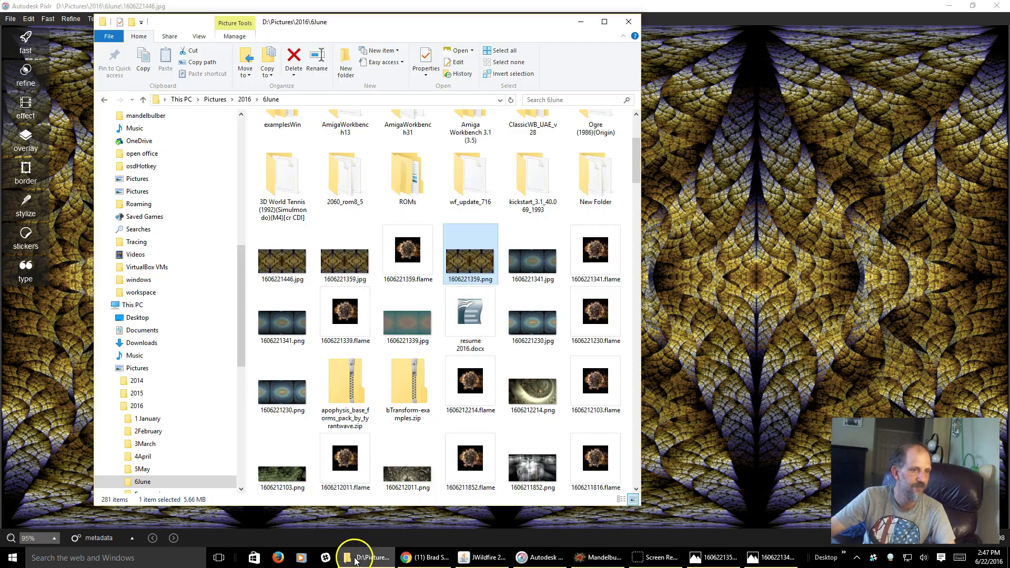
pyautogui.doubleClick(285, 262)
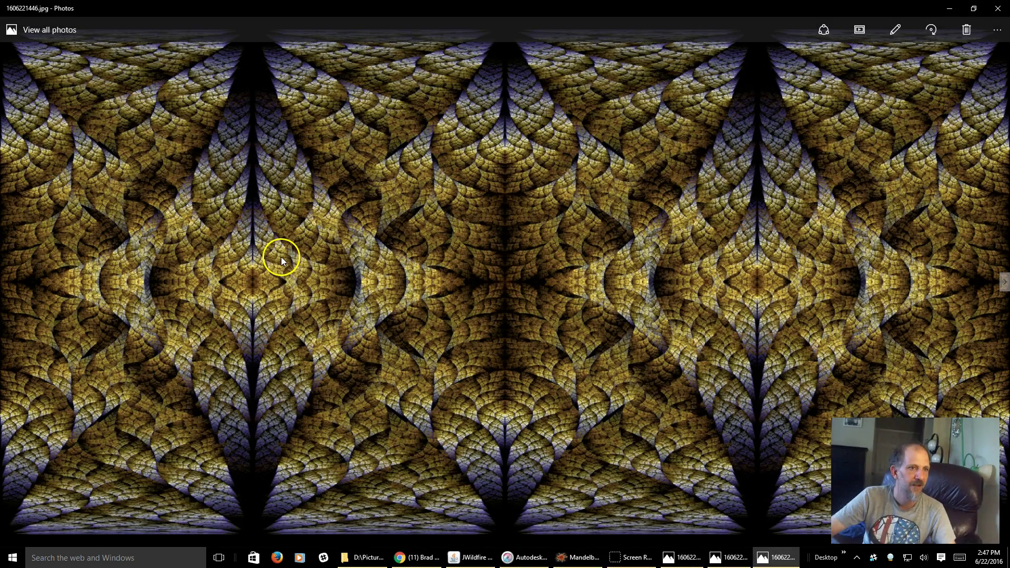
pyautogui.click(999, 9)
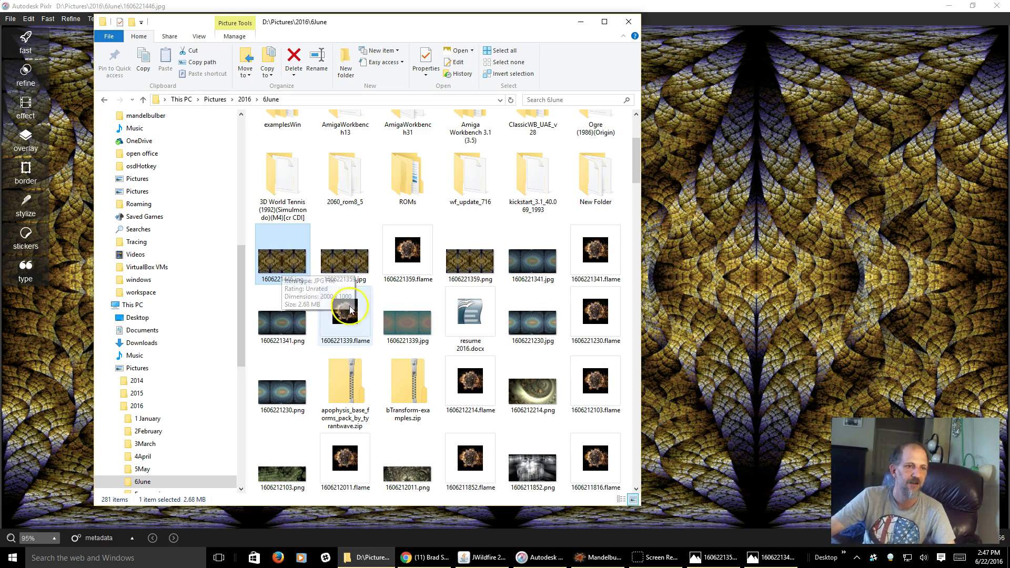
# - Open the properties of 1606221359.jpg beside the folder window and show the camera section of its details
pyautogui.rightClick(343, 265)
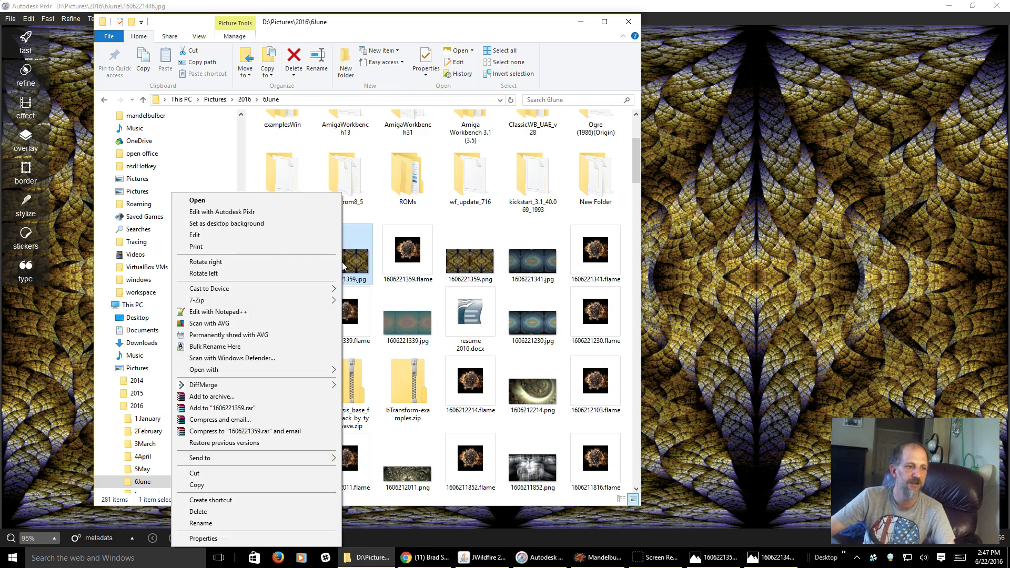
pyautogui.click(232, 539)
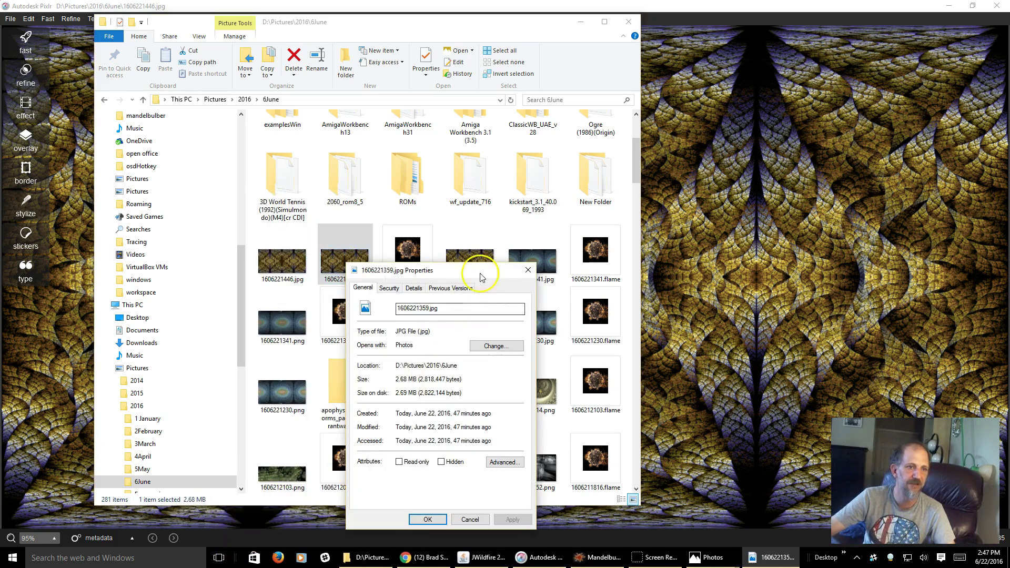
pyautogui.moveTo(464, 278); pyautogui.dragTo(805, 64)
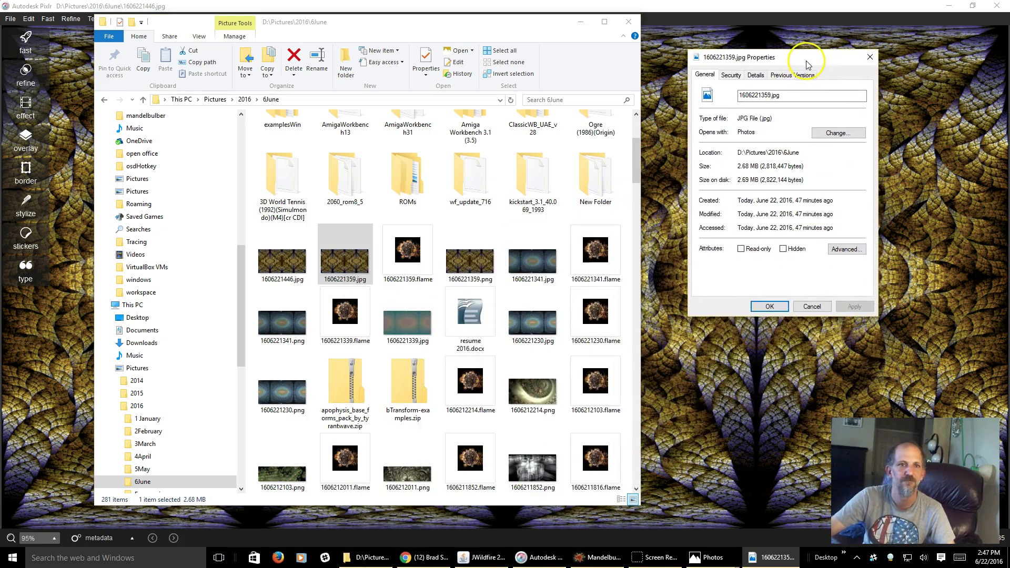
pyautogui.click(756, 76)
pyautogui.scroll(-3, 779, 184)
pyautogui.scroll(-4, 779, 184)
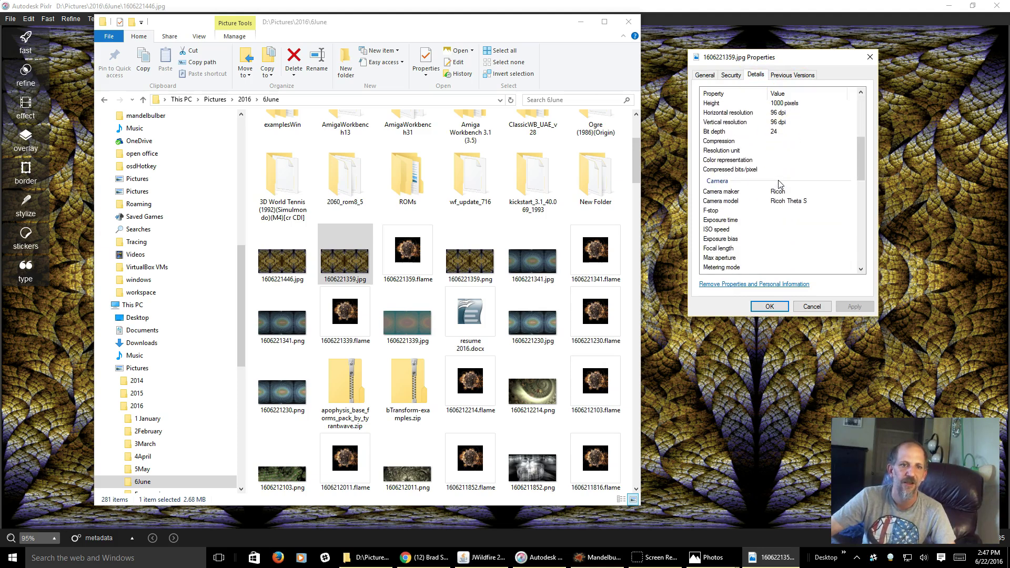
# - Examine the camera maker and camera model fields in the details of 1606221359.jpg, making each value editable without changing it
pyautogui.click(771, 193)
pyautogui.moveTo(772, 195); pyautogui.dragTo(795, 191)
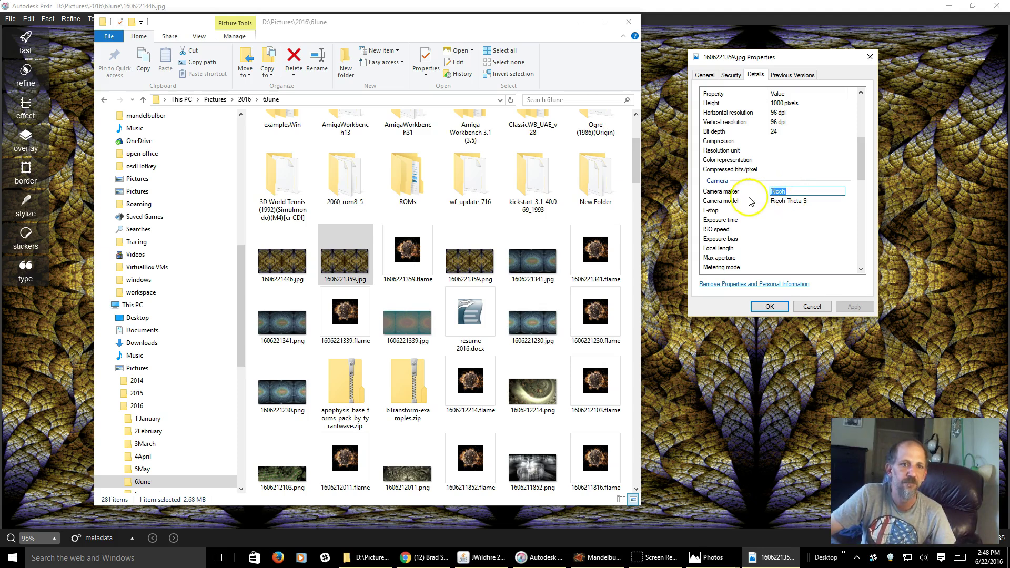
pyautogui.click(776, 203)
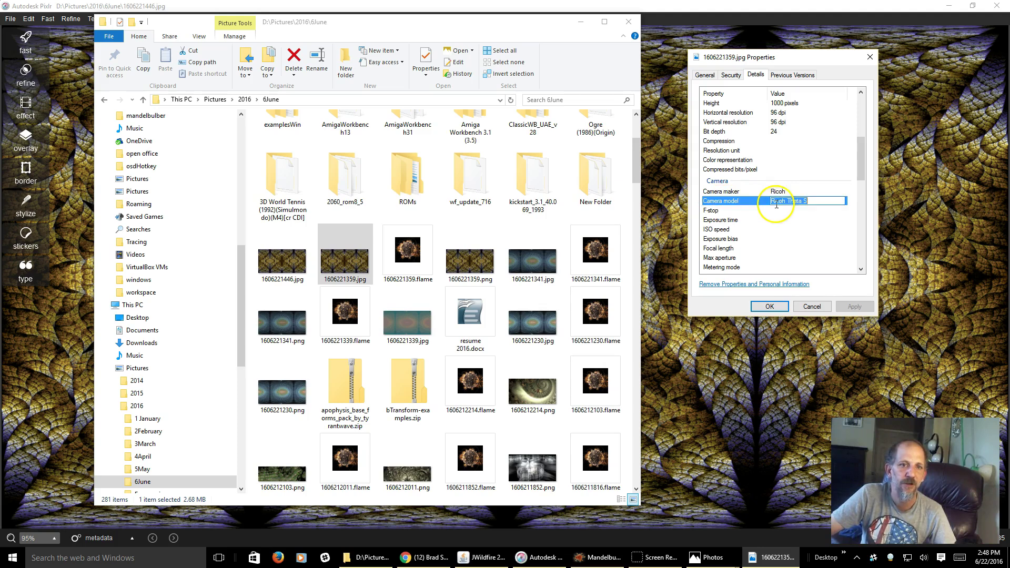
pyautogui.click(817, 201)
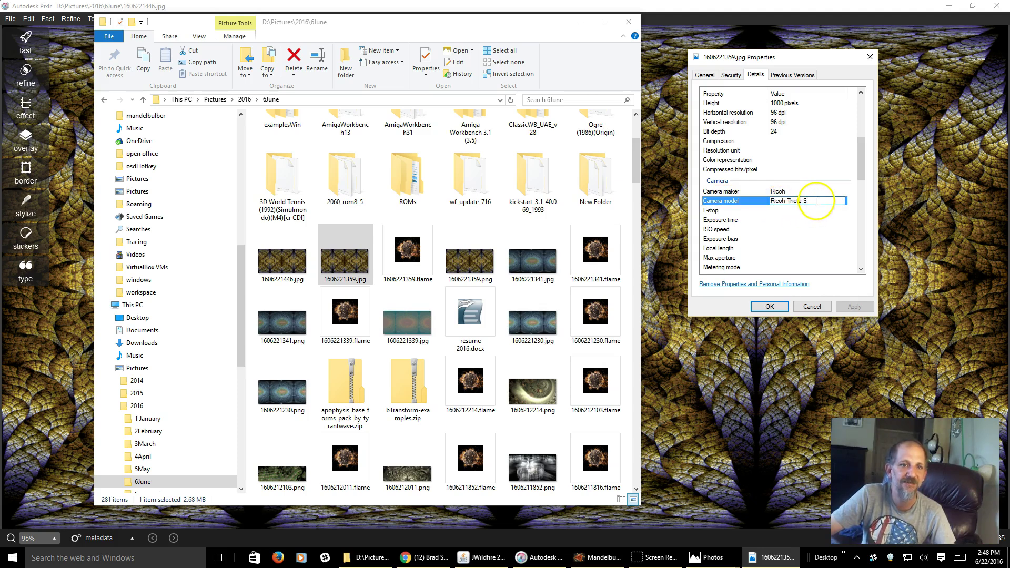
pyautogui.click(793, 192)
pyautogui.click(793, 191)
pyautogui.click(808, 200)
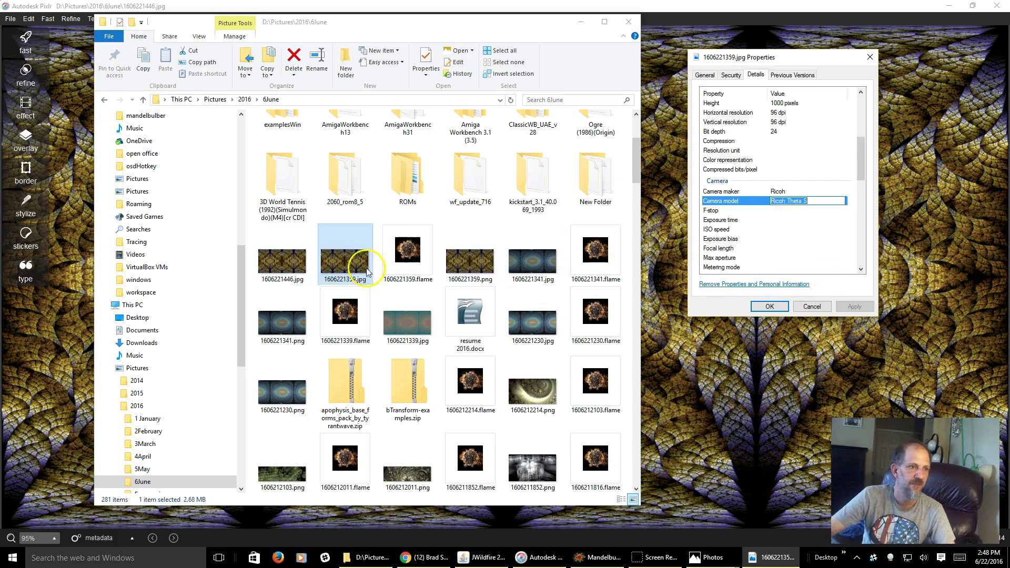
# - Open the property details of 1606221446.jpg and place that window below the 1606221359.jpg properties
pyautogui.click(287, 262)
pyautogui.rightClick(288, 262)
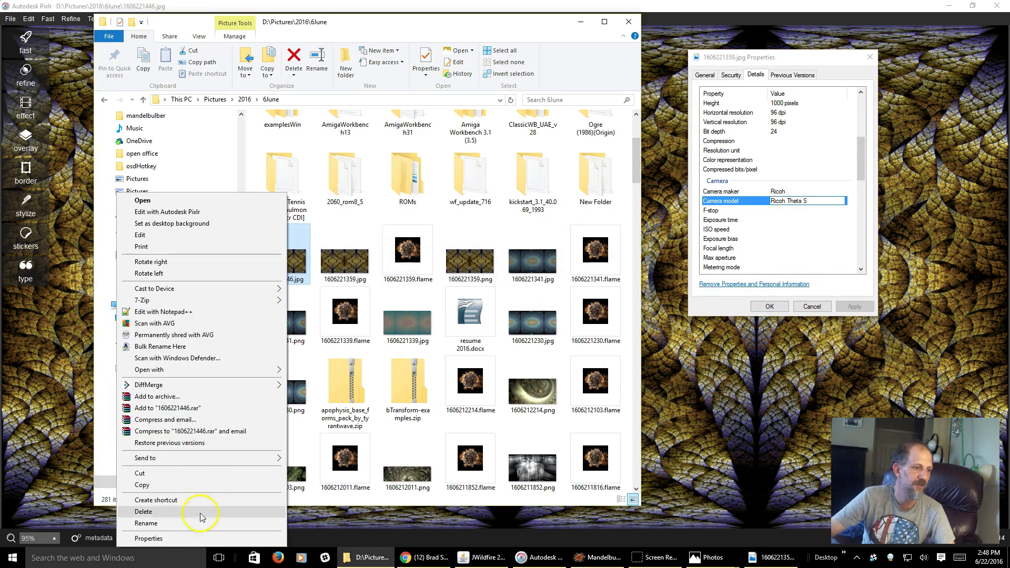
pyautogui.click(203, 536)
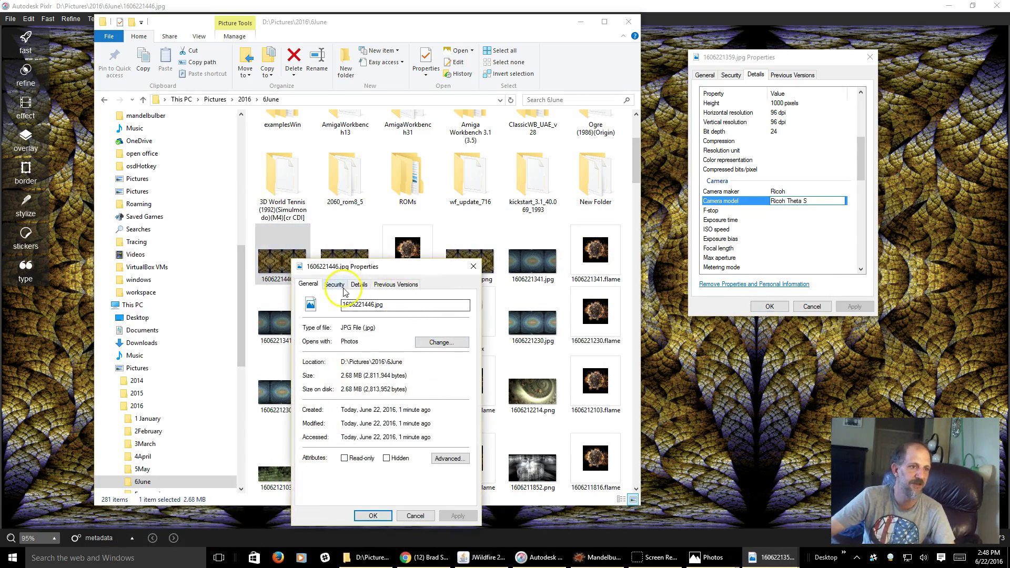
pyautogui.click(360, 284)
pyautogui.moveTo(396, 272); pyautogui.dragTo(843, 271)
# - Set the camera maker of 1606221446.jpg to Ricoh and its camera model to Ricoh Theta S, and confirm the properties
pyautogui.doubleClick(815, 198)
pyautogui.moveTo(815, 199); pyautogui.dragTo(753, 207)
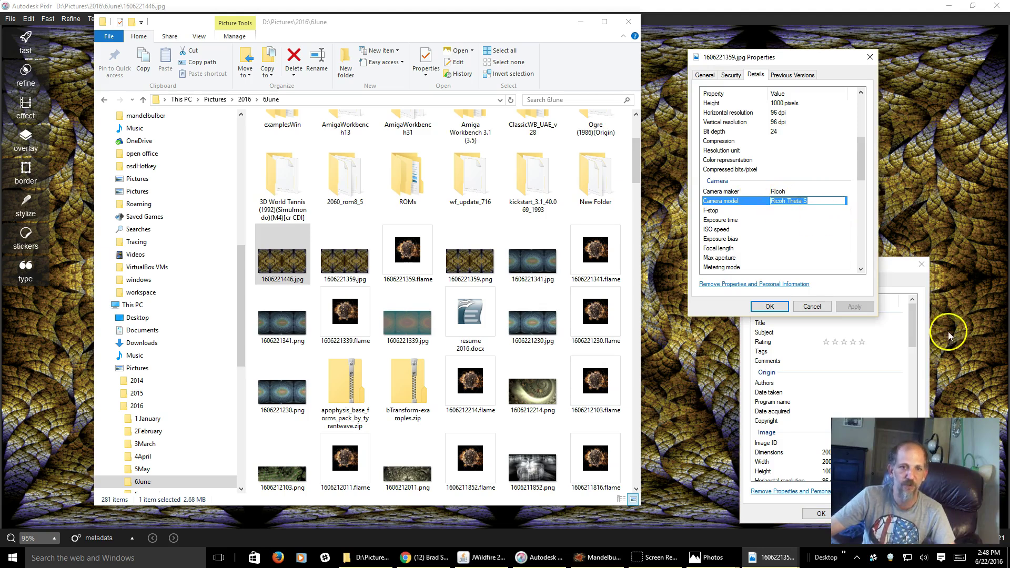
pyautogui.click(910, 263)
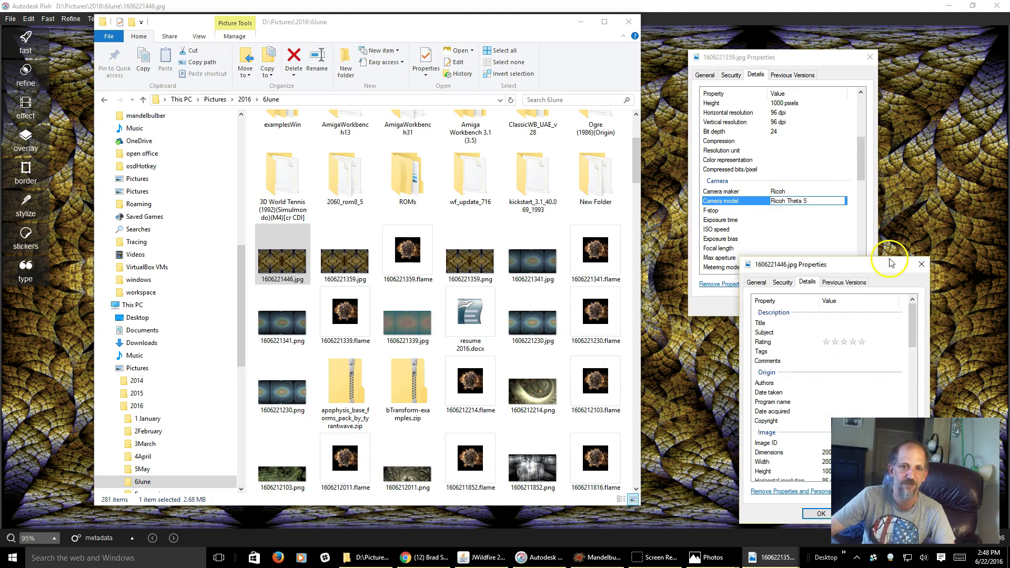
pyautogui.scroll(-4, 830, 337)
pyautogui.scroll(-4, 830, 336)
pyautogui.click(831, 345)
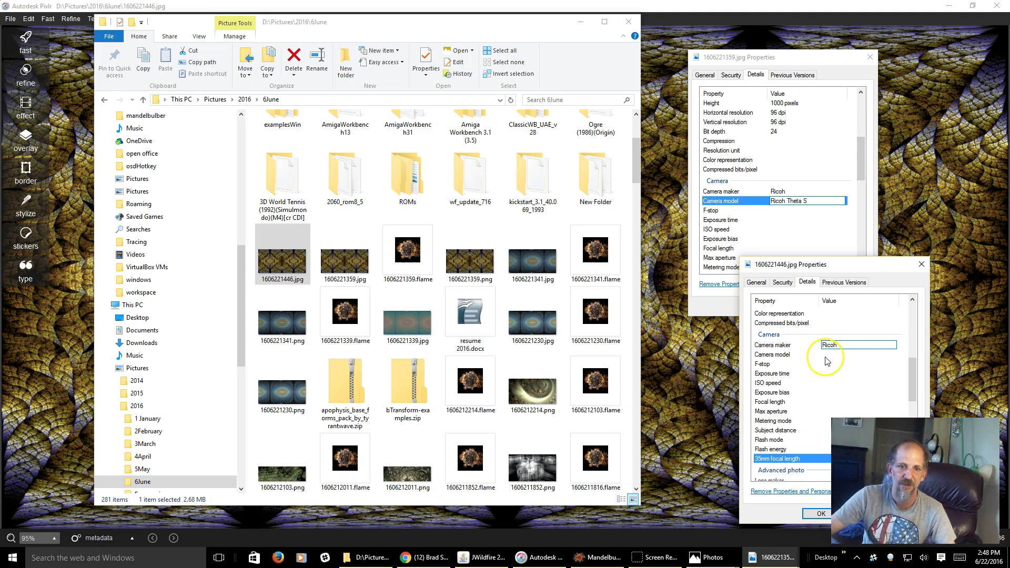
pyautogui.click(826, 356)
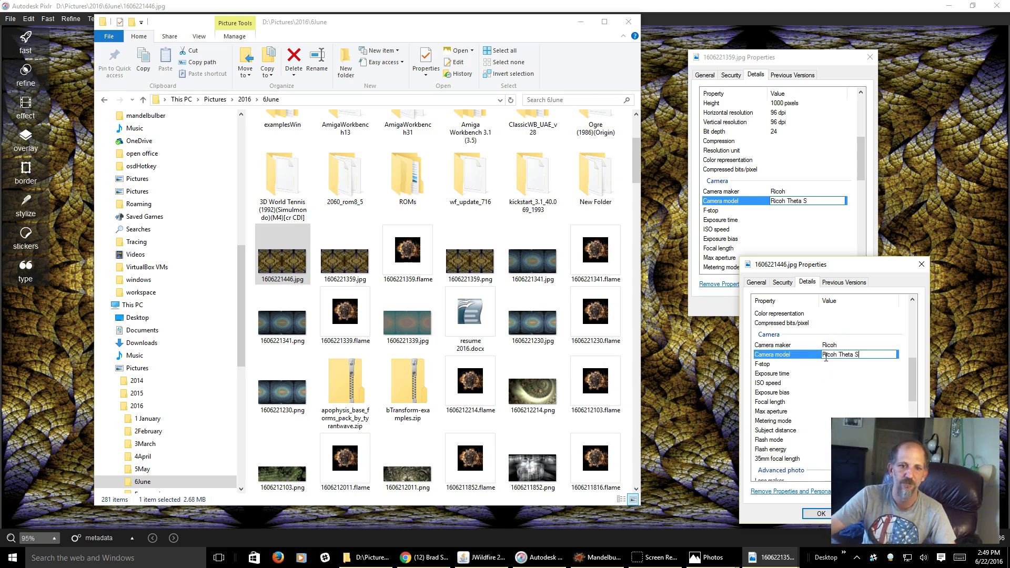
pyautogui.moveTo(850, 271); pyautogui.dragTo(756, 203)
pyautogui.click(810, 447)
pyautogui.click(727, 445)
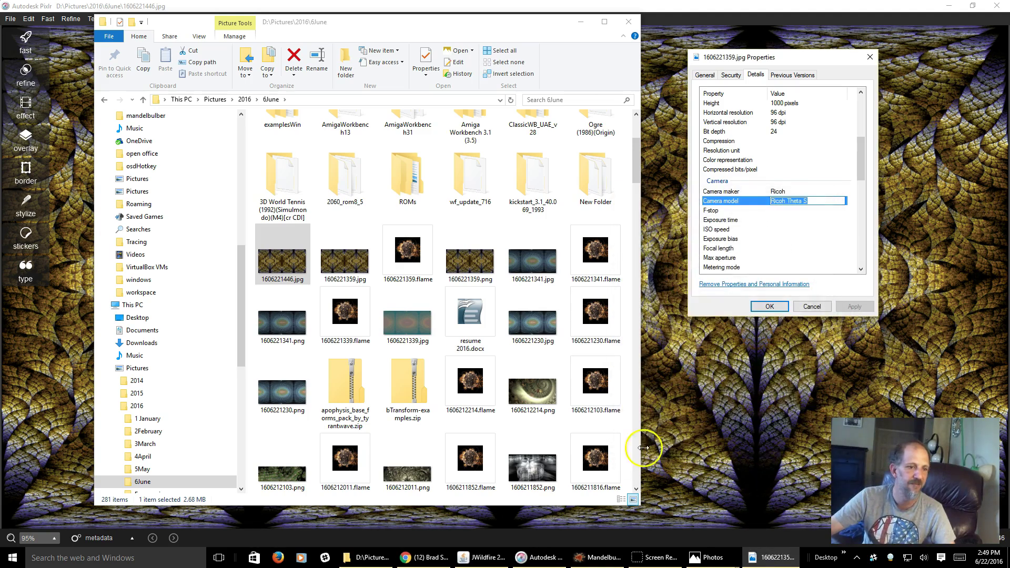
# - Switch to the Facebook timeline in Chrome and attach 1606221446.jpg from the 6June folder to a new status post
pyautogui.click(415, 555)
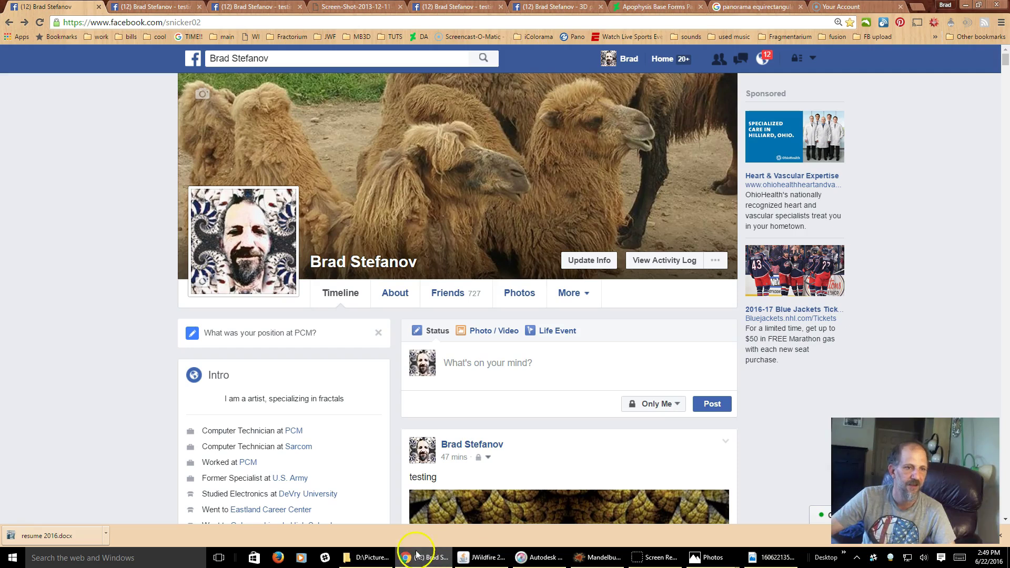
pyautogui.click(479, 355)
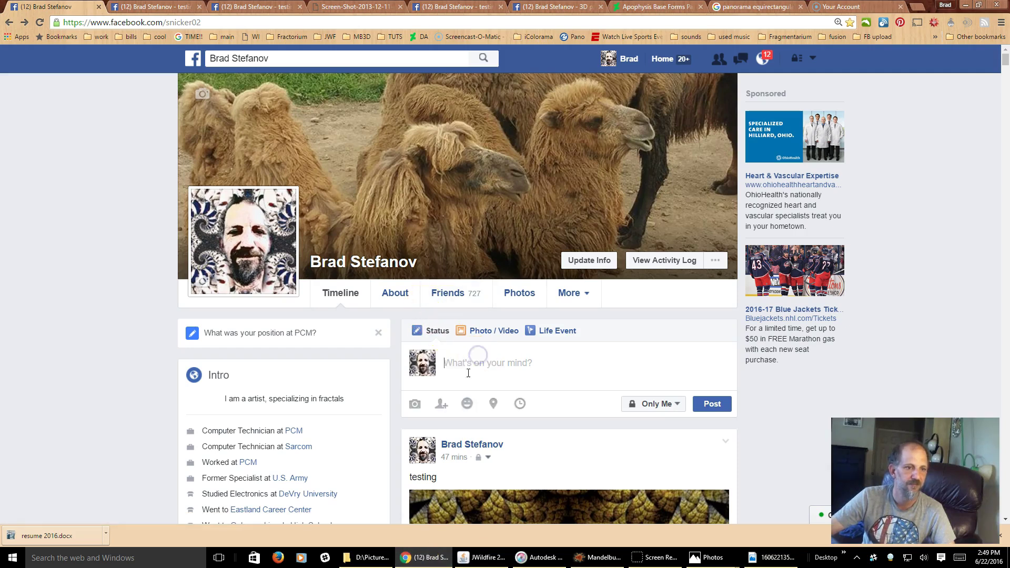
pyautogui.click(416, 406)
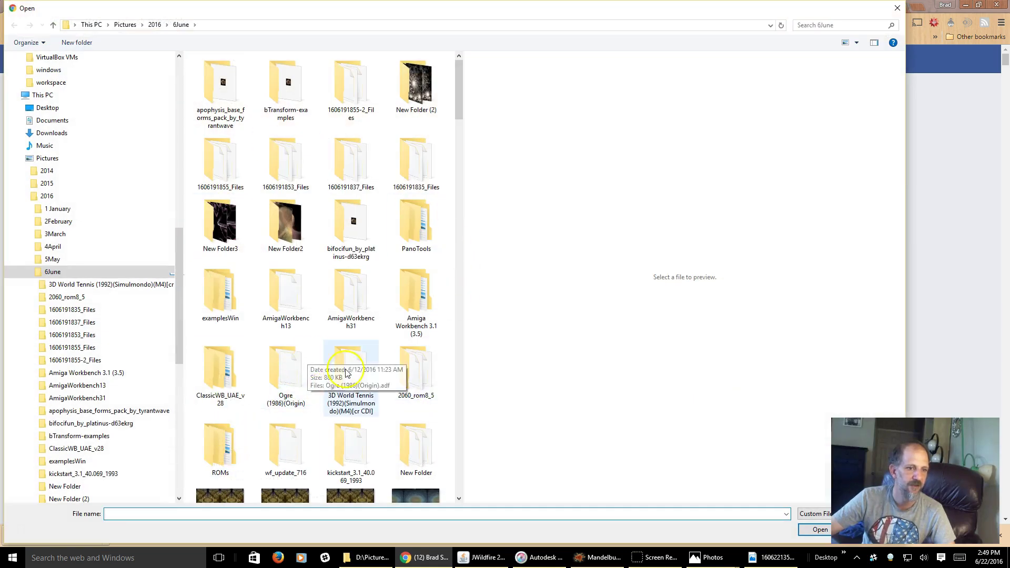
pyautogui.scroll(-5, 326, 363)
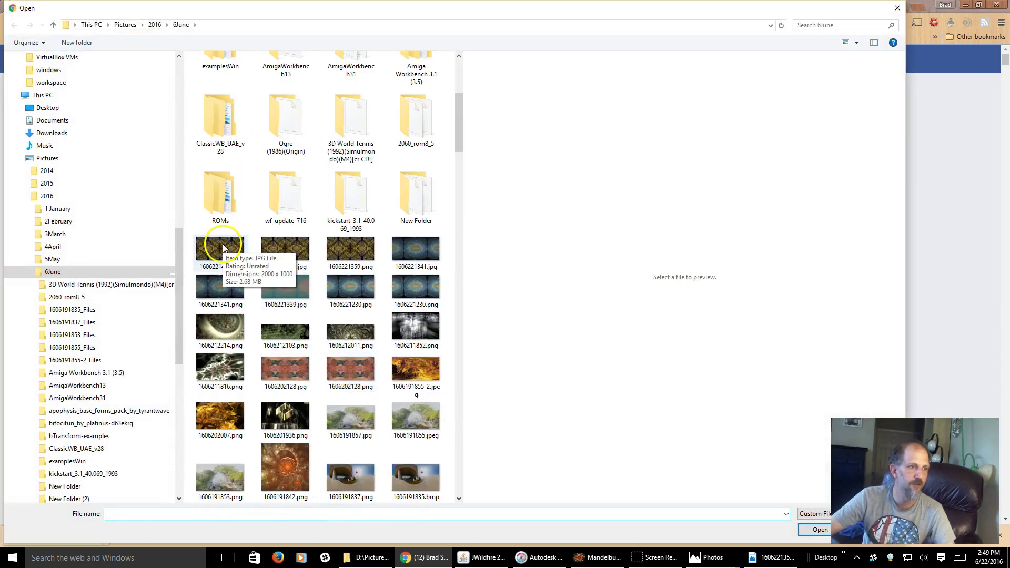
pyautogui.click(224, 247)
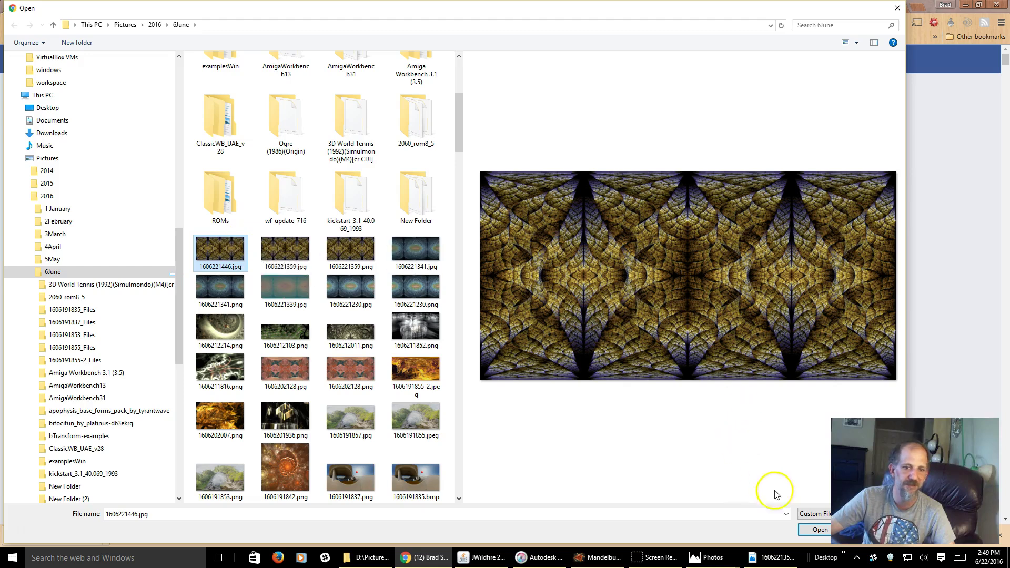
pyautogui.click(808, 530)
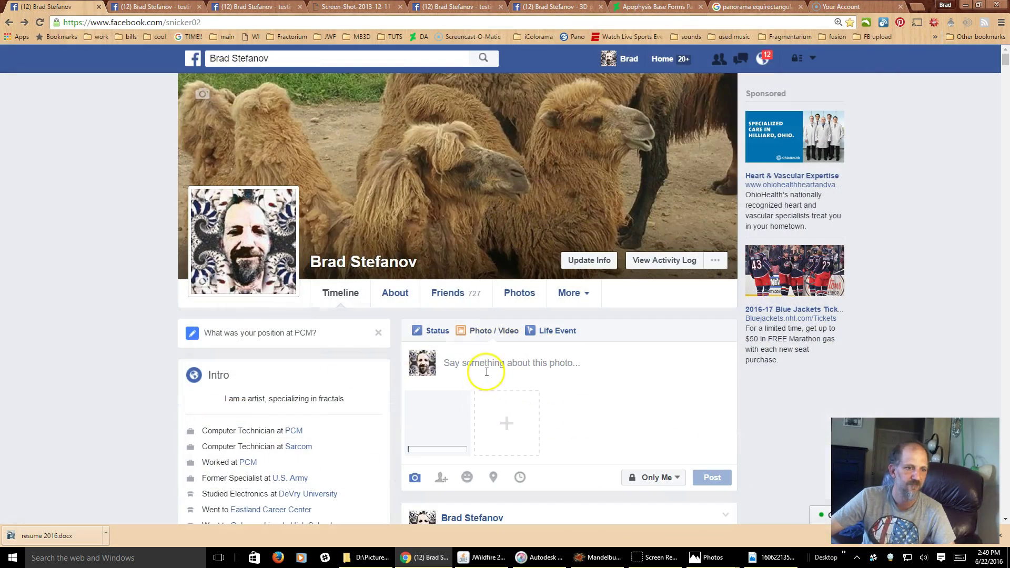
# - Caption the attached photo "testing" and publish the post
pyautogui.click(467, 361)
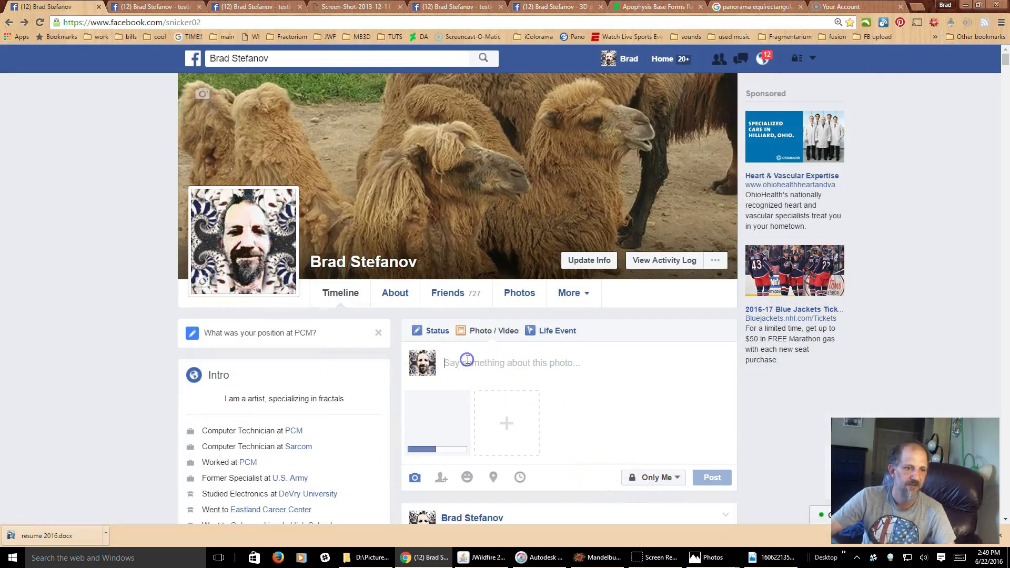
pyautogui.write('testing')
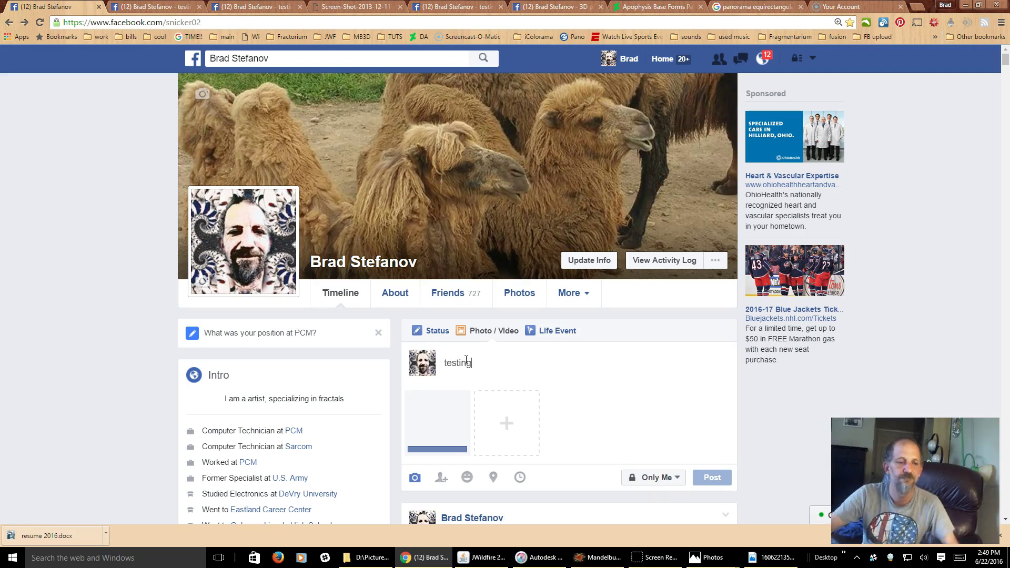
pyautogui.click(496, 356)
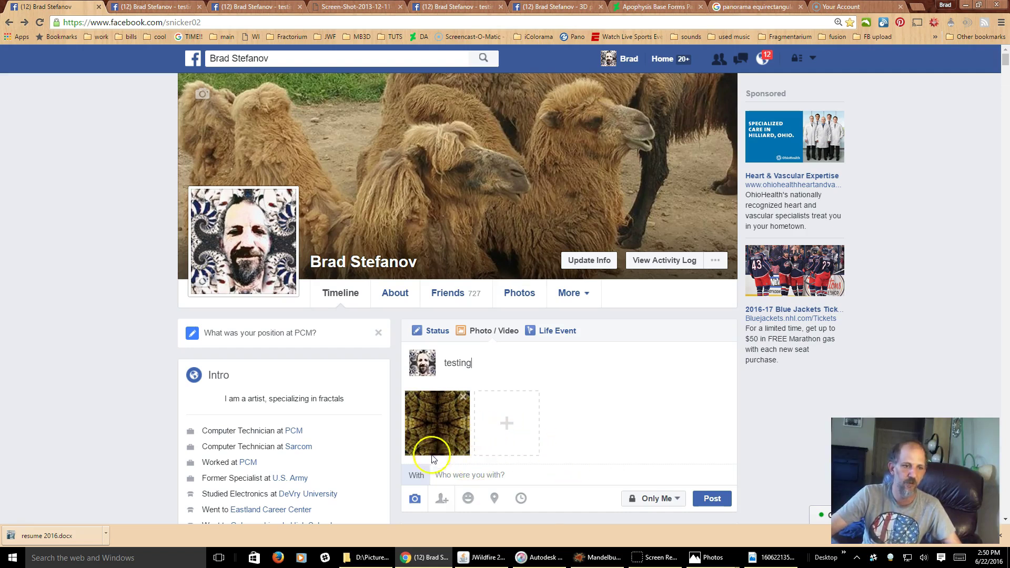
pyautogui.click(713, 500)
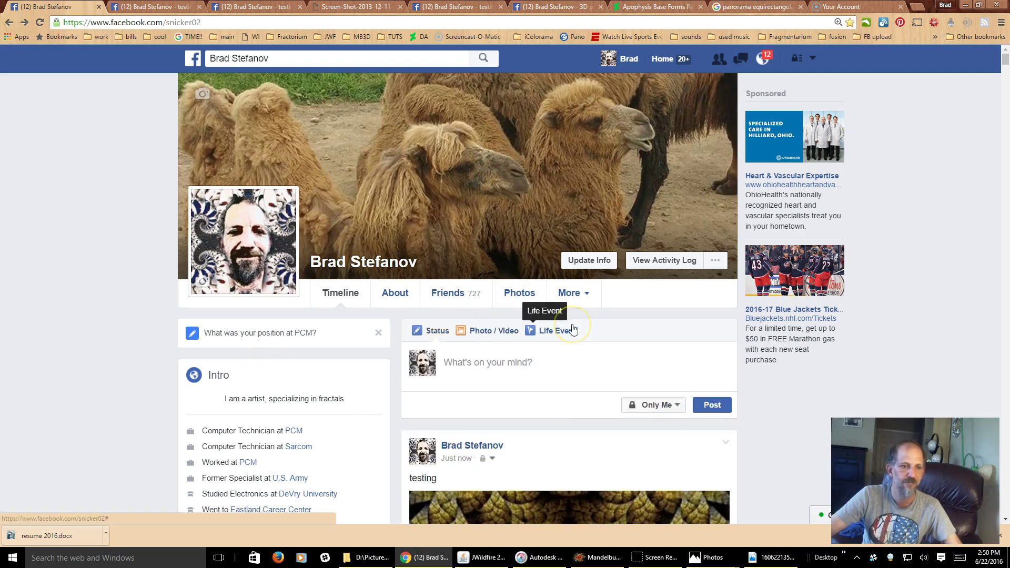
# - Look around the newly posted 360 photo on the timeline by rotating its view sideways, up and down
pyautogui.scroll(-5, 571, 323)
pyautogui.moveTo(572, 323); pyautogui.dragTo(523, 323)
pyautogui.scroll(-1, 573, 365)
pyautogui.moveTo(593, 307); pyautogui.dragTo(709, 337)
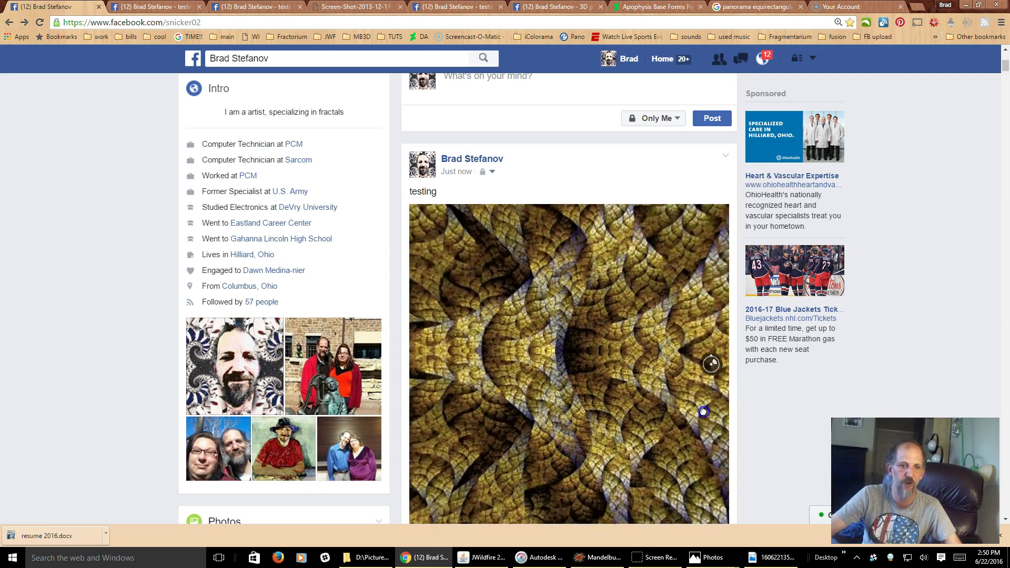
pyautogui.moveTo(555, 311); pyautogui.dragTo(668, 368)
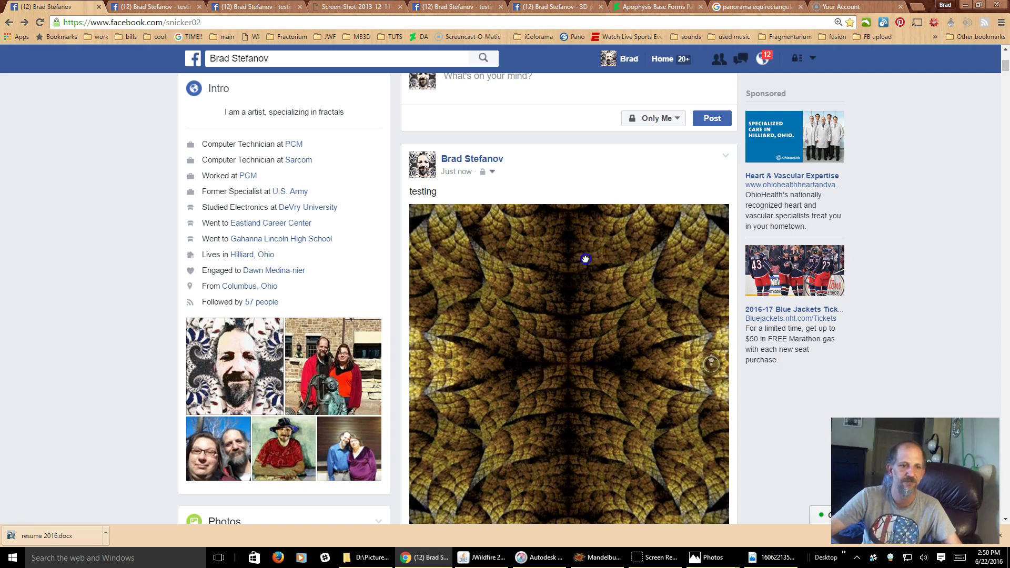
pyautogui.moveTo(582, 264); pyautogui.dragTo(575, 448)
pyautogui.moveTo(568, 291); pyautogui.dragTo(583, 307)
pyautogui.moveTo(582, 393); pyautogui.dragTo(604, 345)
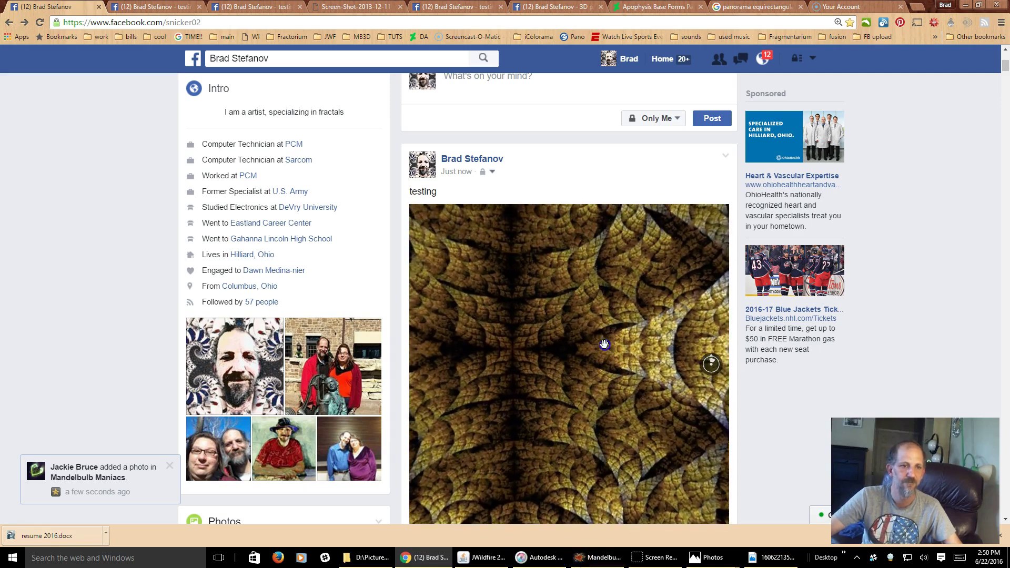
# - Open the older blue-green triangle-pattern 360 photo further down the timeline, look around inside it and close the photo viewer
pyautogui.scroll(-5, 396, 377)
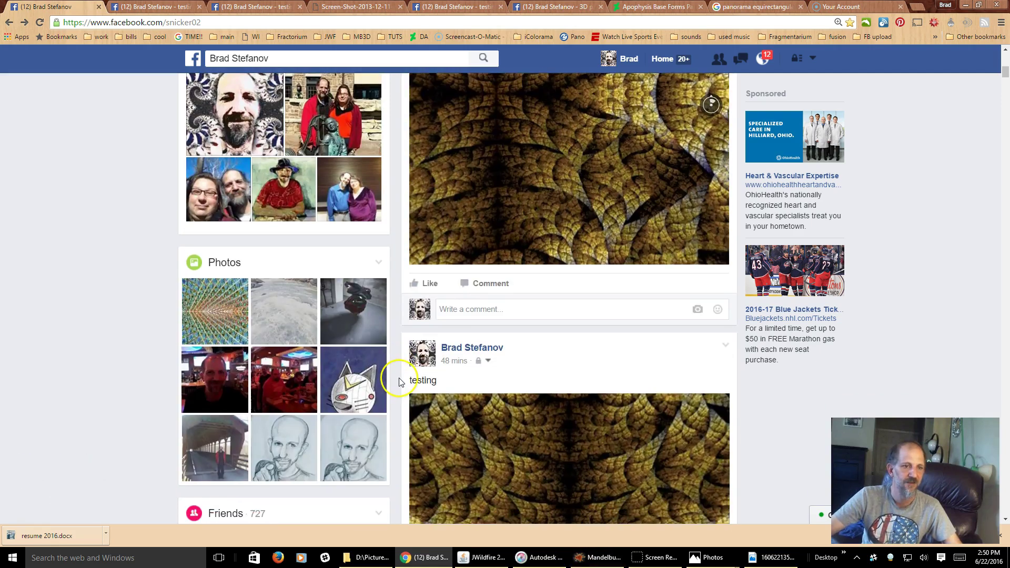
pyautogui.scroll(-5, 399, 382)
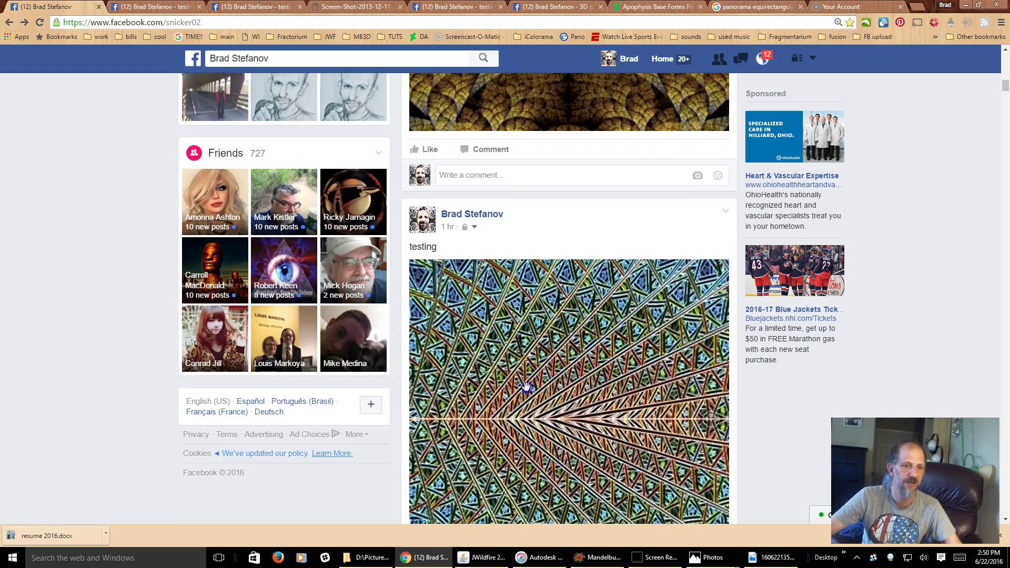
pyautogui.click(527, 392)
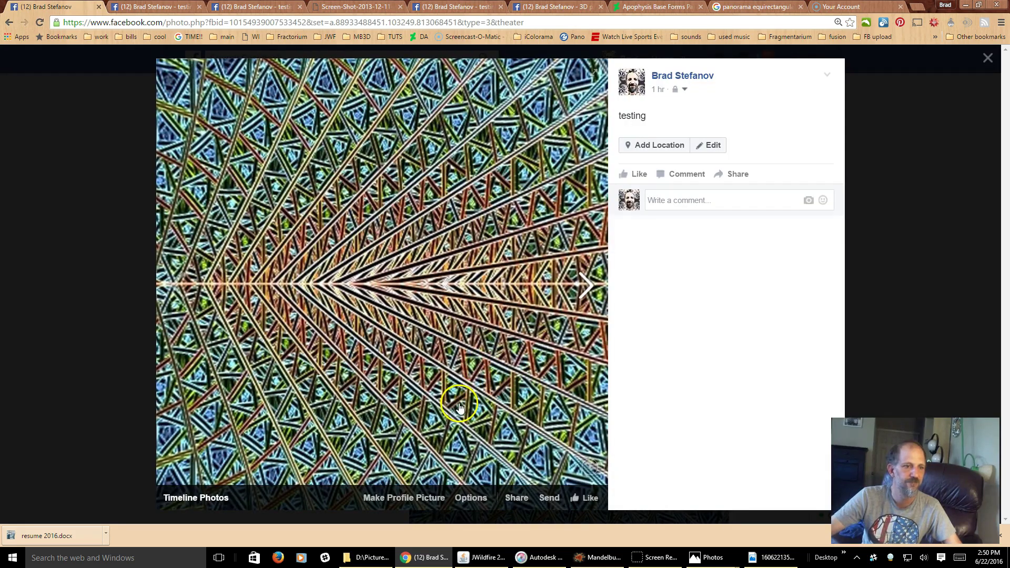
pyautogui.moveTo(471, 305)
pyautogui.mouseDown()
pyautogui.moveTo(243, 355)
pyautogui.moveTo(318, 510)
pyautogui.mouseUp()
pyautogui.moveTo(415, 97); pyautogui.dragTo(467, 189)
pyautogui.moveTo(426, 295); pyautogui.dragTo(388, 399)
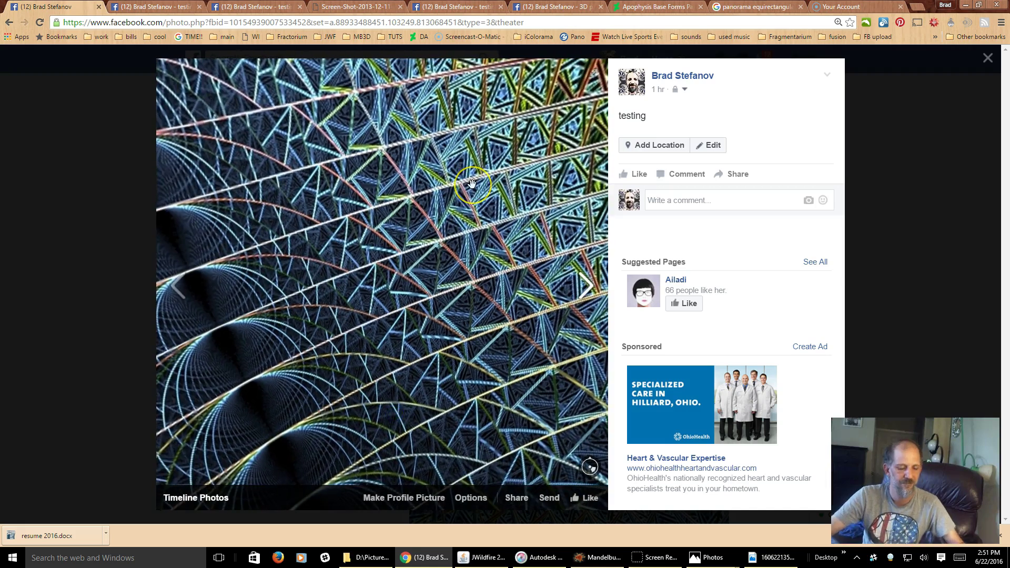
pyautogui.click(985, 60)
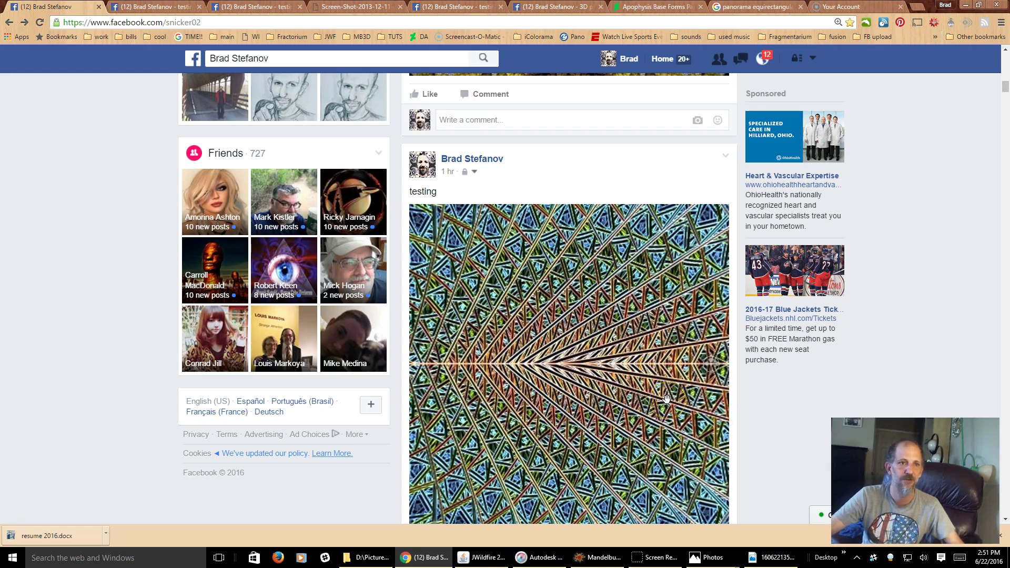
pyautogui.scroll(7, 666, 398)
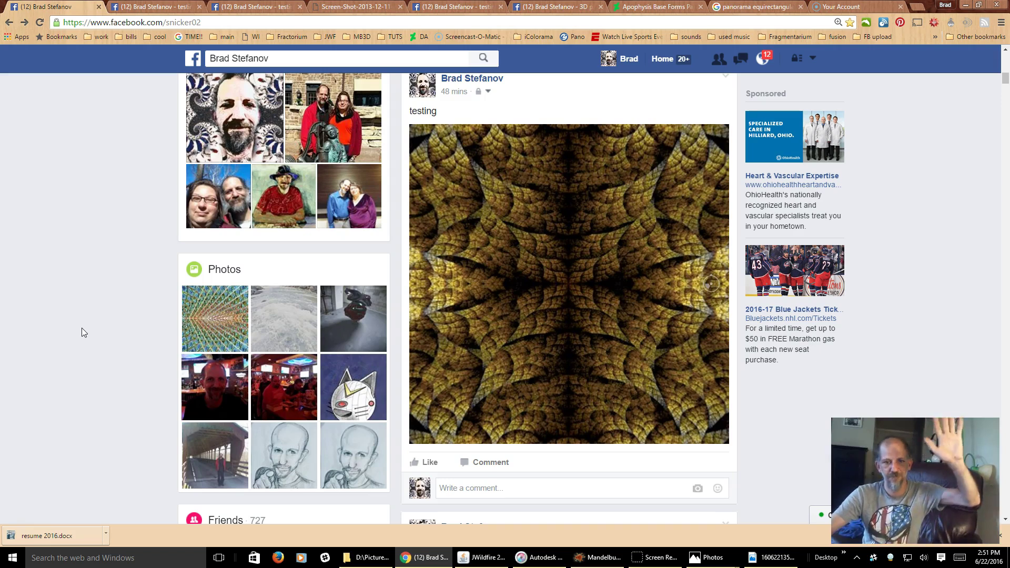
pyautogui.click(56, 333)
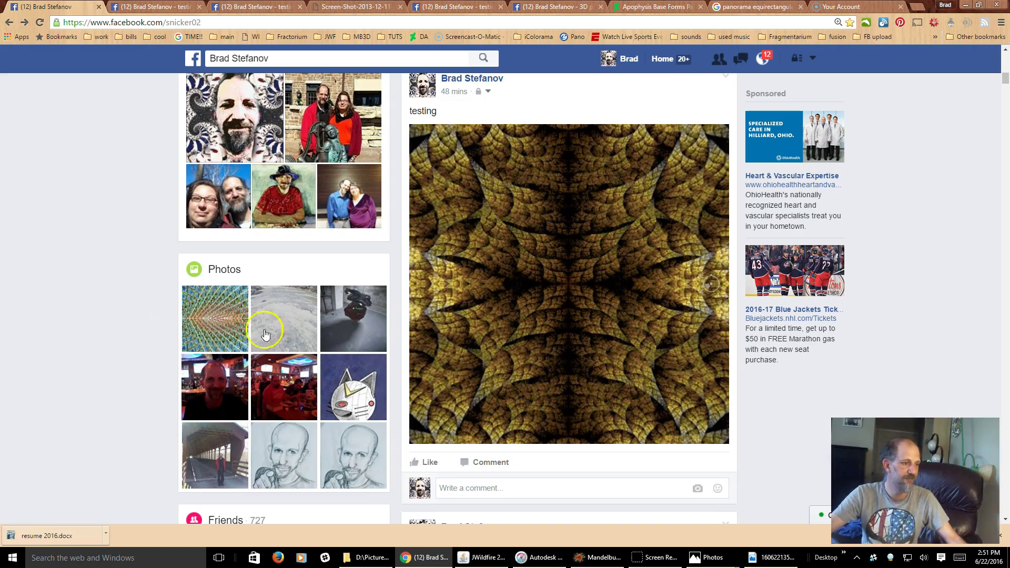